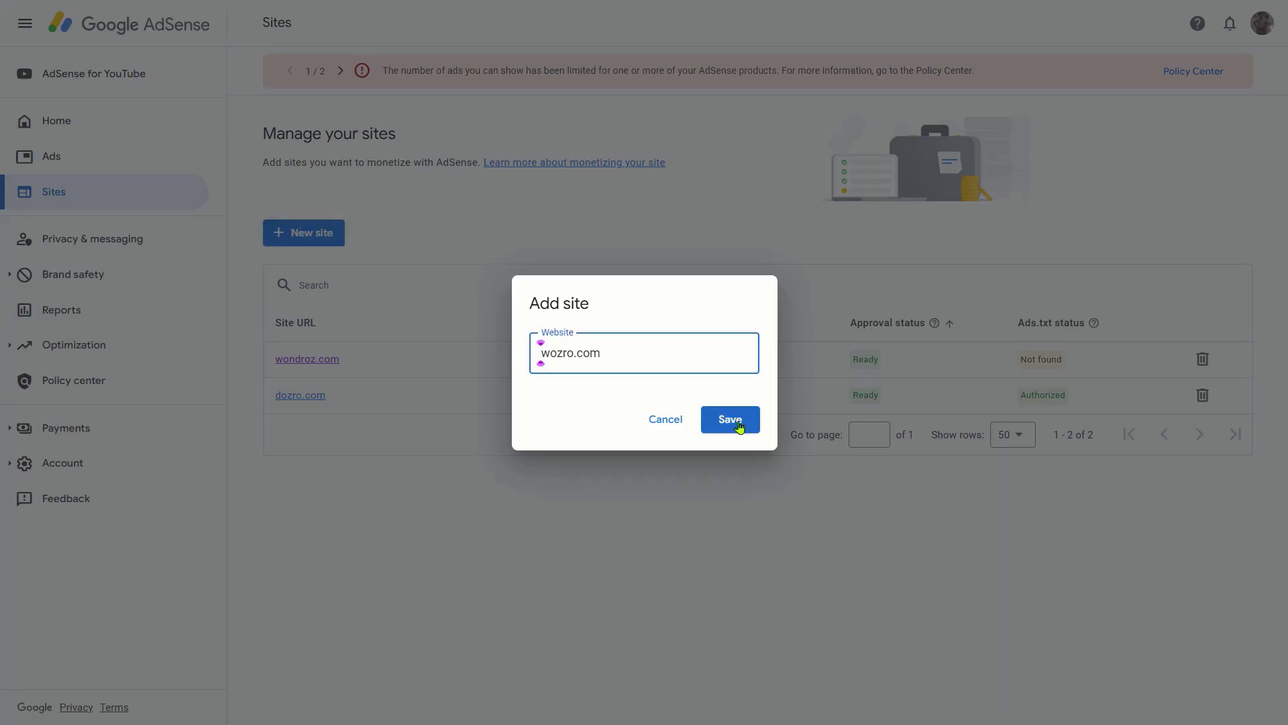
Save wozro.com as a new site, then reopen its setup page from the Sites list
click(737, 421)
drag(391, 331, 634, 339)
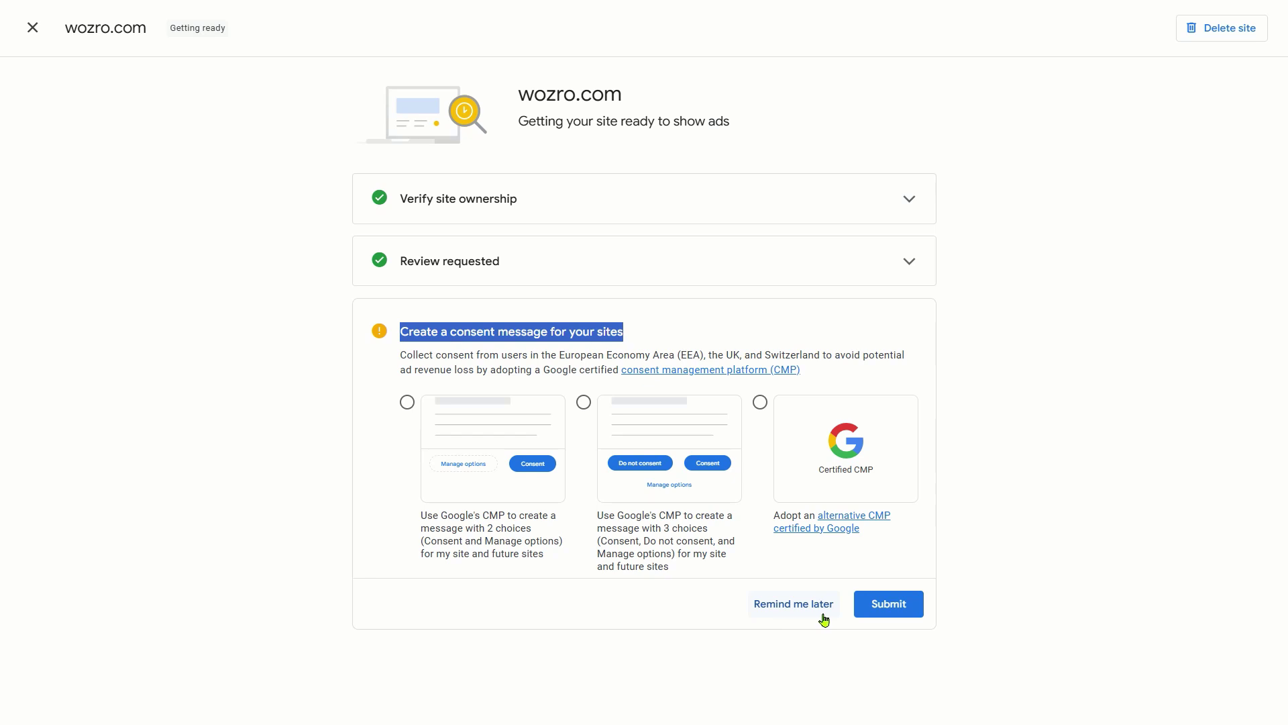
click(794, 617)
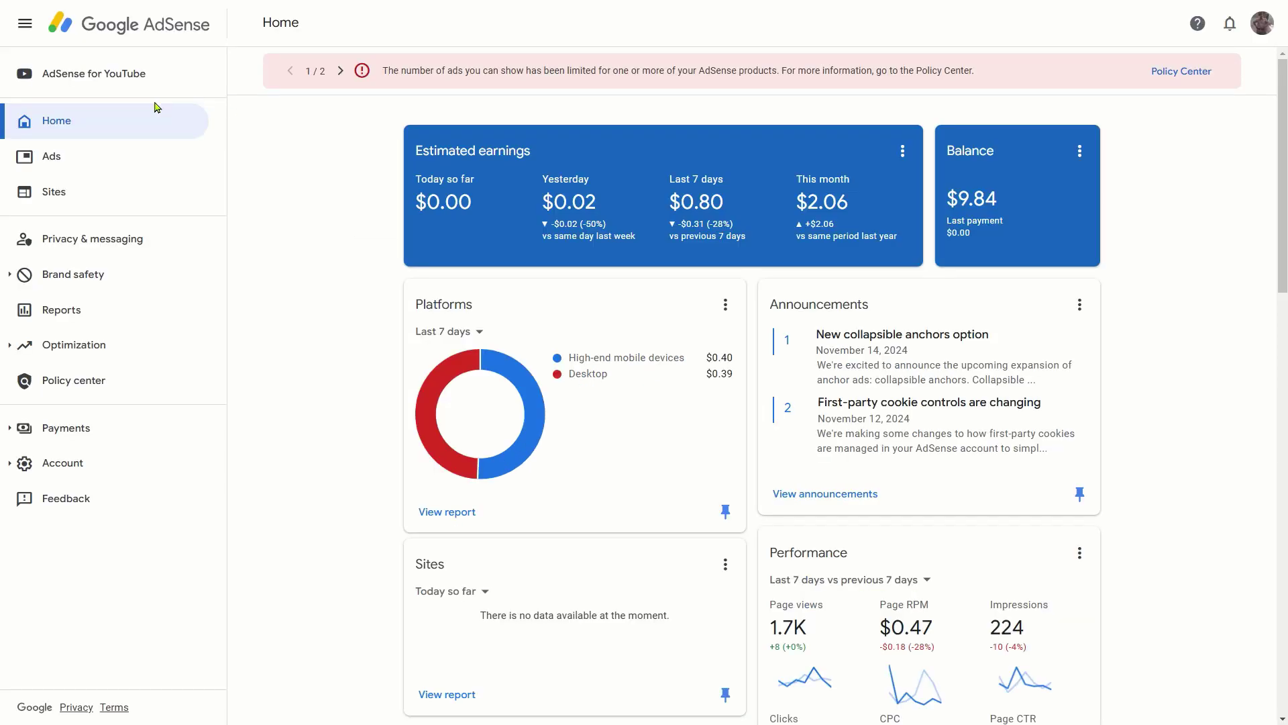
click(53, 195)
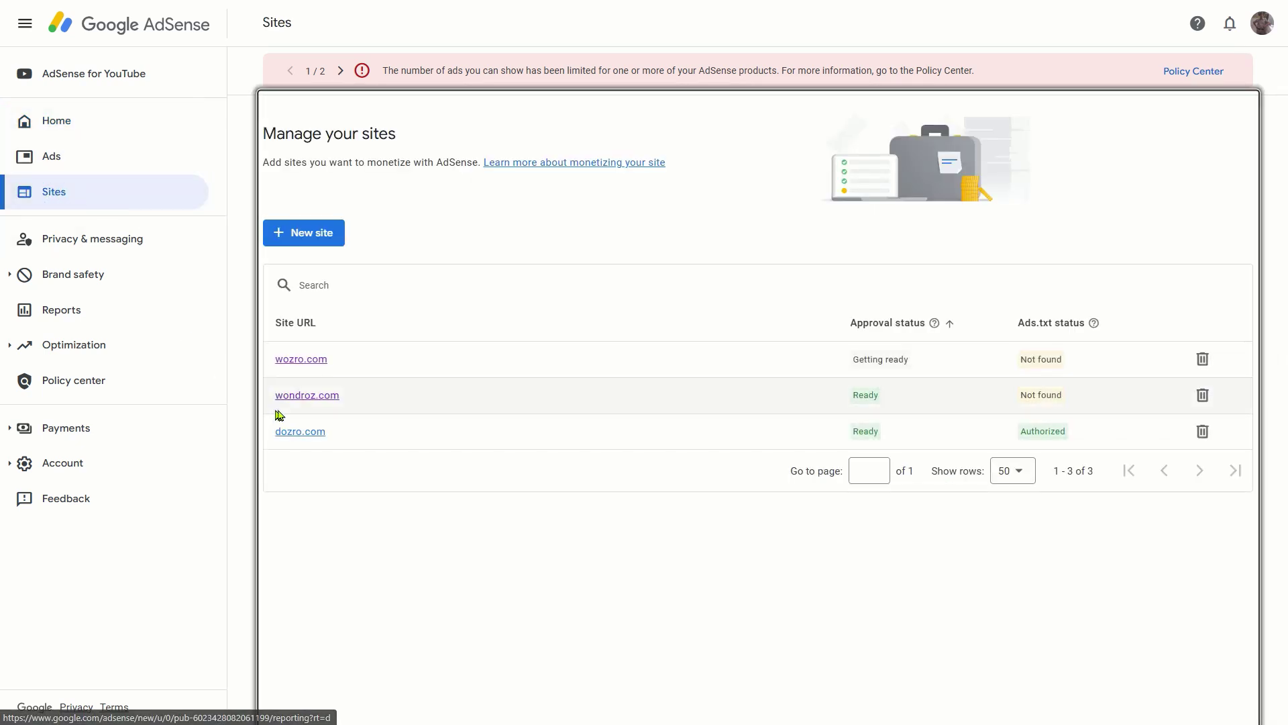
click(304, 360)
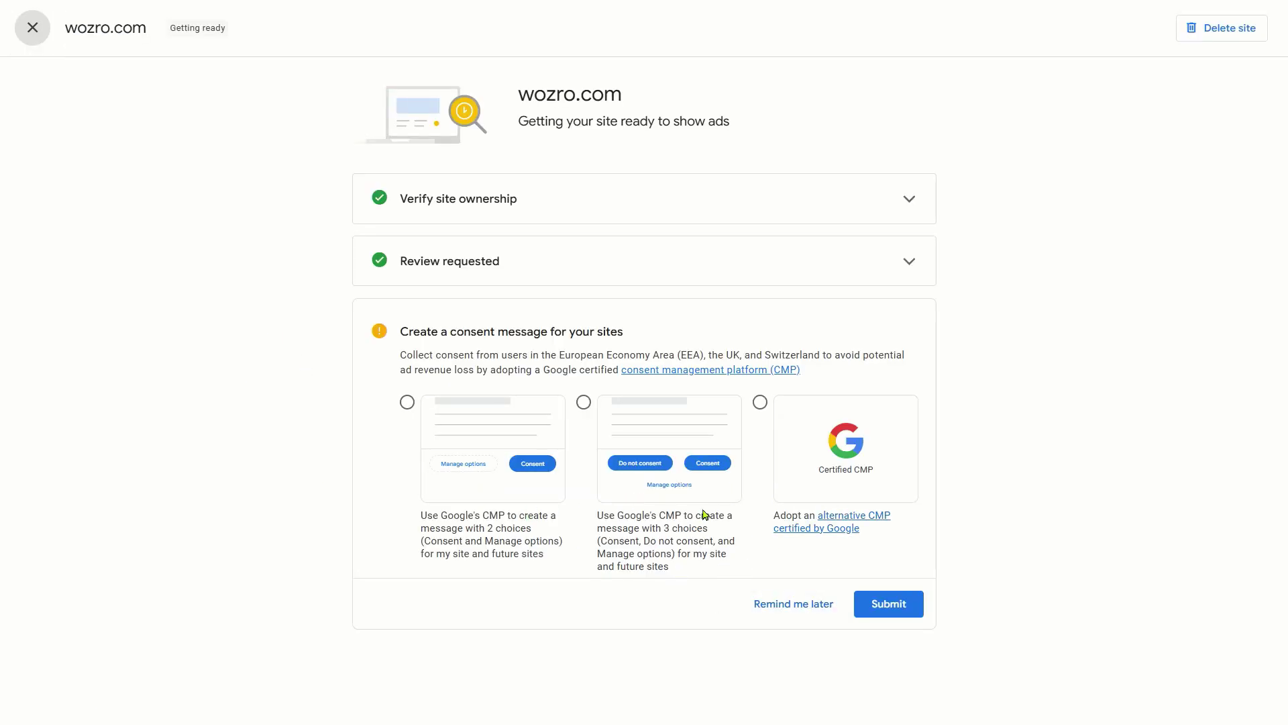
Close the wozro.com page and go to European regulations messages under Privacy & messaging
click(32, 30)
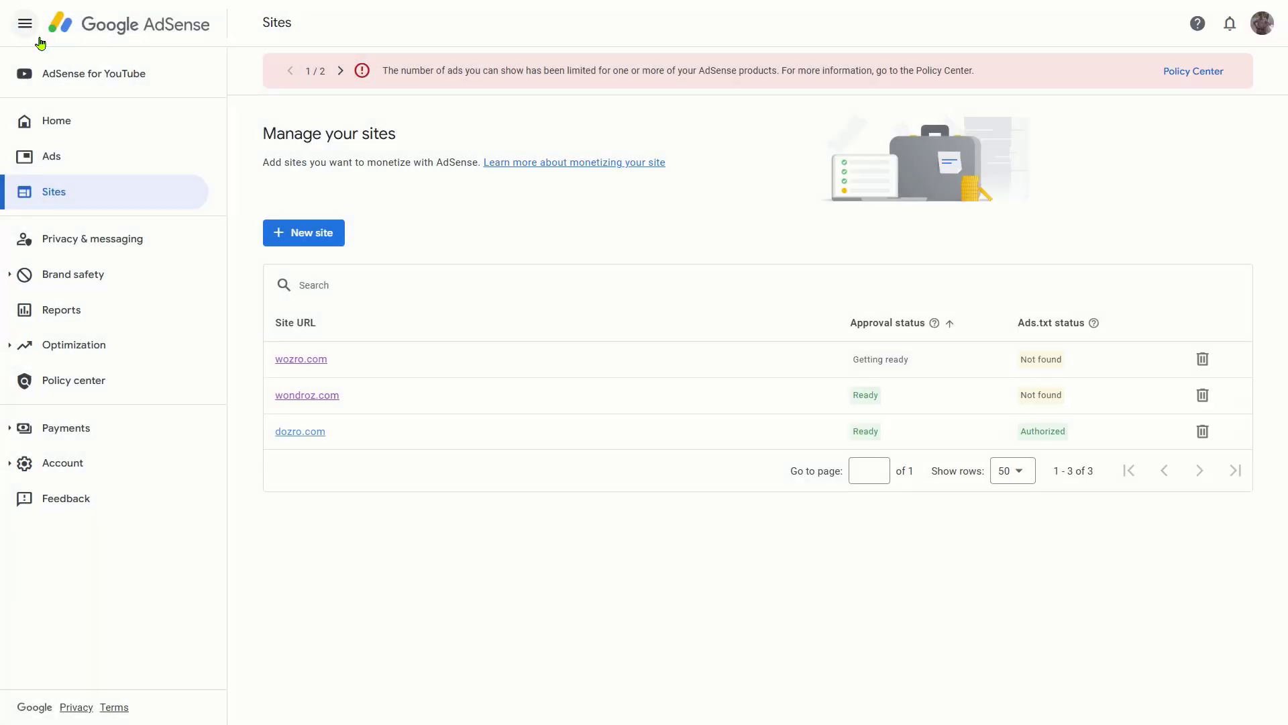
click(107, 239)
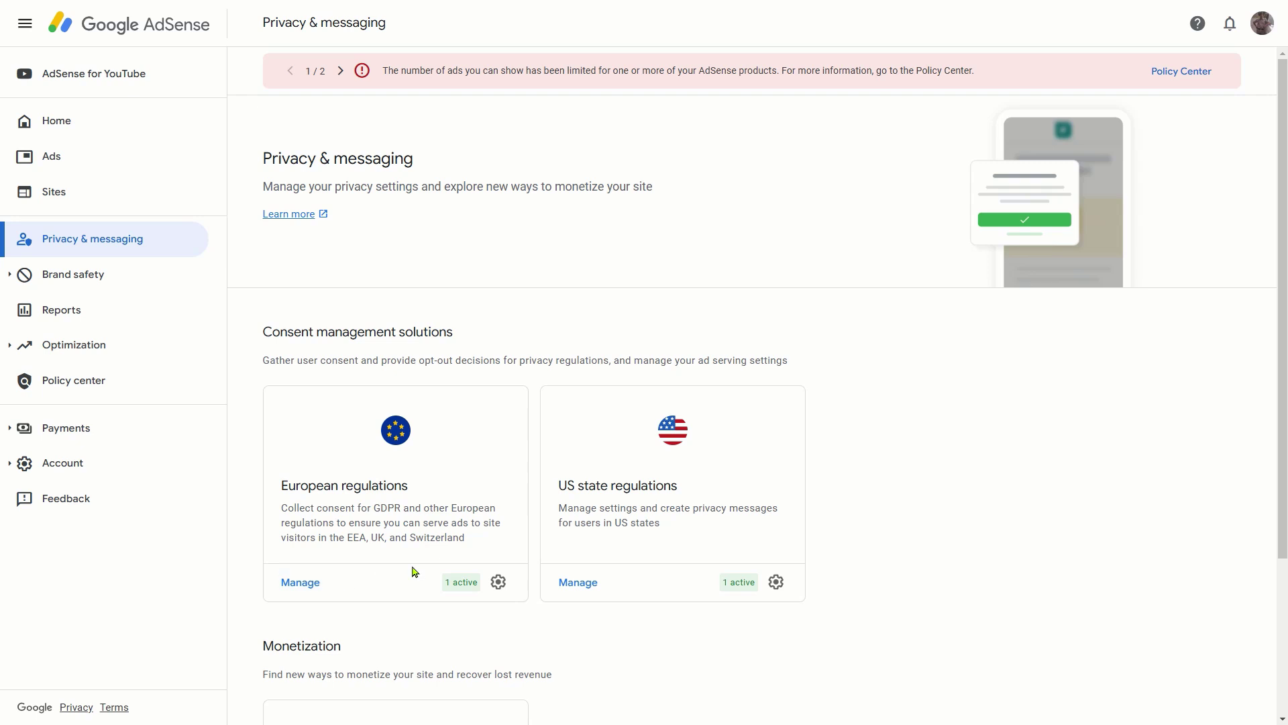
click(303, 583)
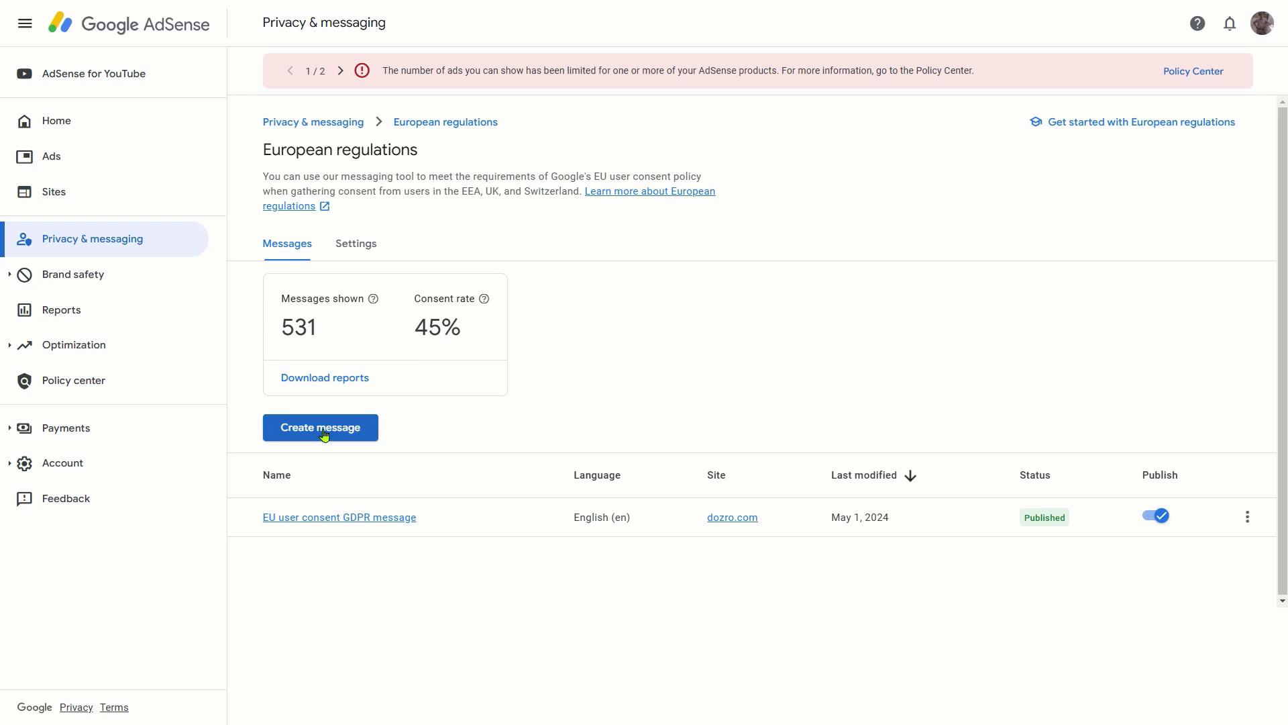
Start a new European regulations message and pick wozro.com as its site
click(324, 436)
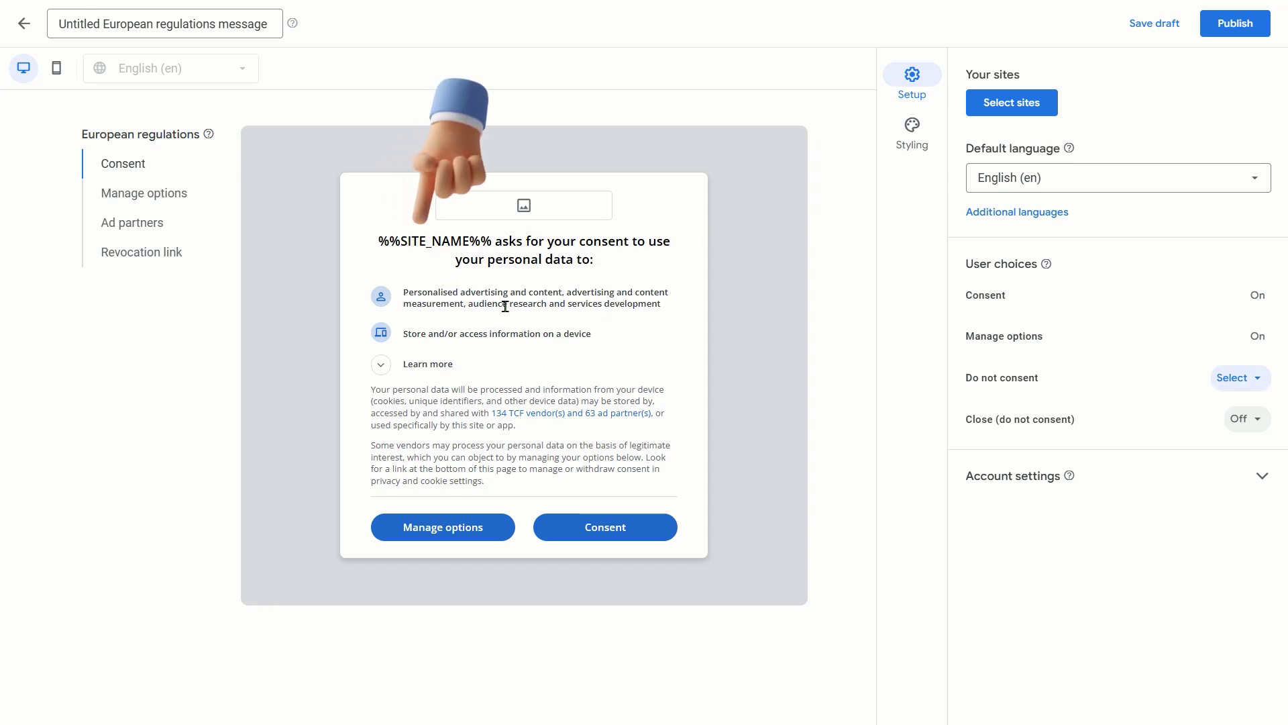
click(1013, 104)
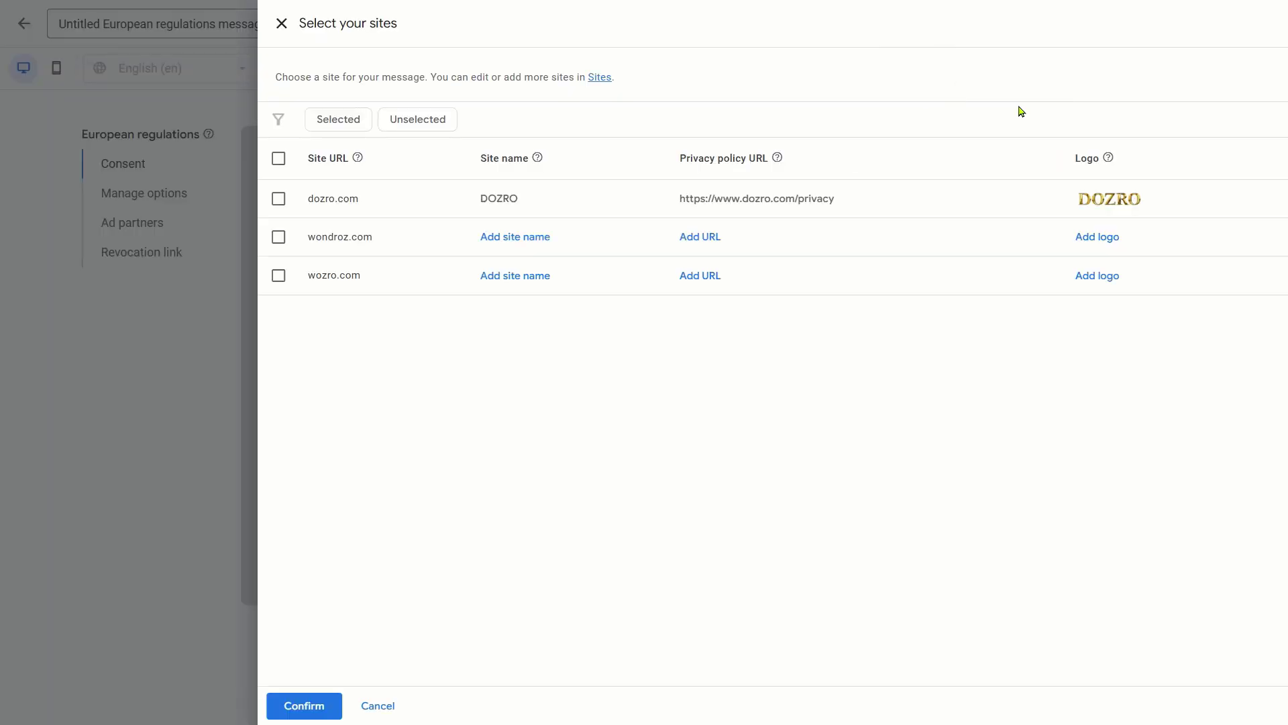
click(310, 285)
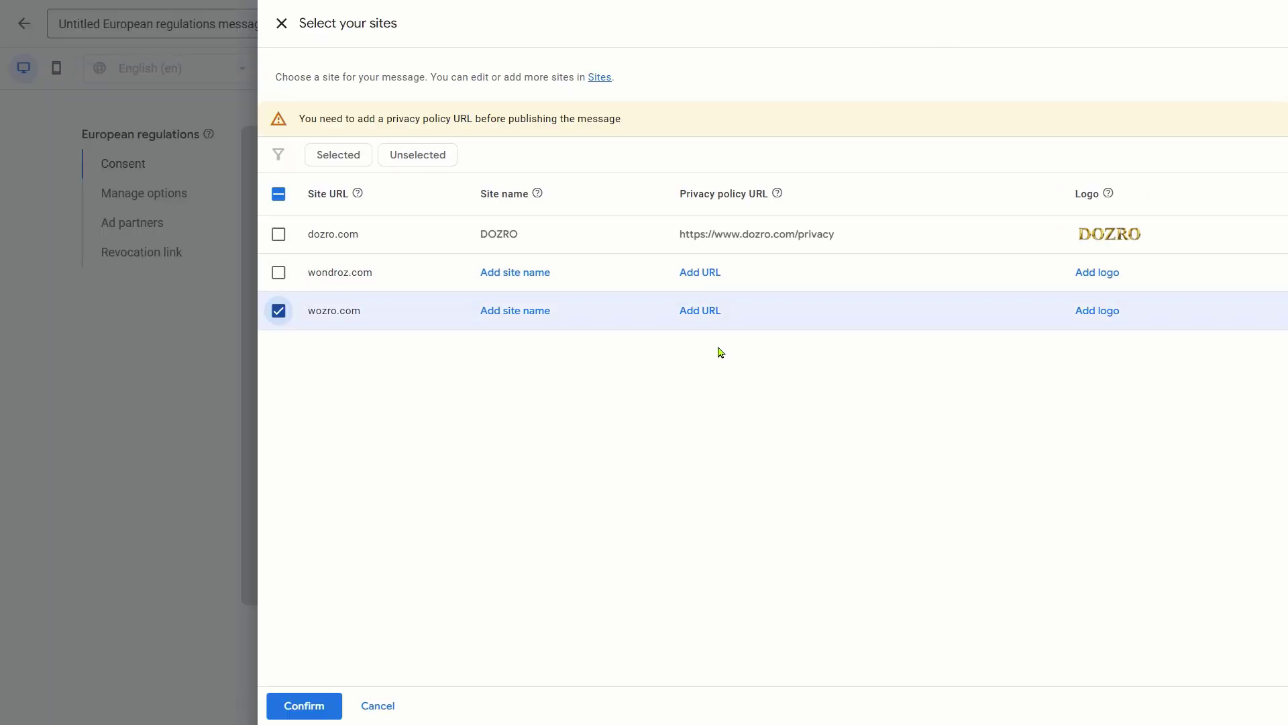
Discard the site selection and submit the two-choice consent message (Consent, Manage options) for wozro.com
click(380, 706)
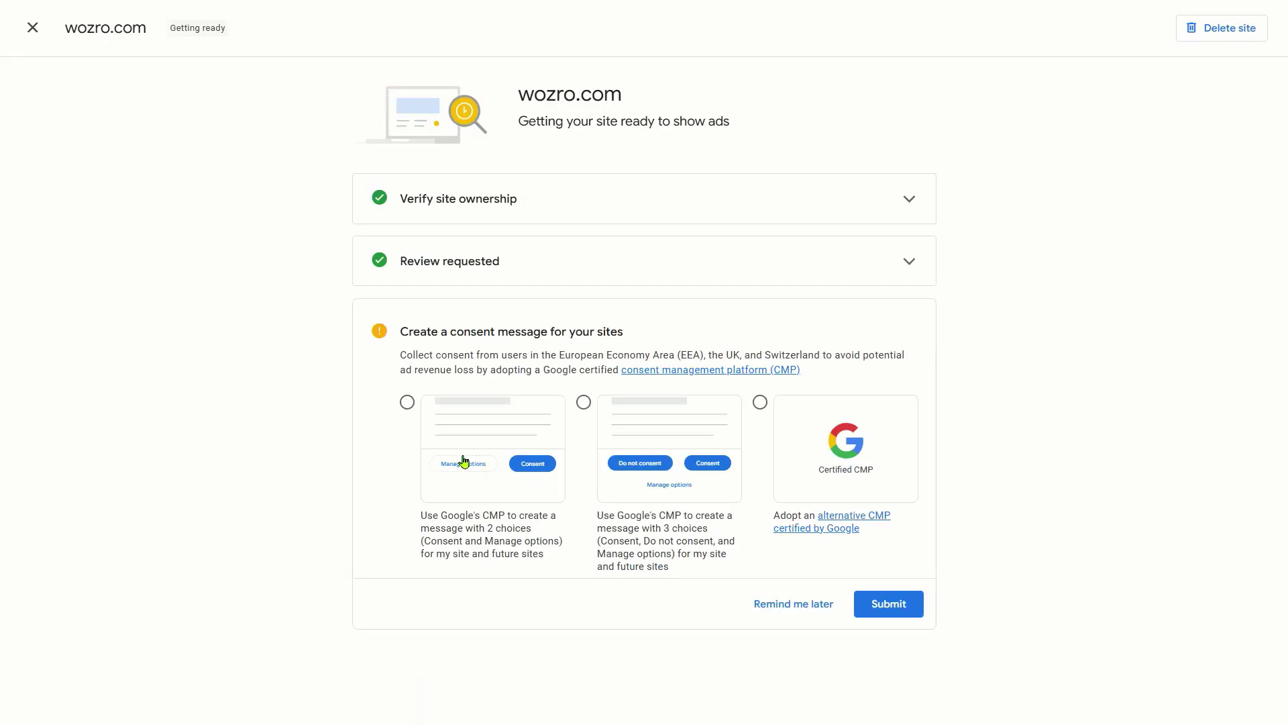
click(408, 403)
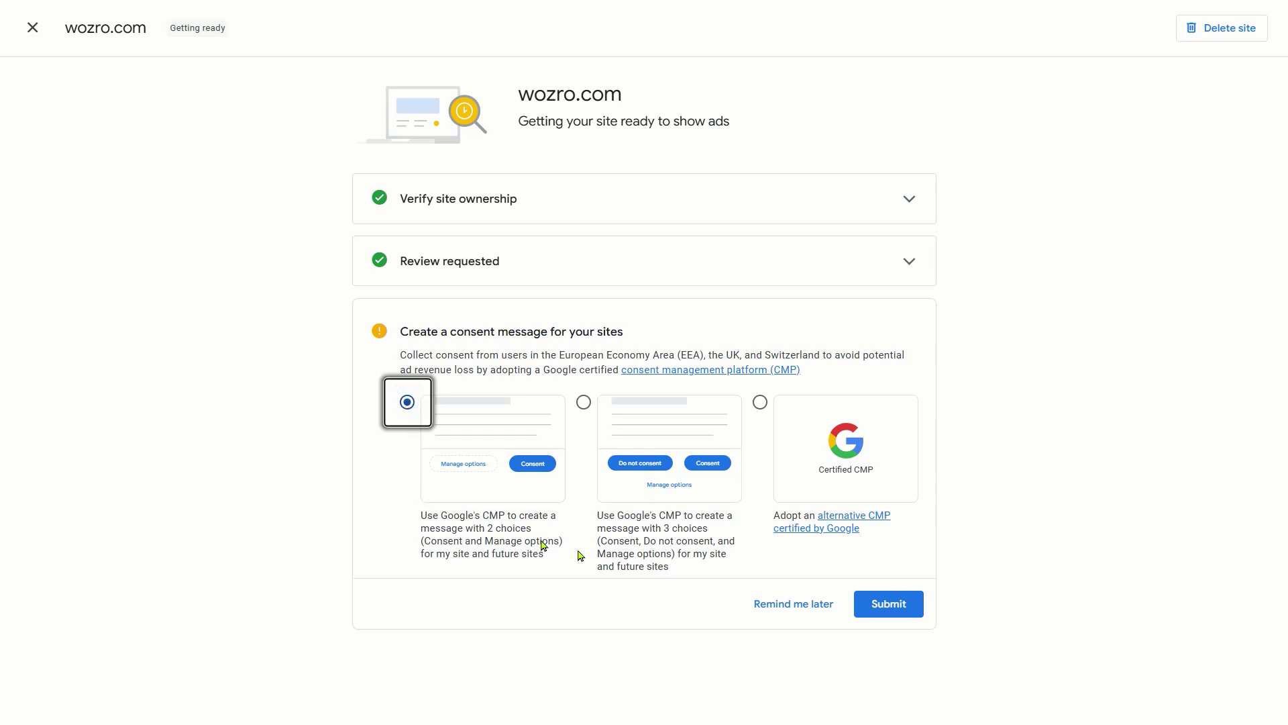
click(903, 610)
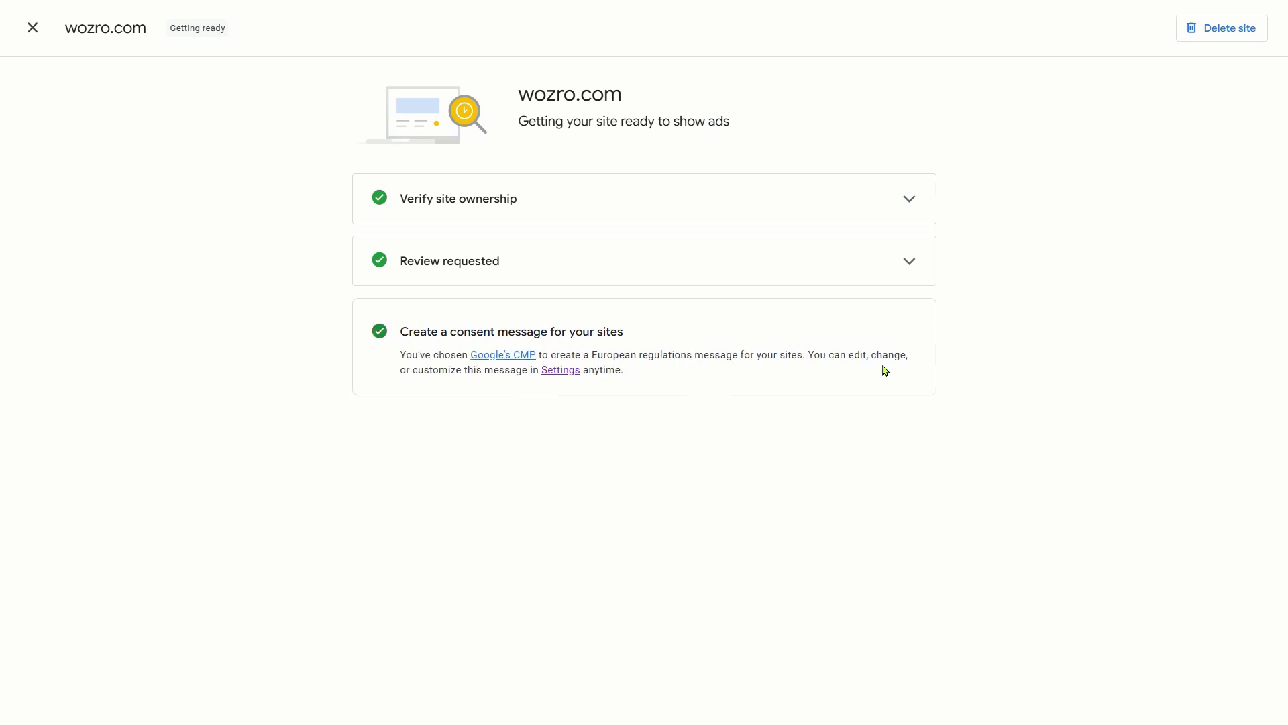
In European regulations settings, keep Personalized ads as the ad type after trying Non-personalized ads
click(566, 371)
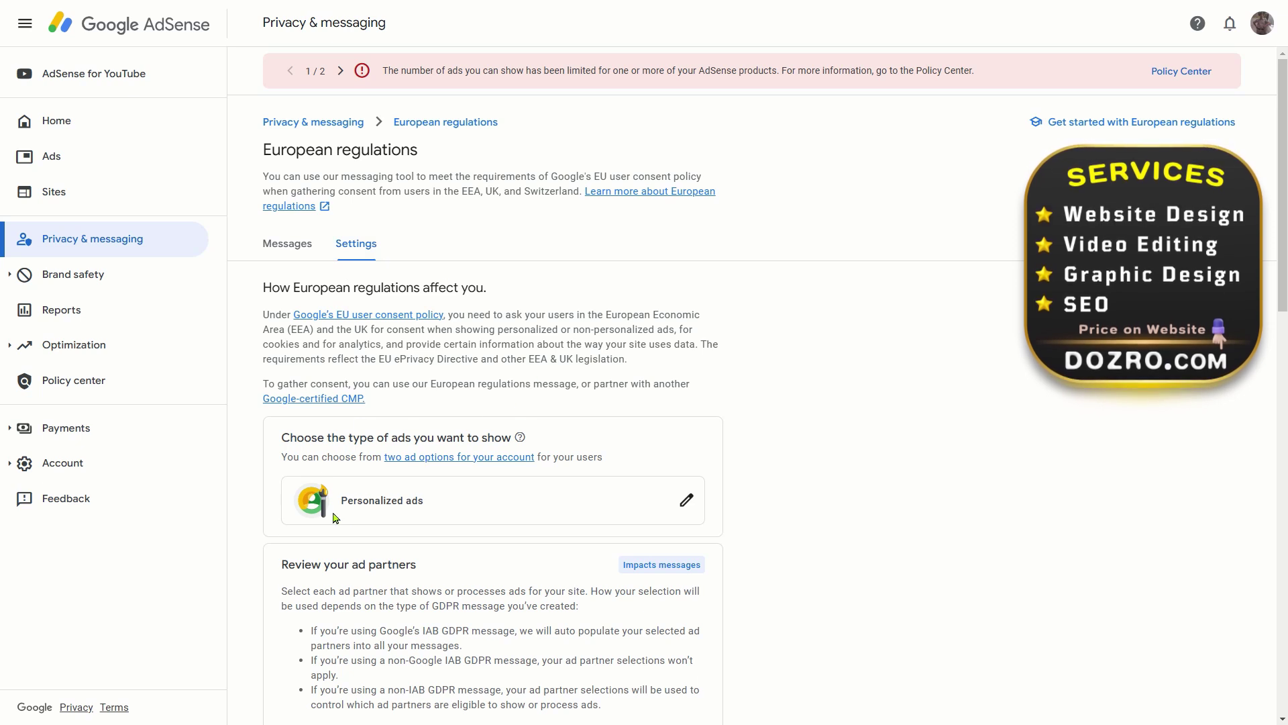
scroll(424, 389, down, 2)
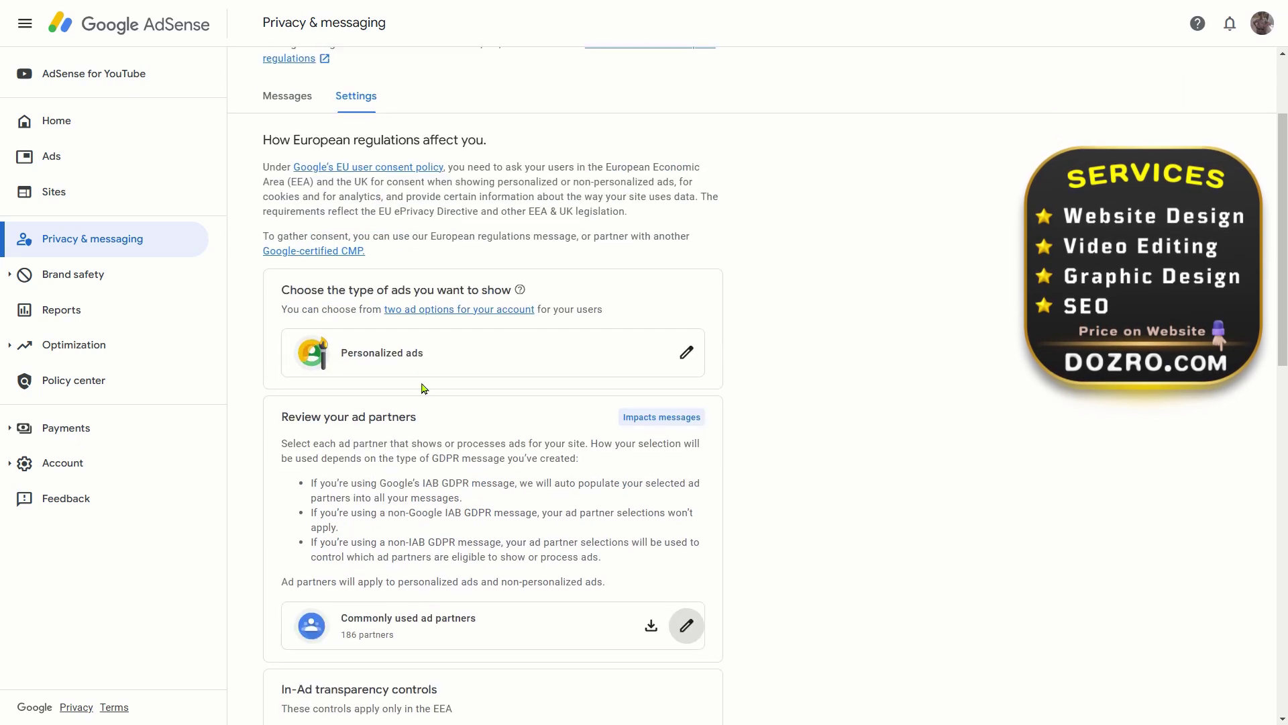
click(687, 356)
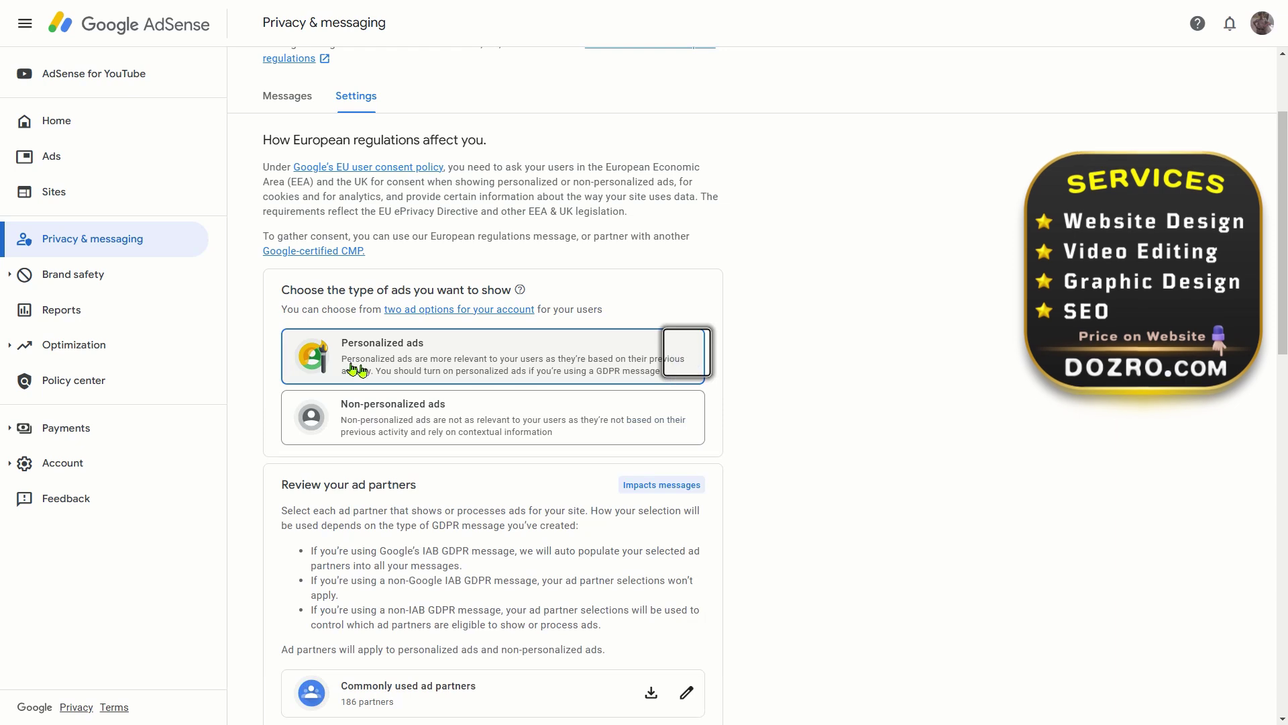
click(375, 425)
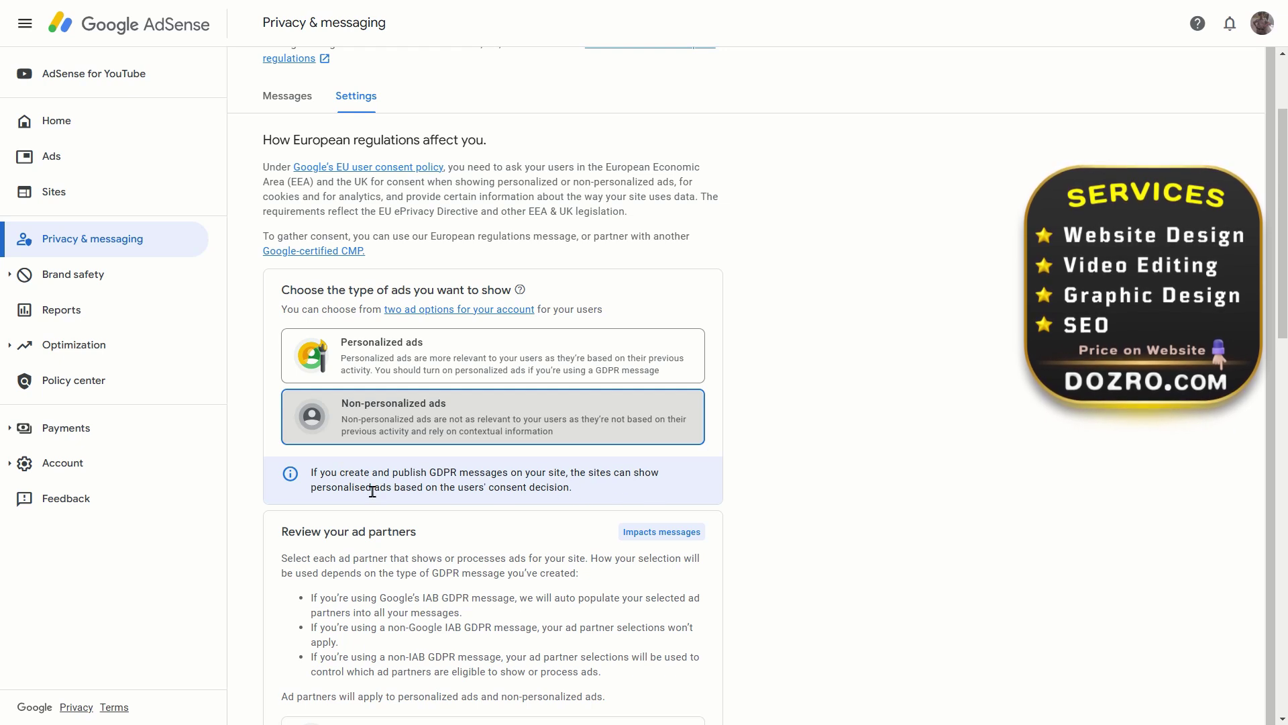
click(384, 356)
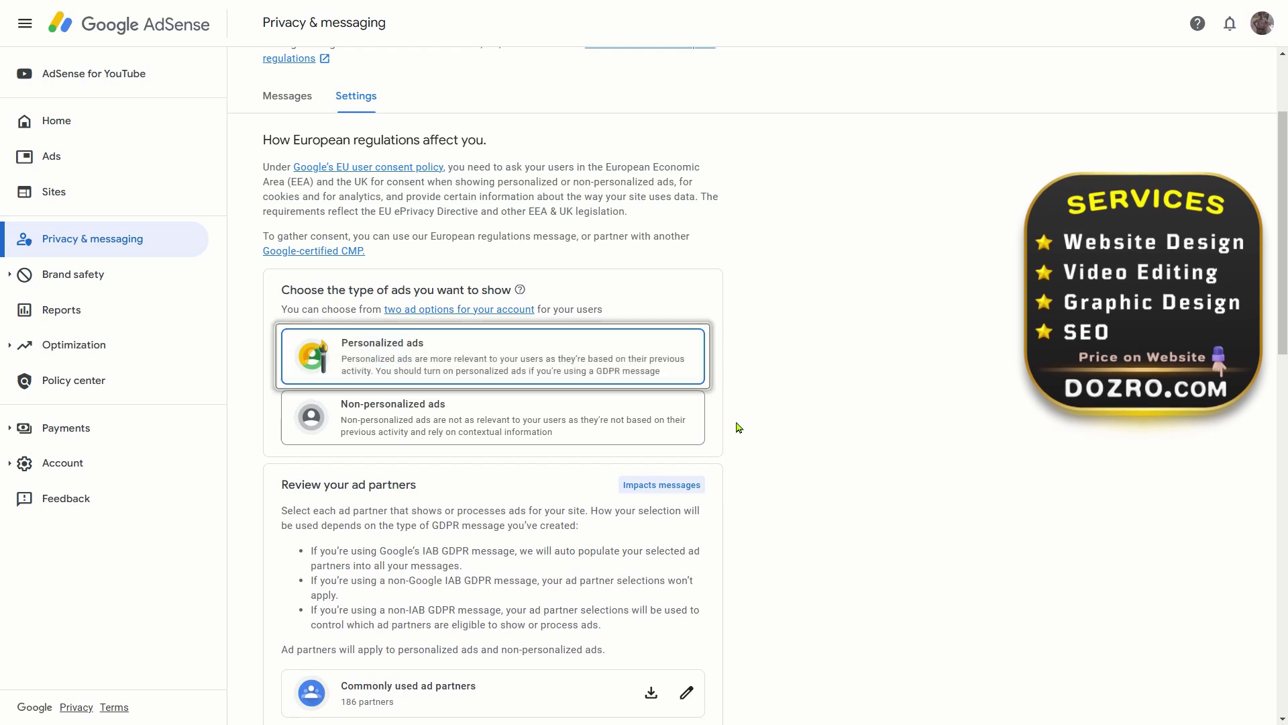
scroll(737, 425, down, 3)
scroll(740, 421, down, 1)
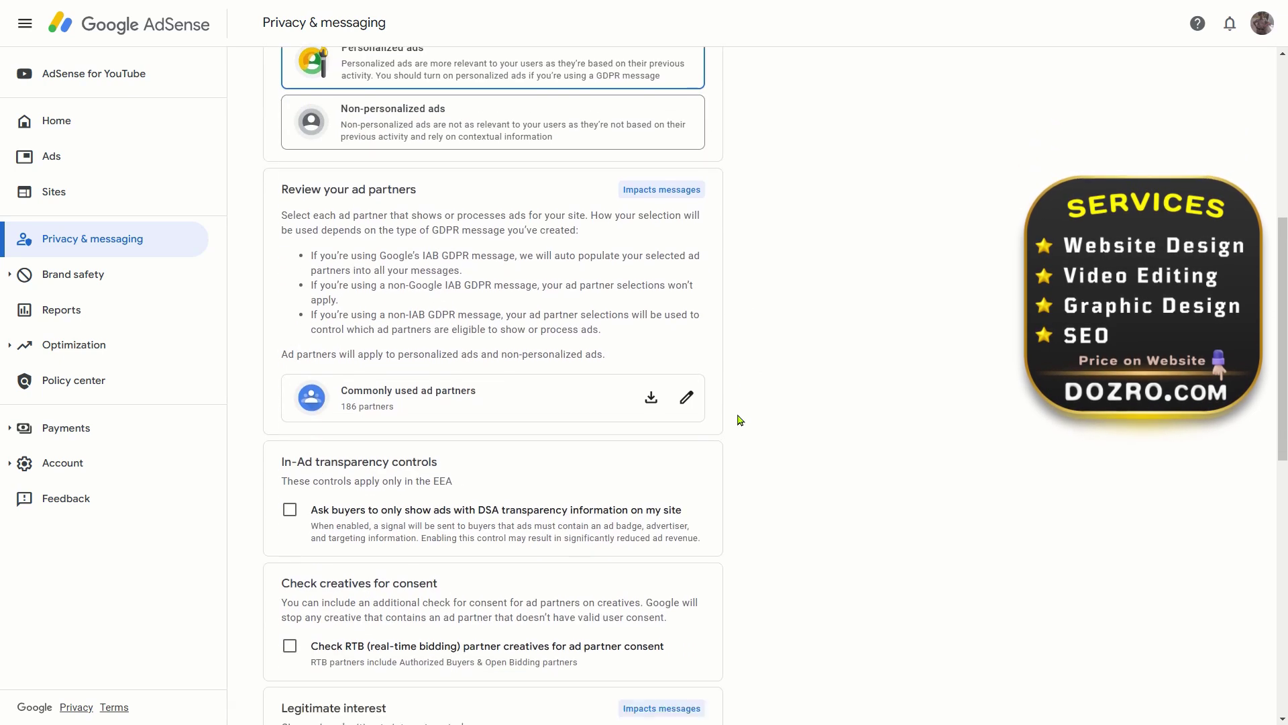
click(686, 398)
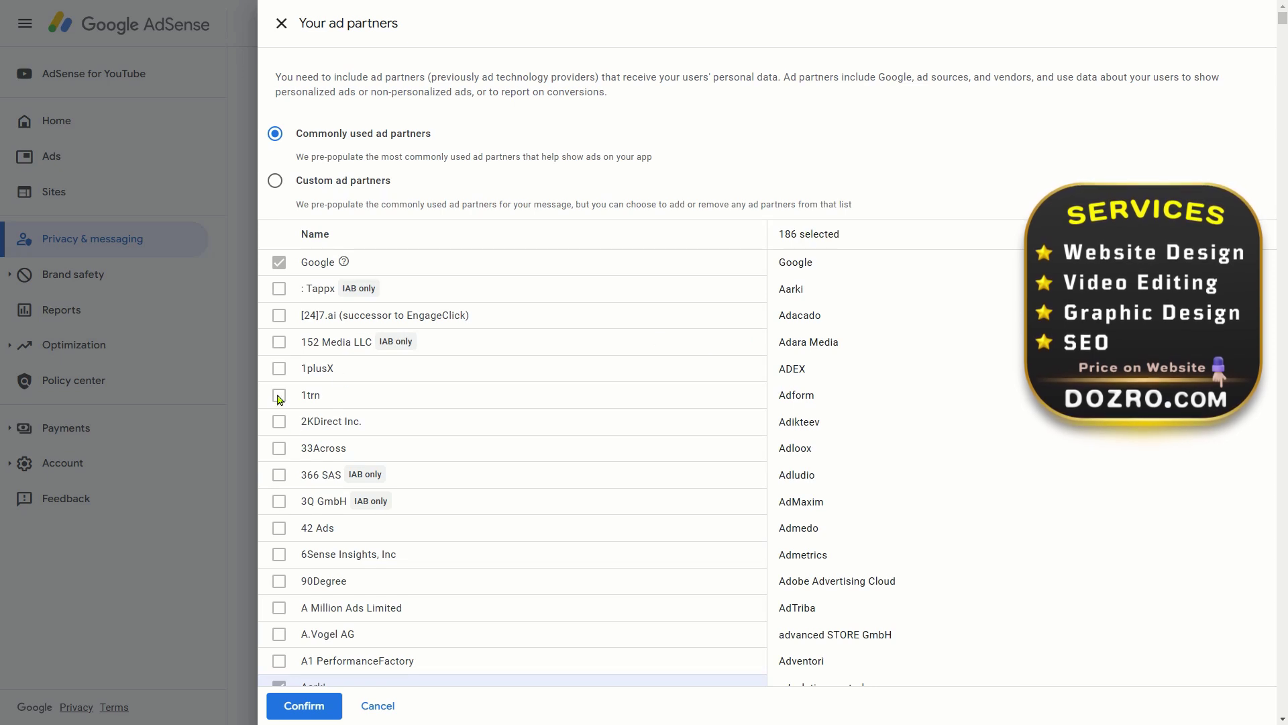
scroll(376, 527, down, 4)
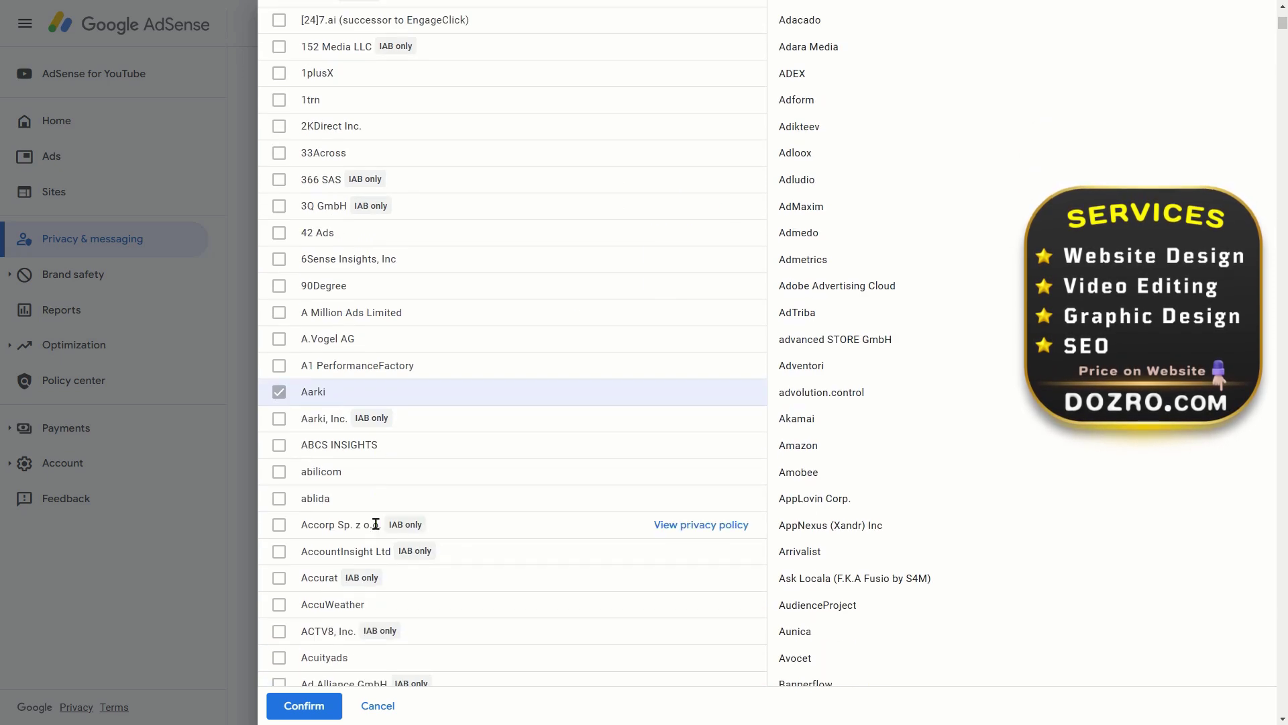
scroll(374, 522, down, 7)
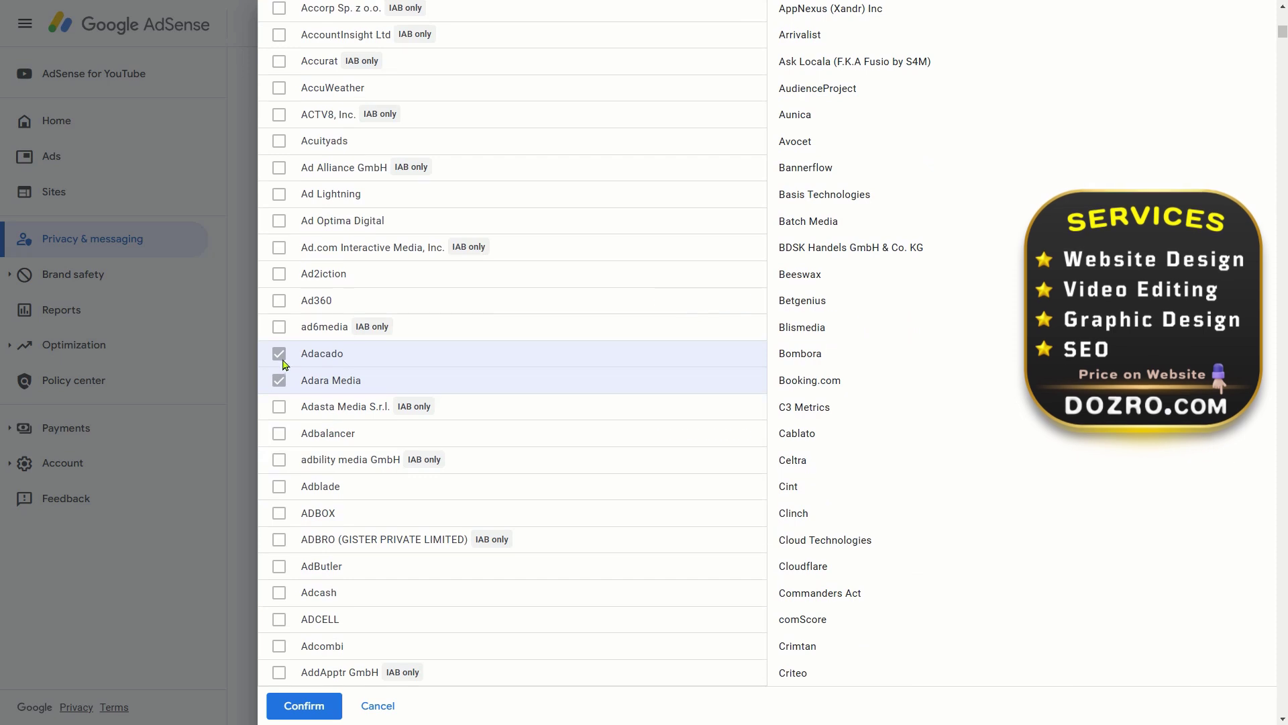
click(377, 706)
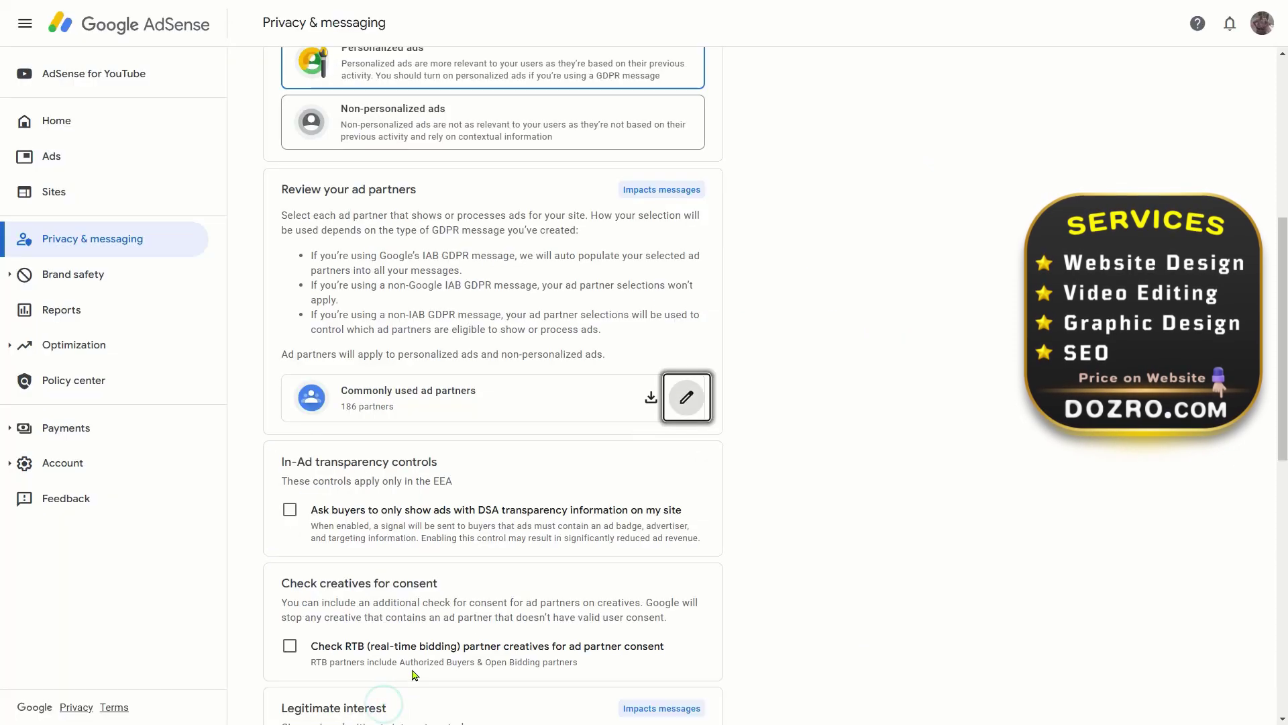
scroll(739, 477, down, 2)
drag(339, 259, 406, 265)
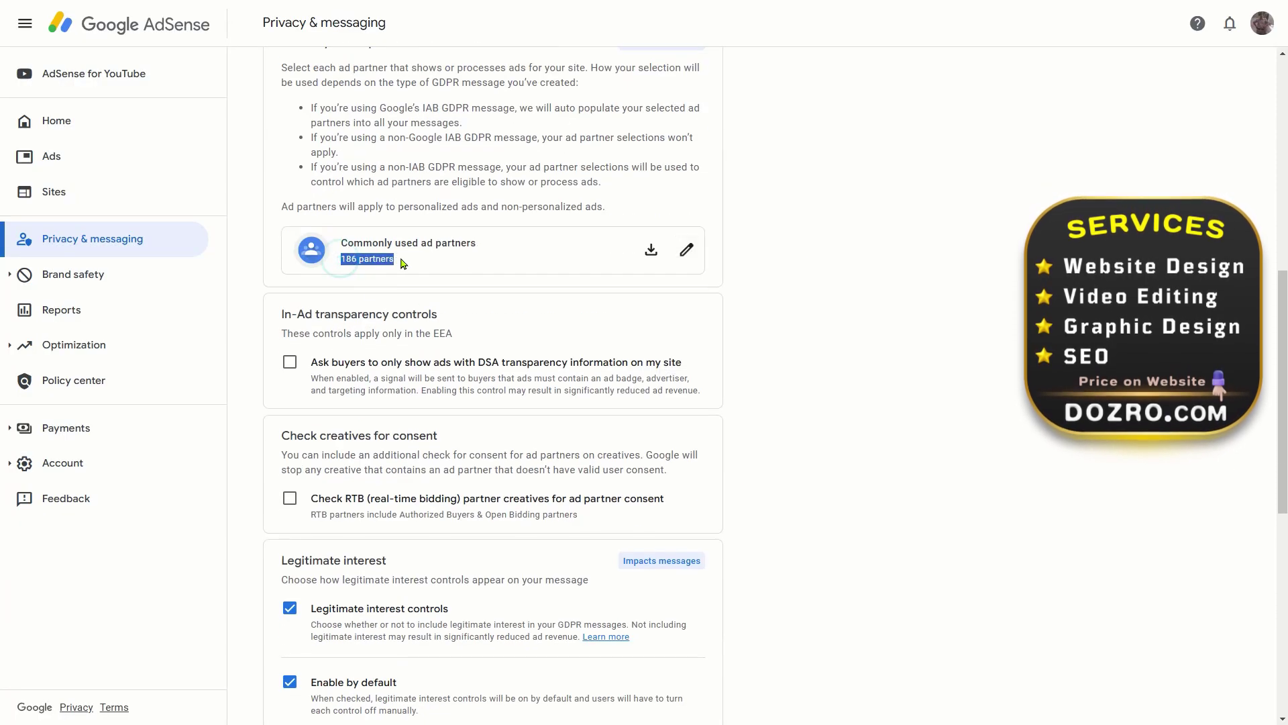
scroll(731, 439, down, 2)
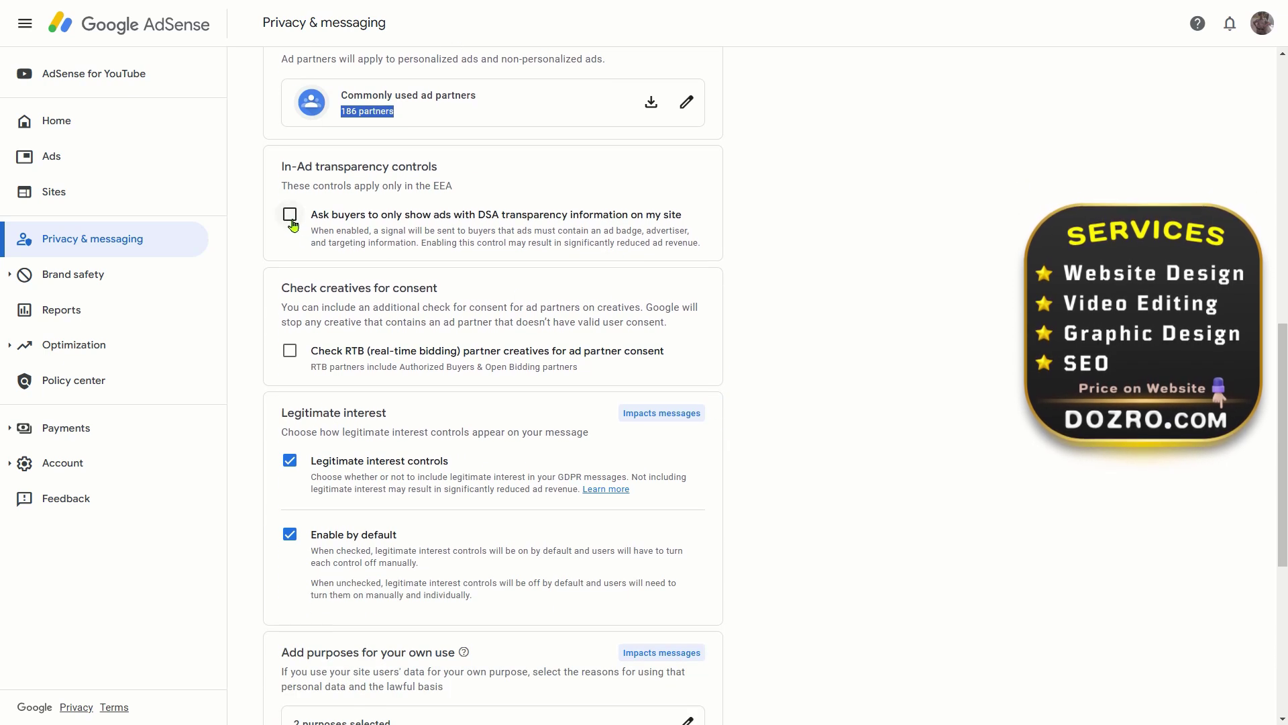
drag(424, 246, 705, 252)
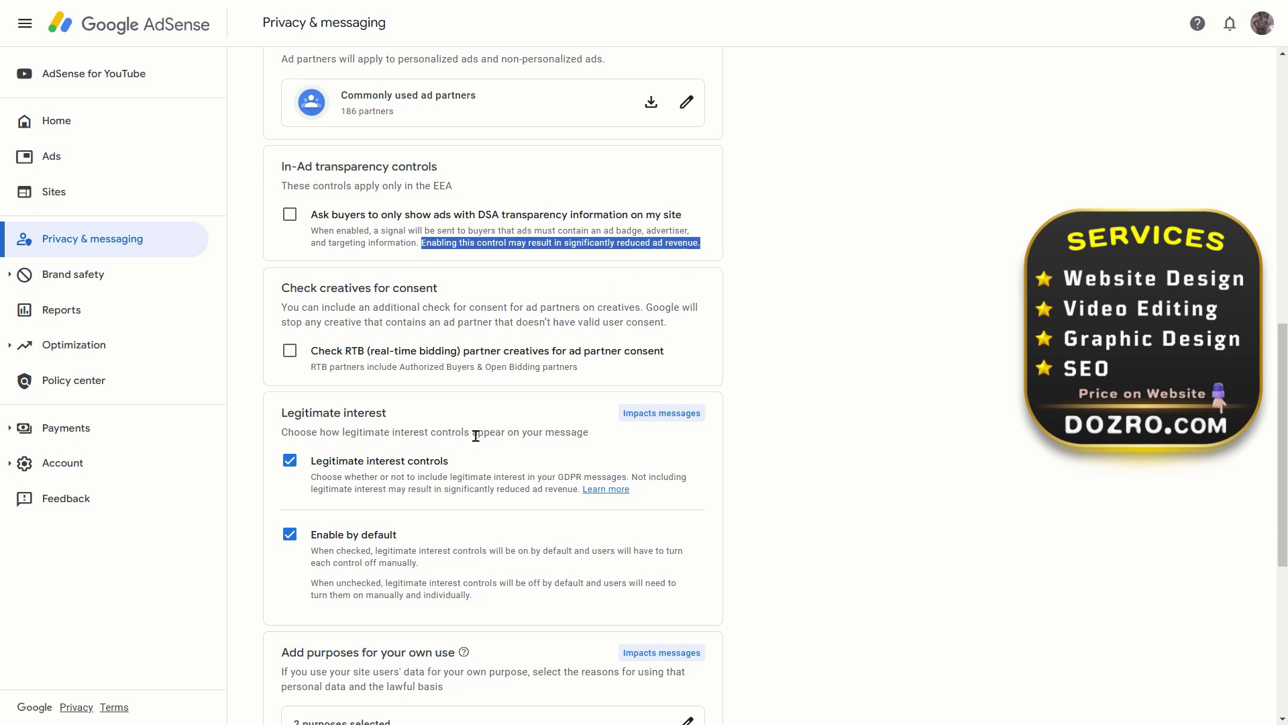
scroll(476, 436, down, 2)
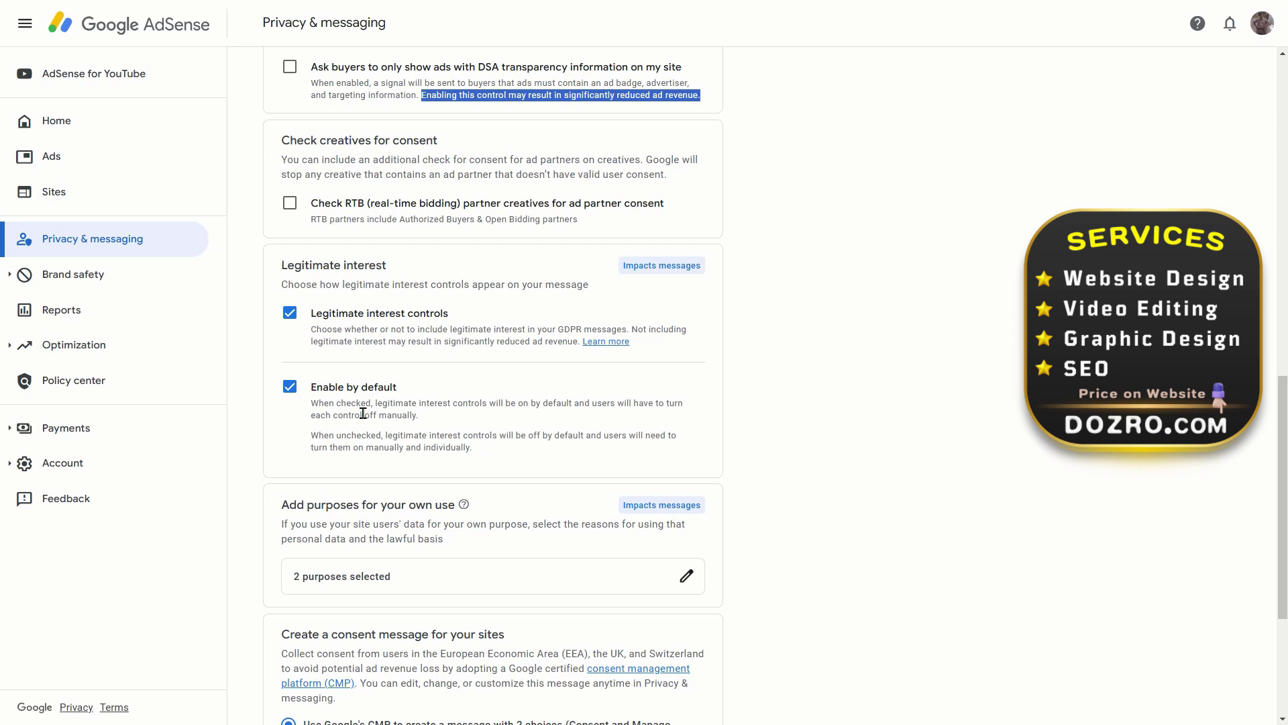
scroll(438, 422, down, 2)
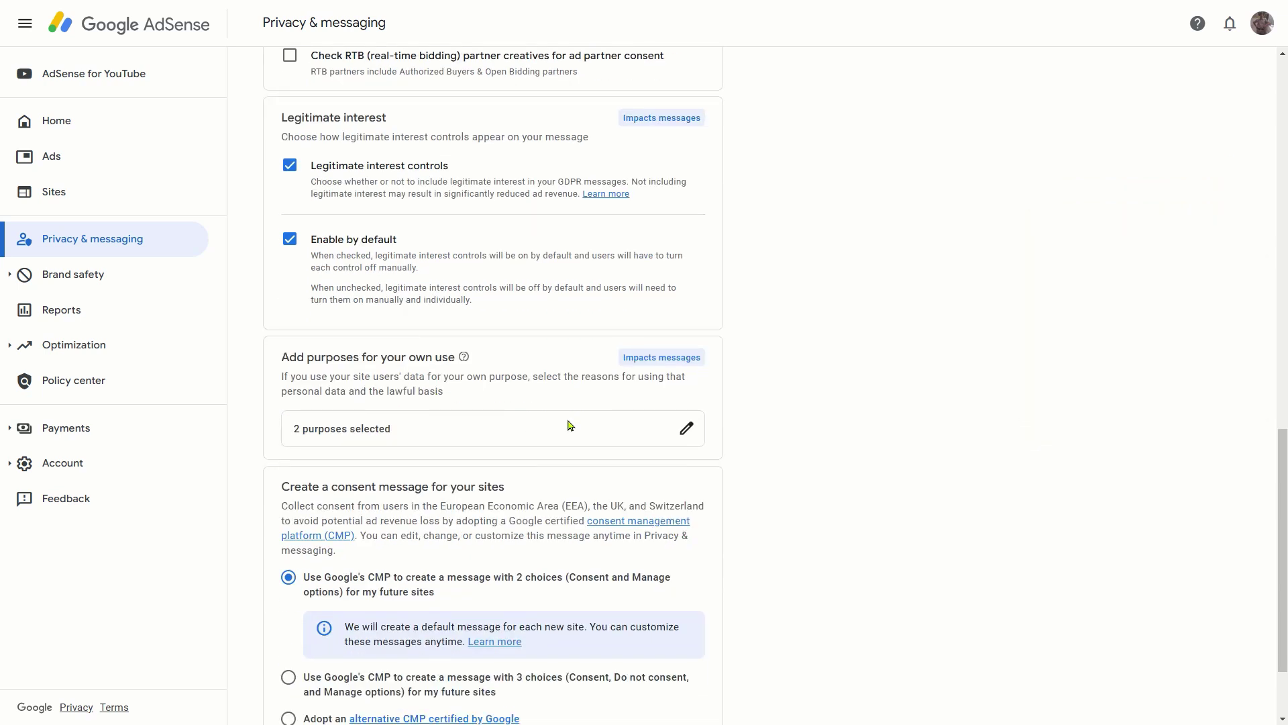
scroll(569, 425, down, 2)
scroll(420, 422, up, 6)
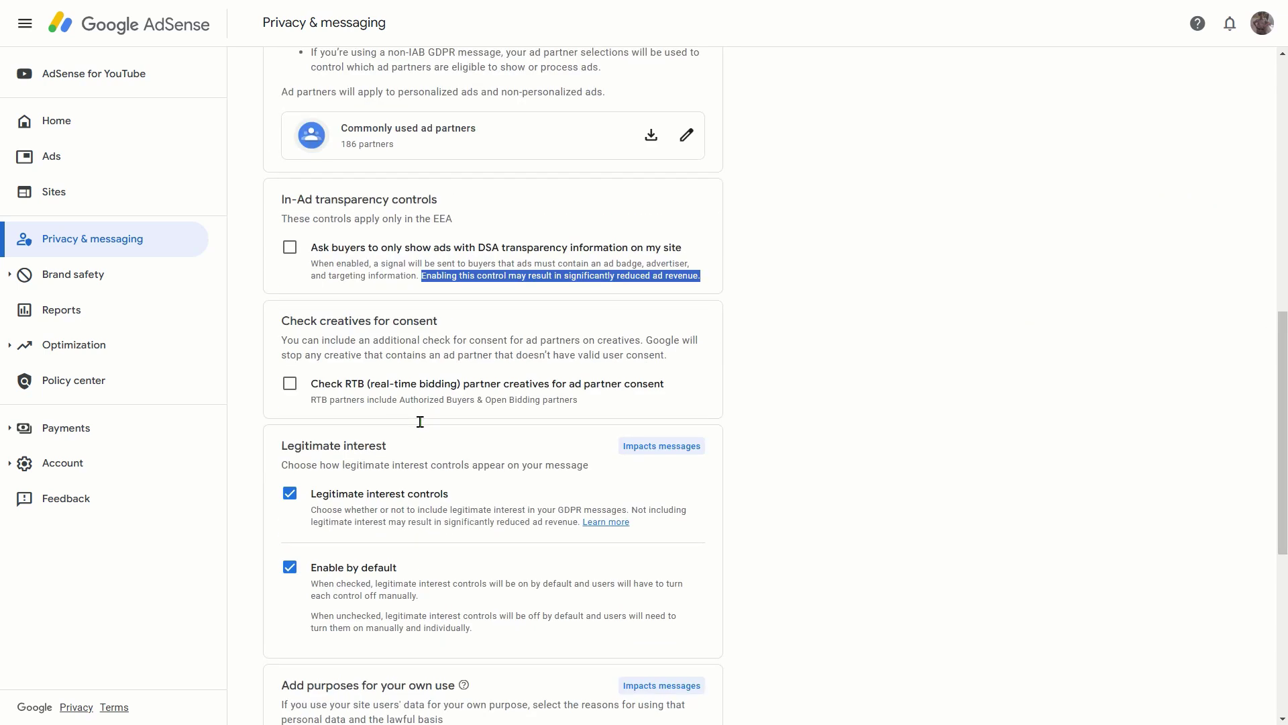
scroll(420, 422, up, 8)
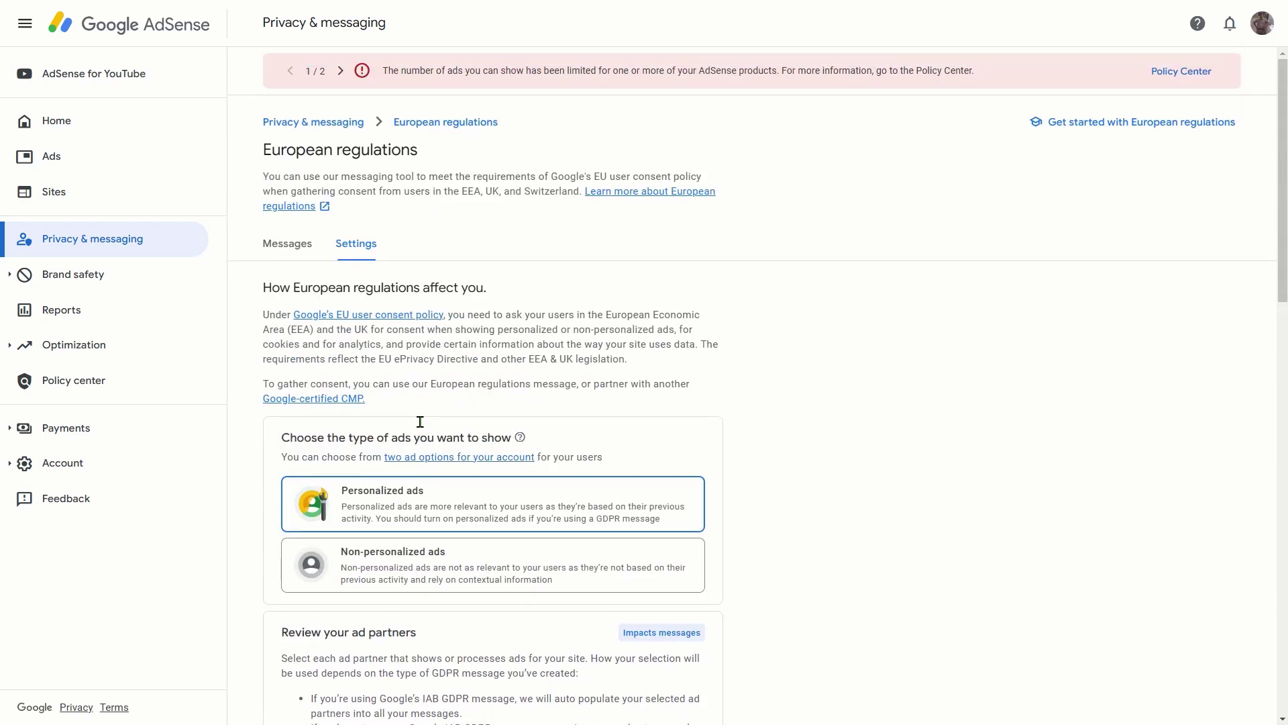
Open the wozro.com European regulations message, keeping Do not consent and Close choices Off
click(285, 248)
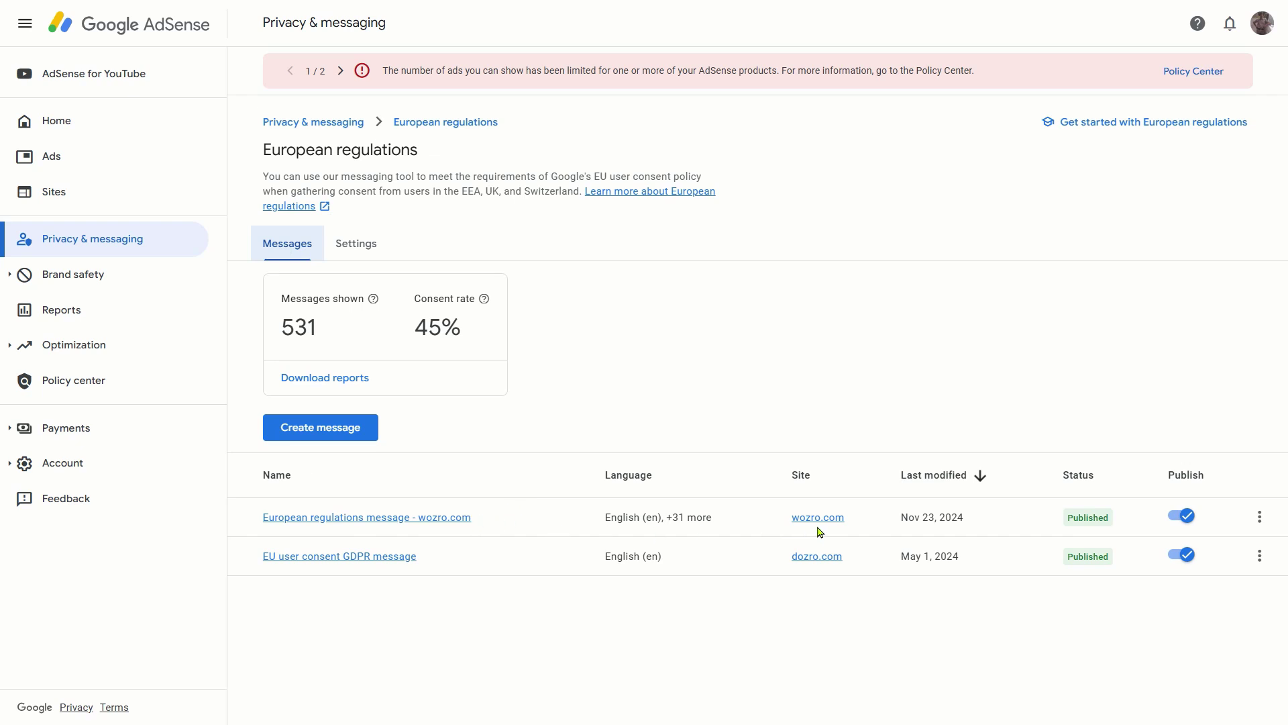
click(402, 517)
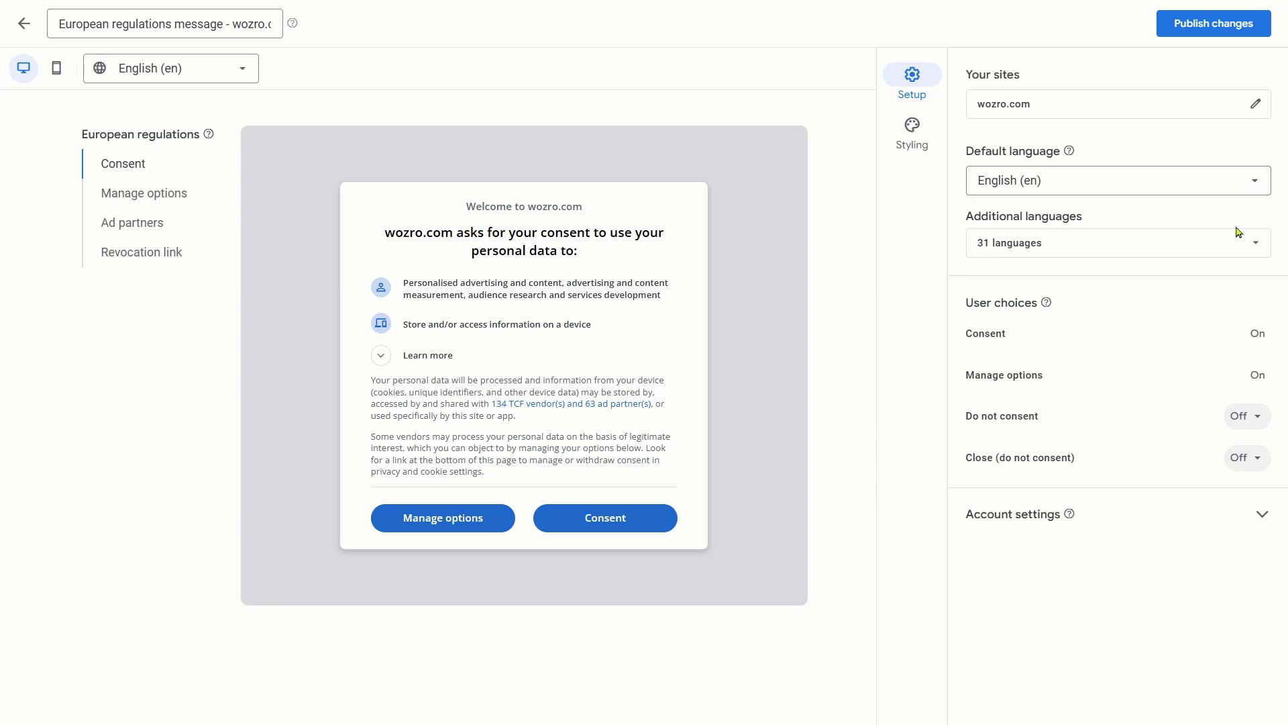
click(1259, 459)
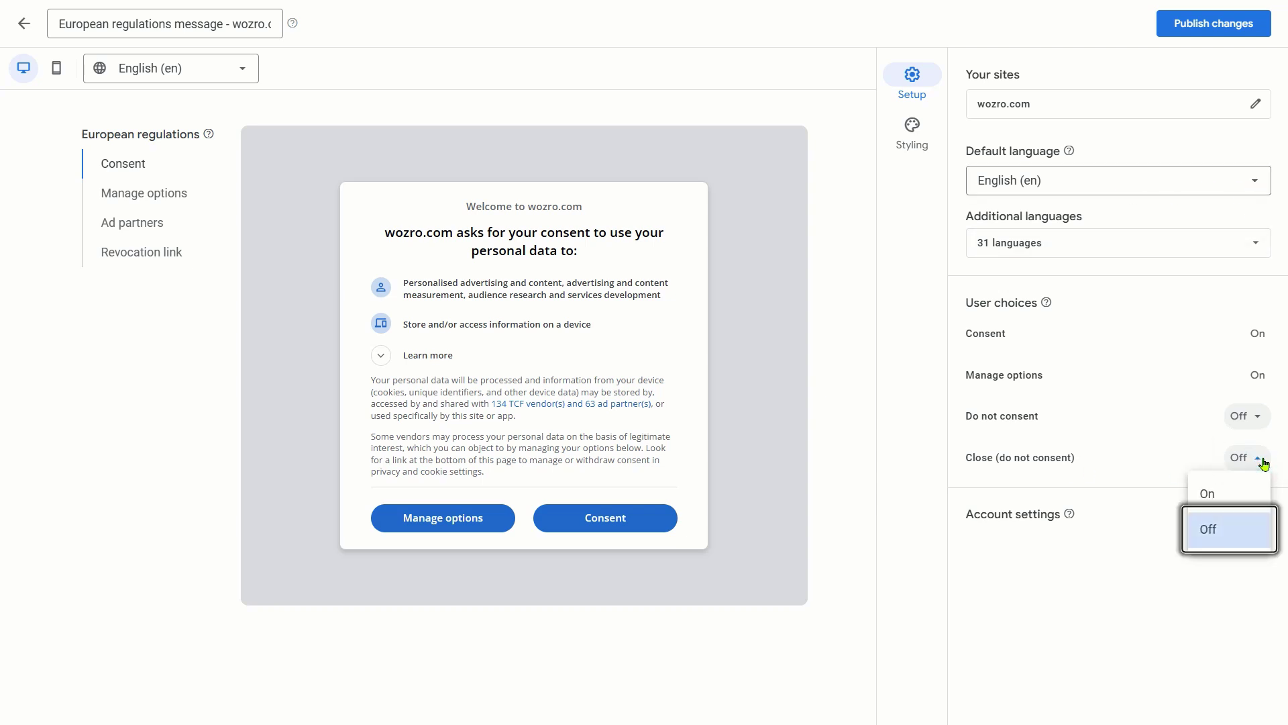
click(1259, 449)
click(1255, 418)
click(1237, 481)
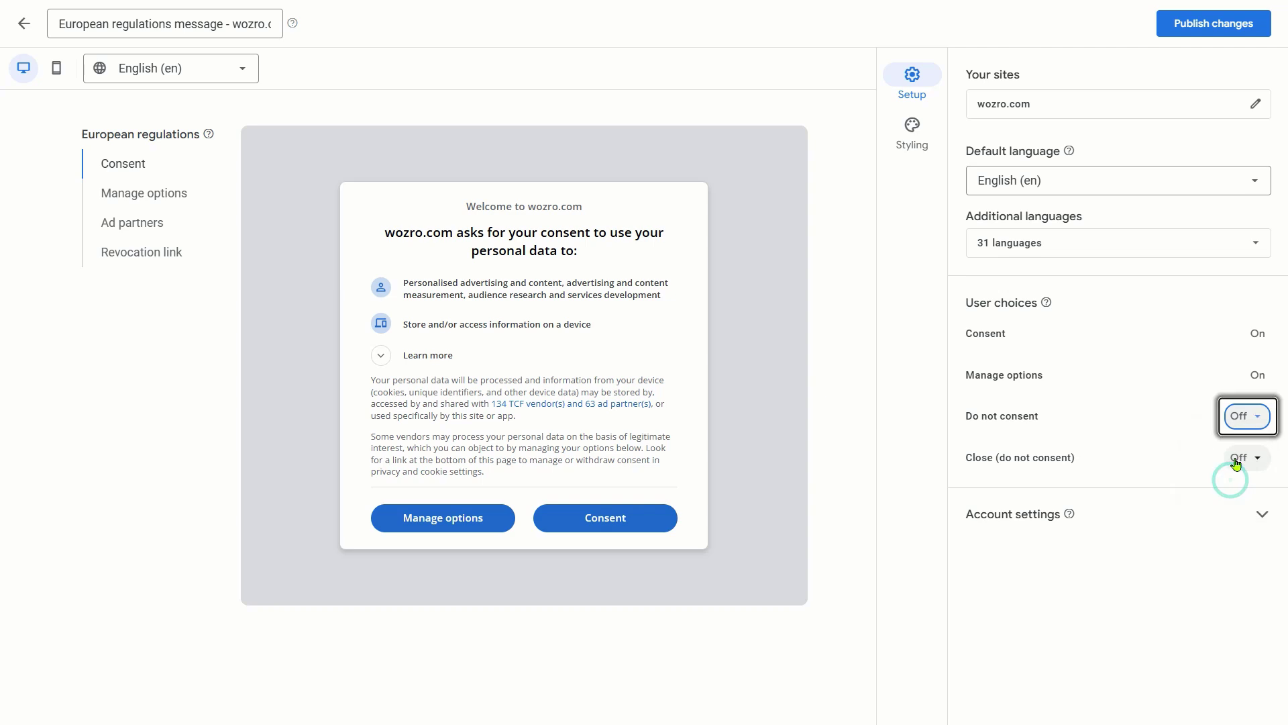
click(1221, 514)
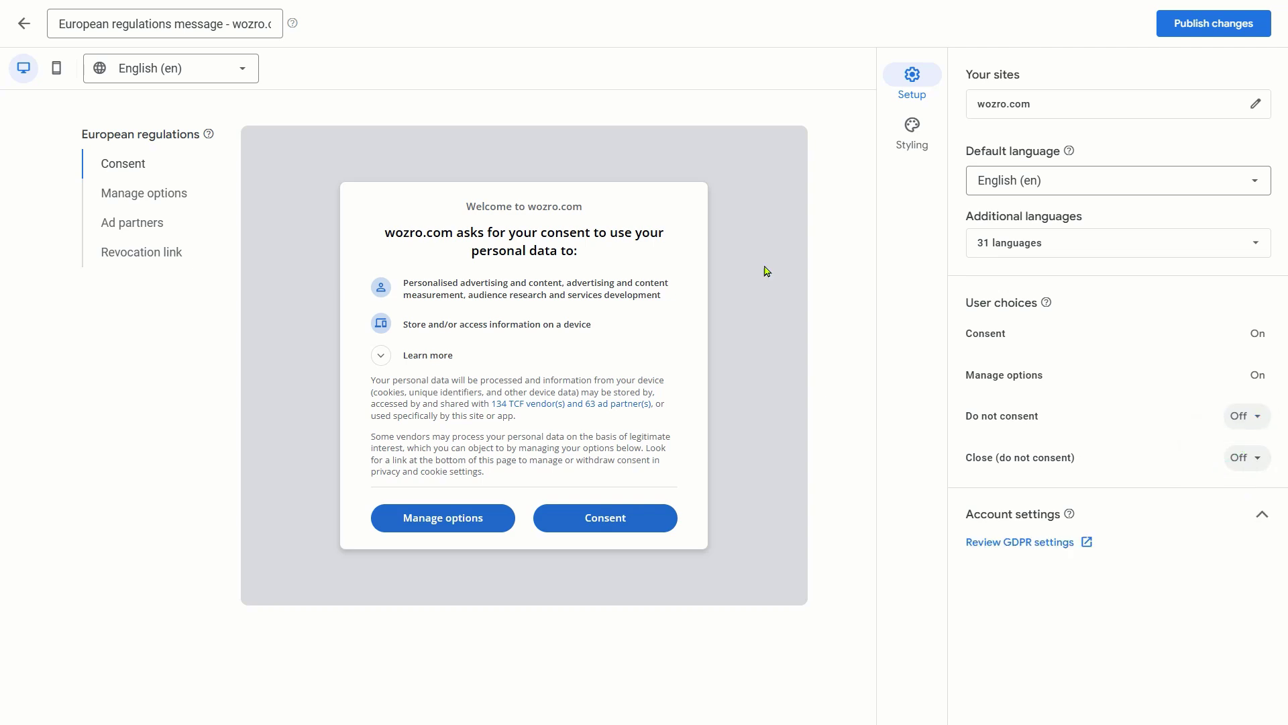
click(1256, 104)
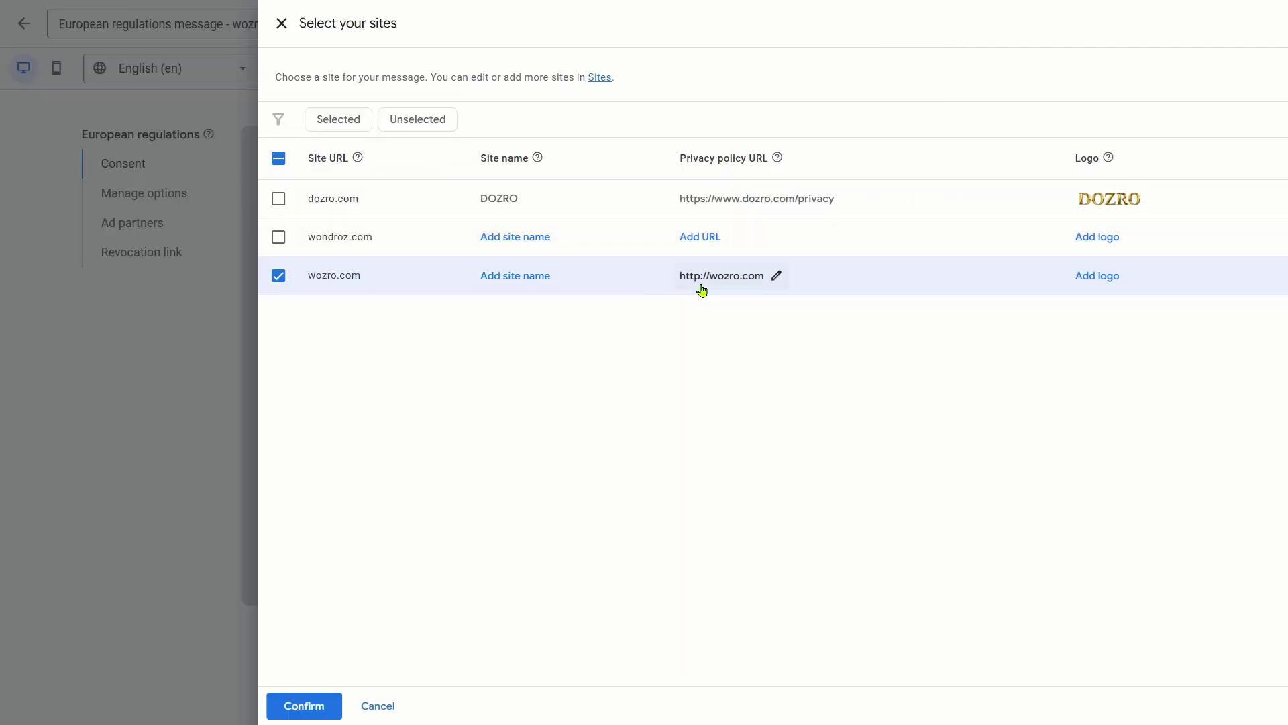
click(777, 275)
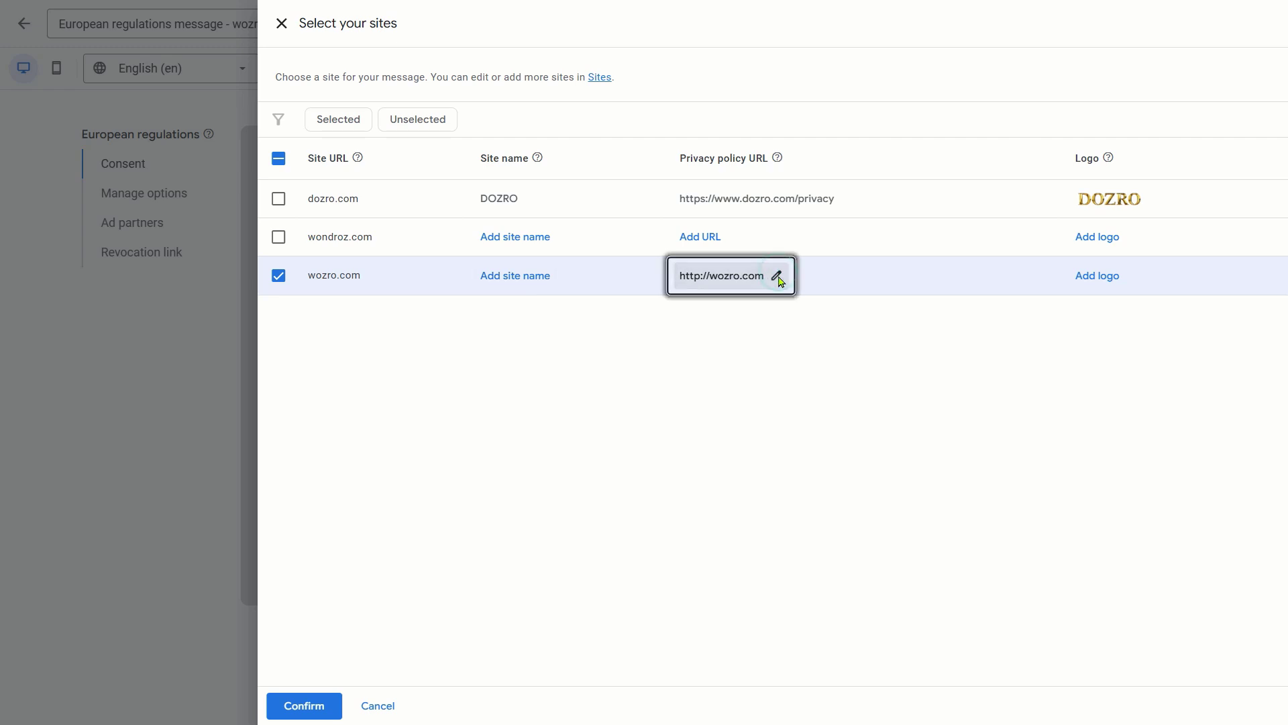
drag(808, 301, 691, 305)
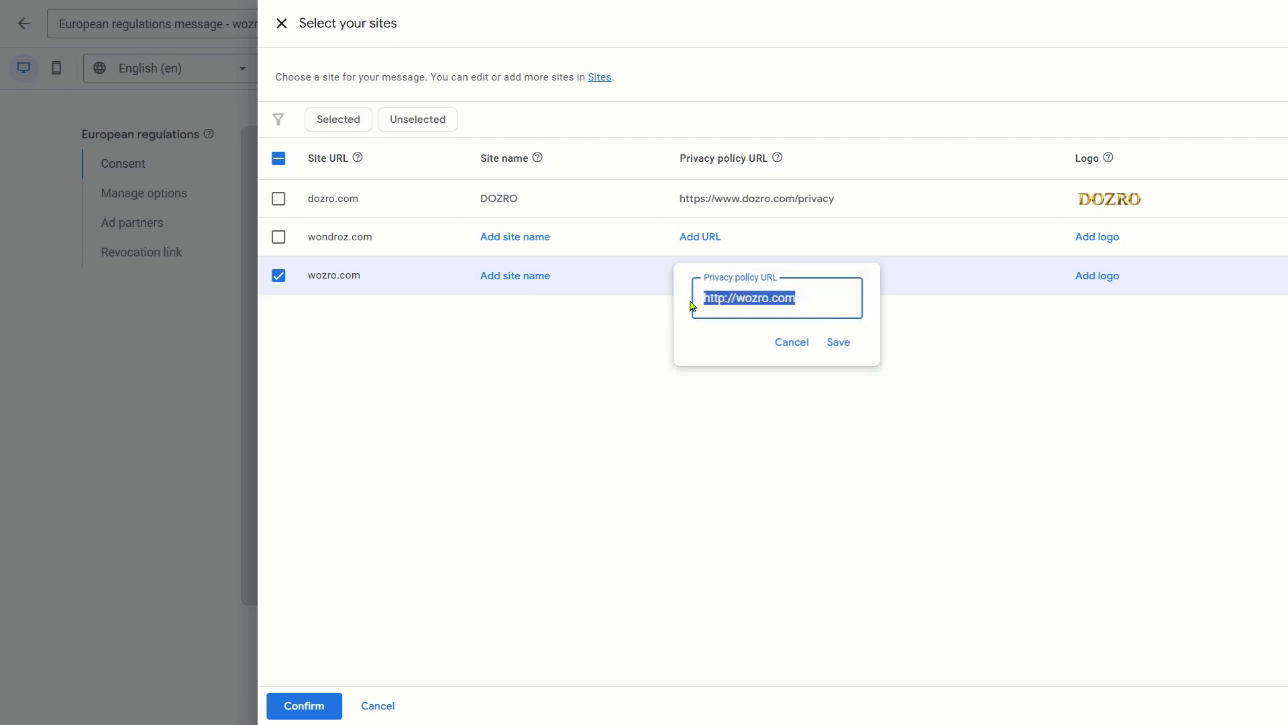
right_click(721, 297)
click(751, 392)
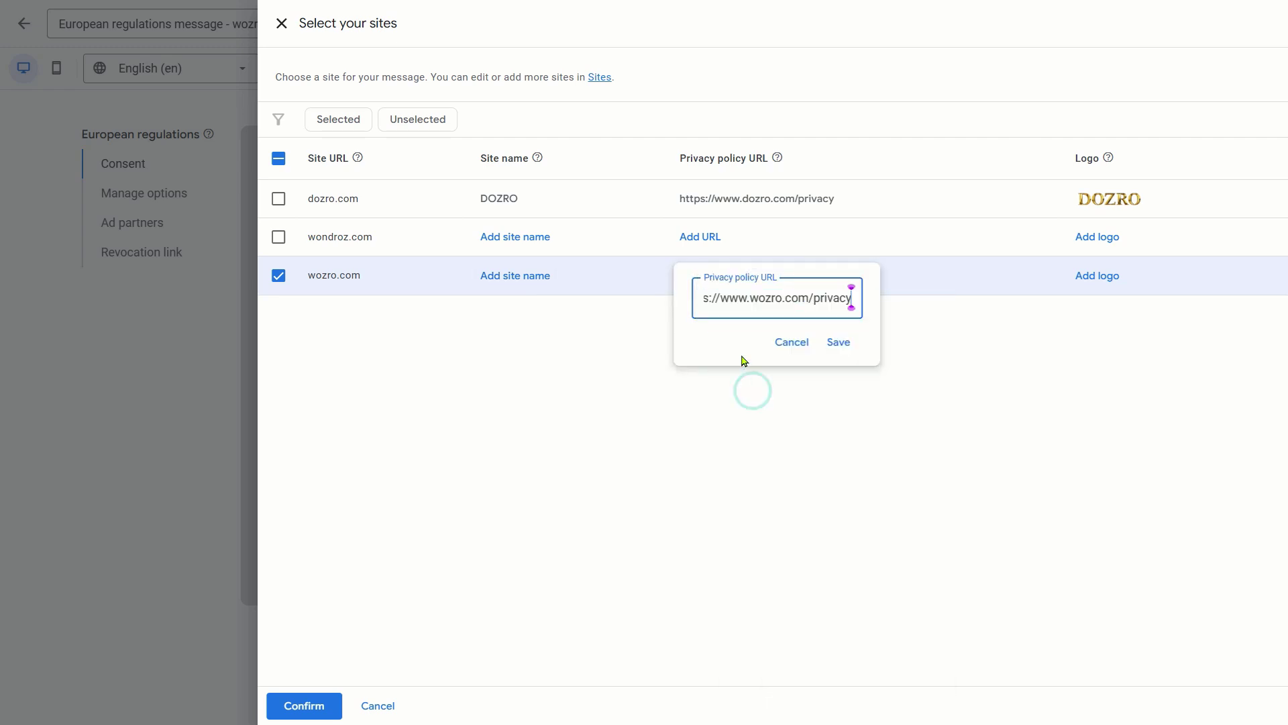
click(738, 332)
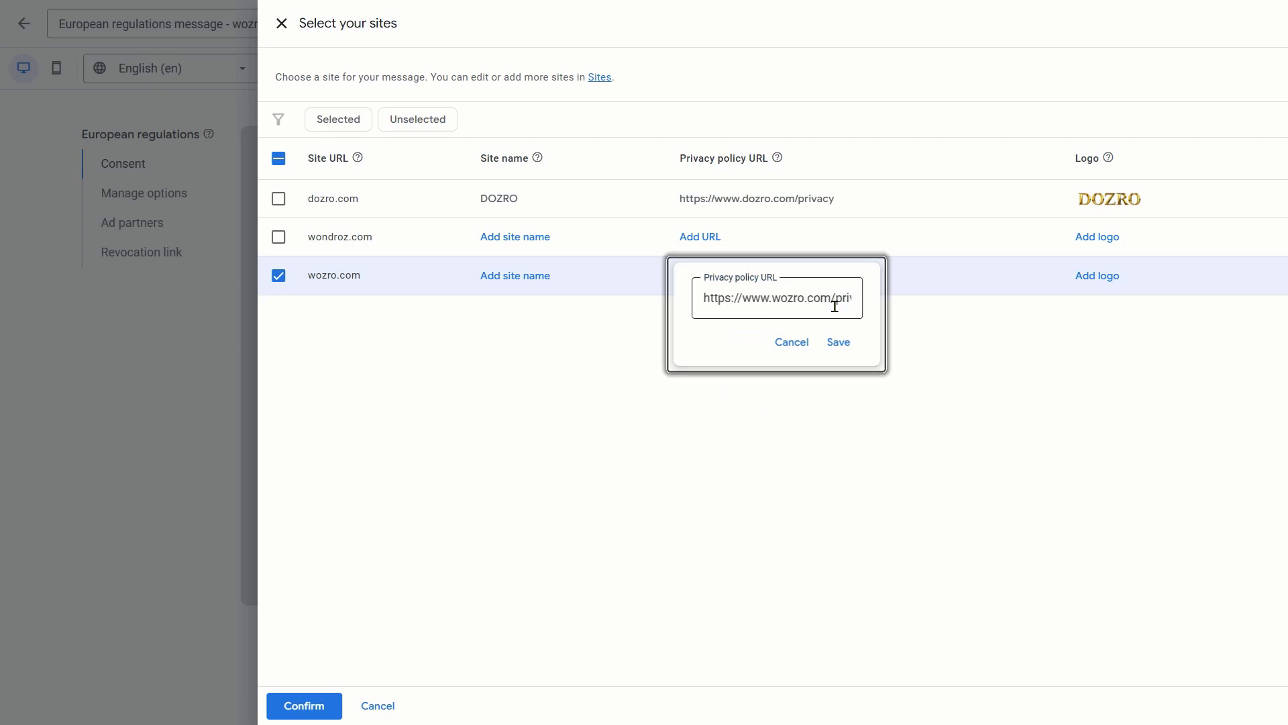
click(838, 342)
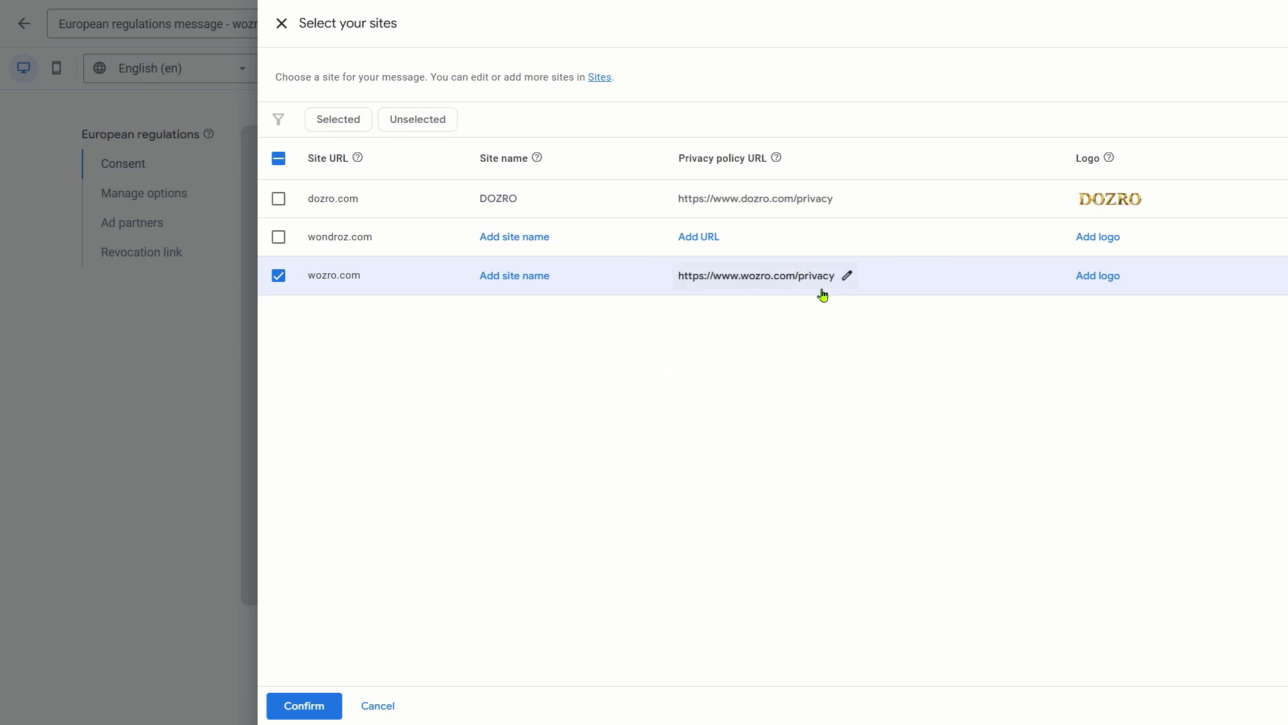
Name the site 'Wozro' and apply the updated site details to the message
click(517, 280)
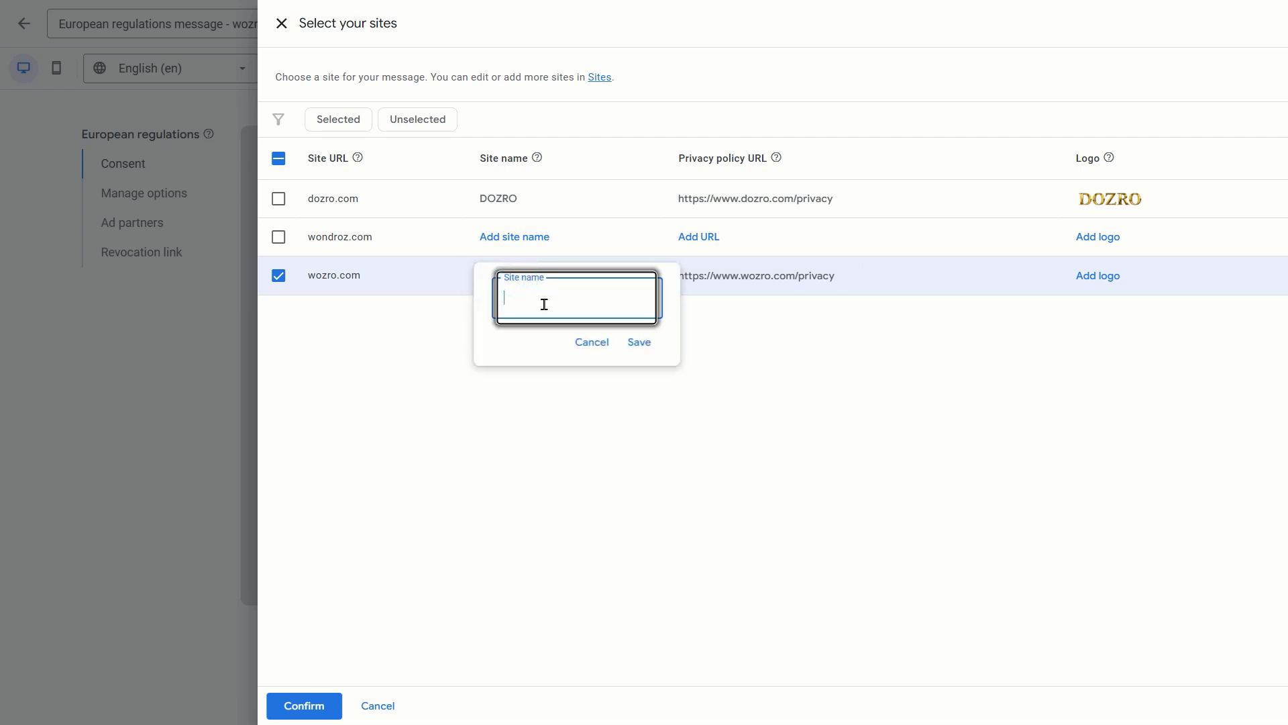
text(W)
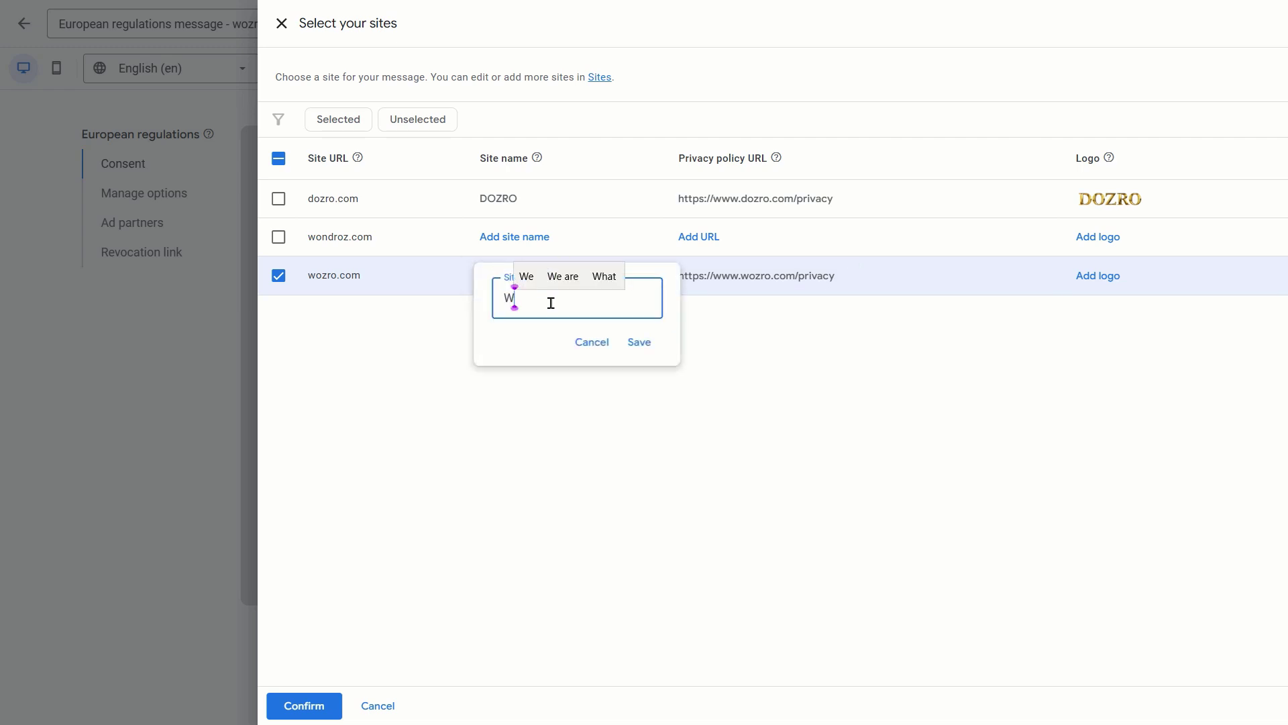
text(ozro)
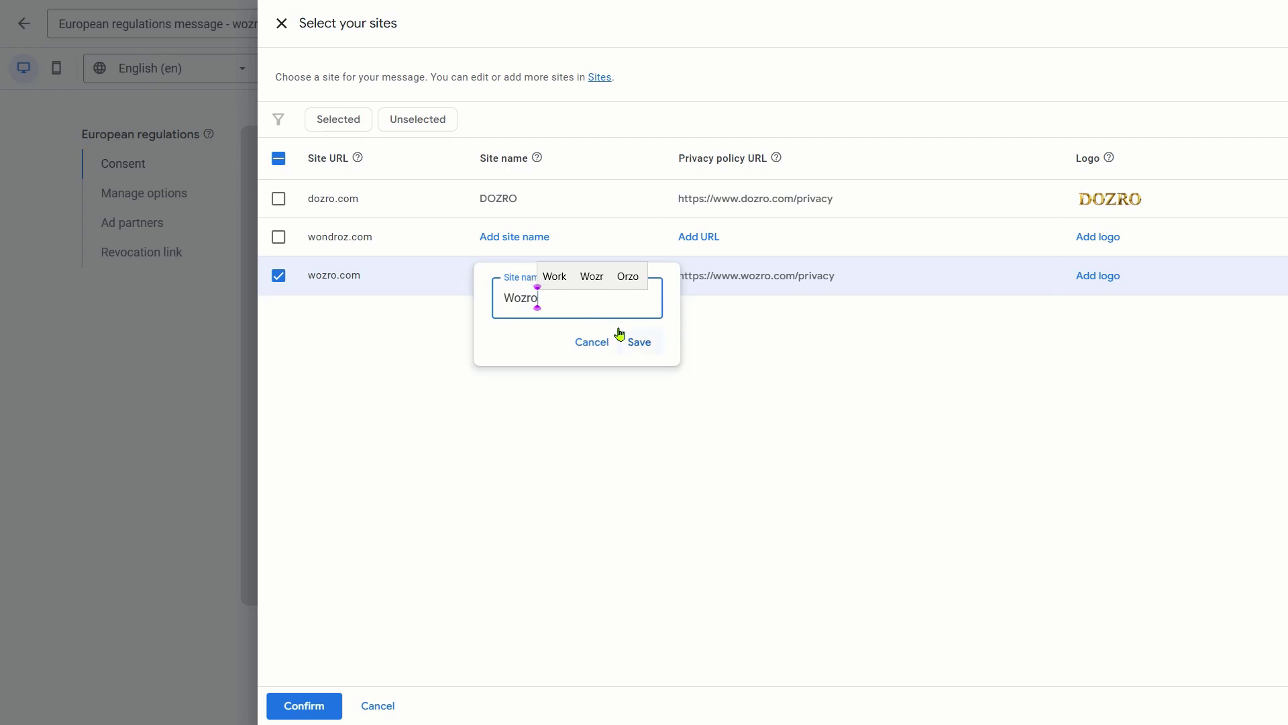
click(647, 347)
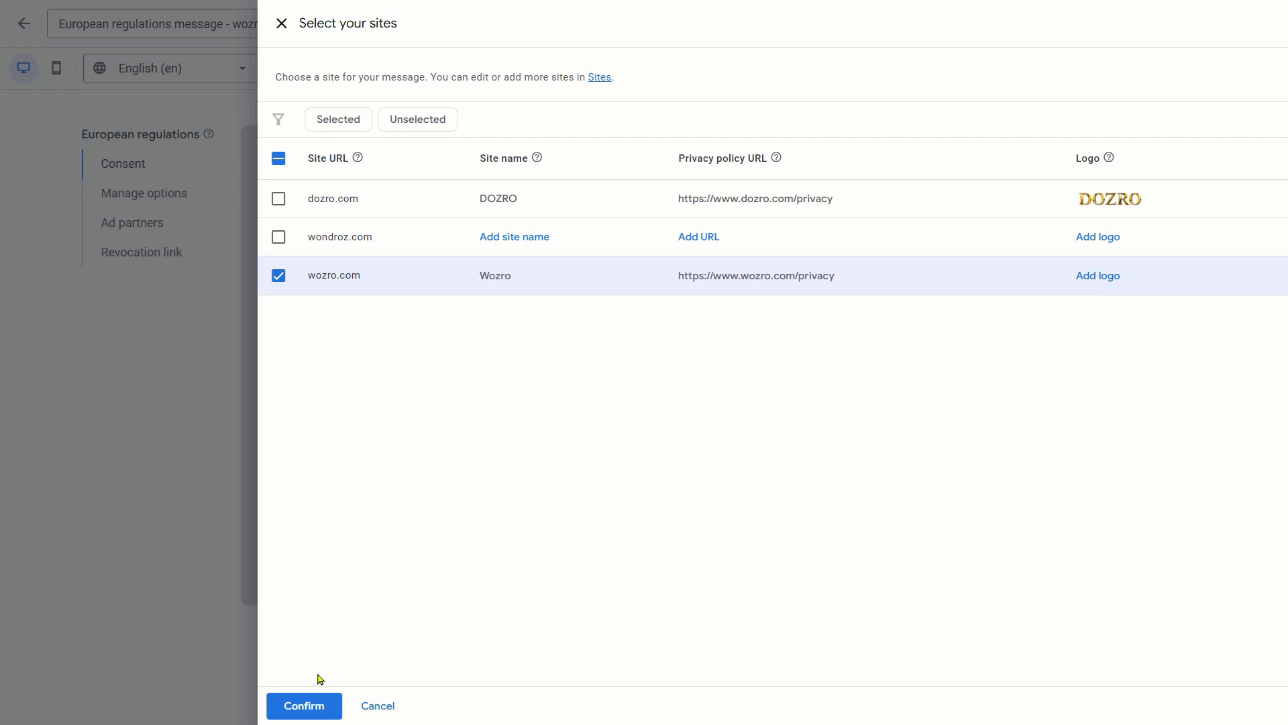
click(312, 714)
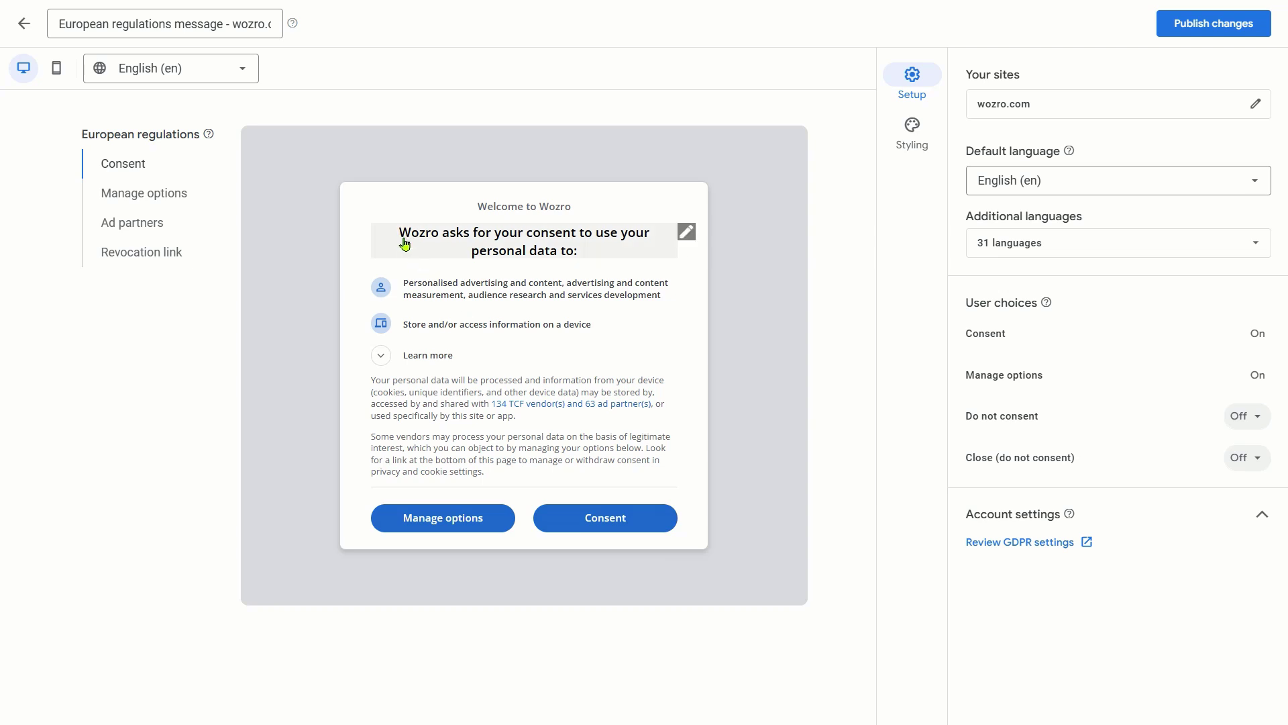
click(912, 129)
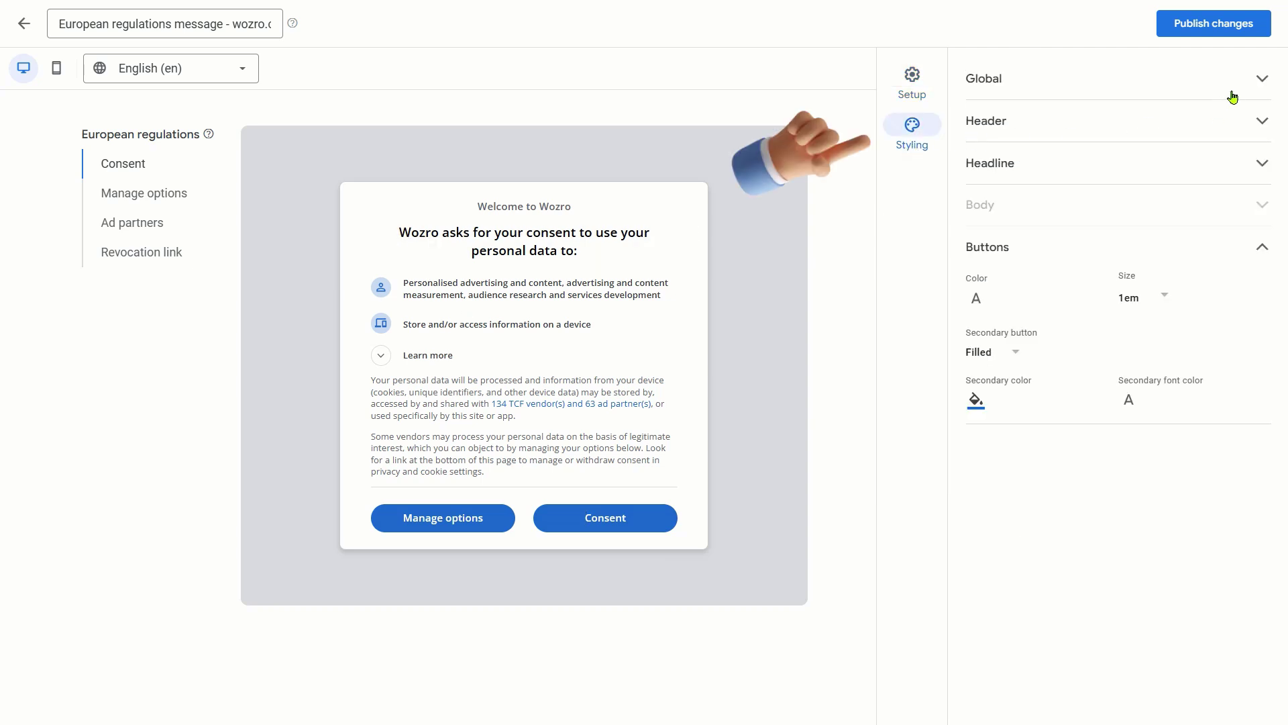
Review Global, Header and Button styling without keeping changes, then preview the Manage options page
click(1263, 79)
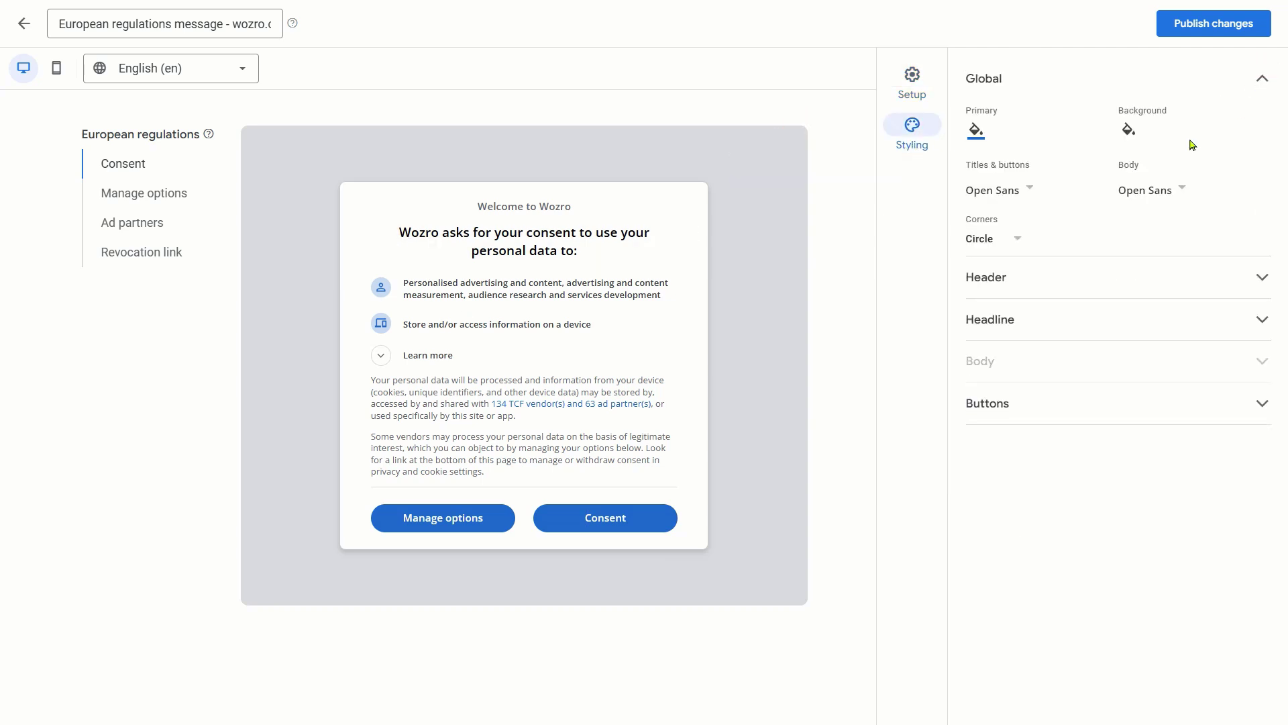
click(1261, 282)
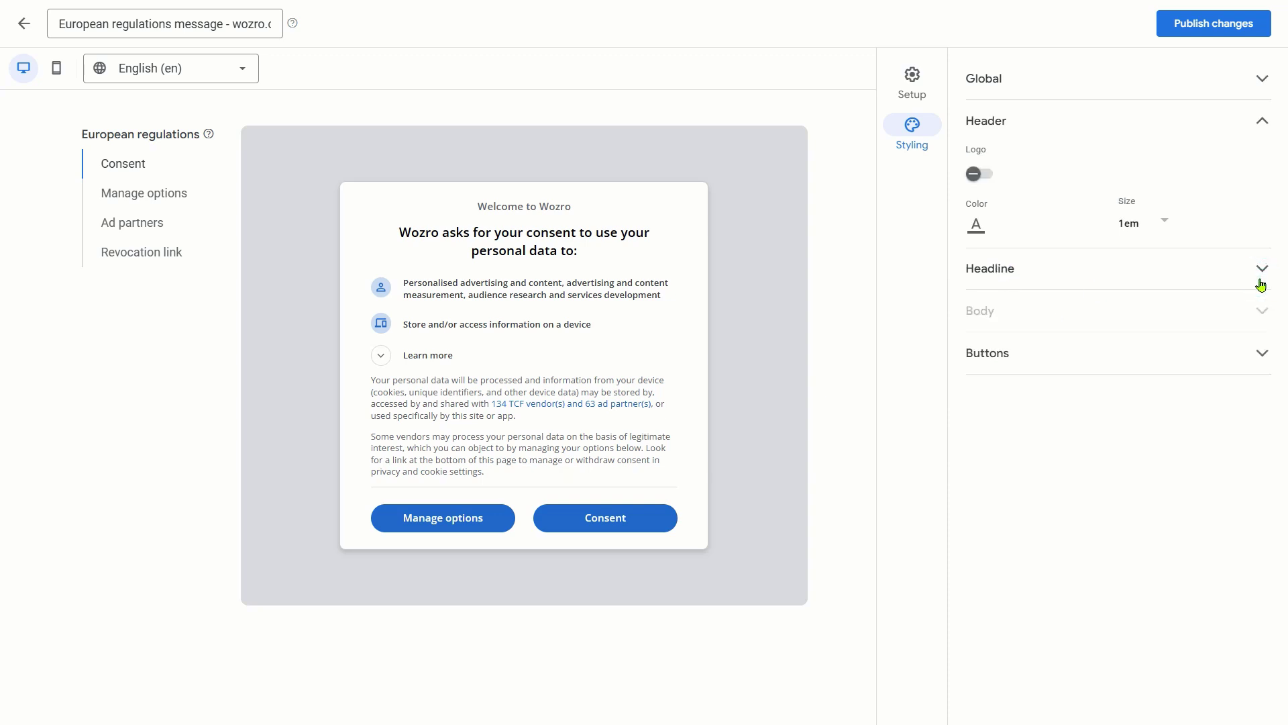
click(985, 174)
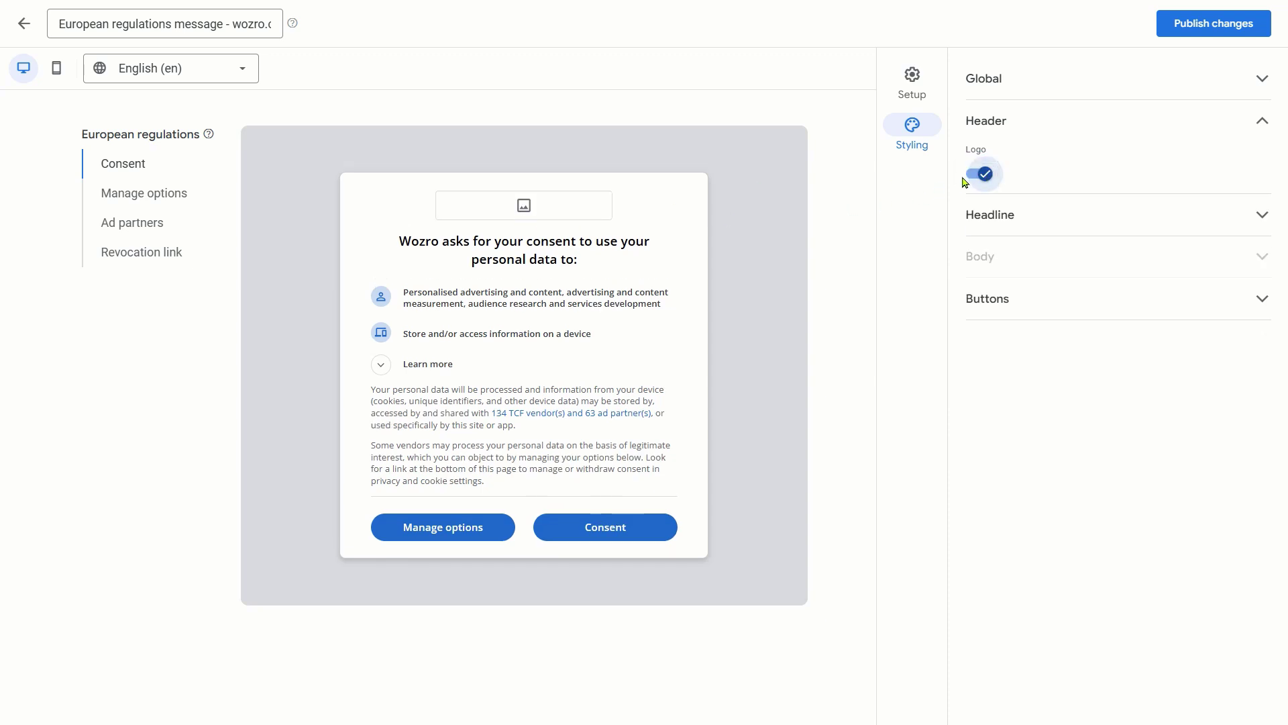
click(976, 176)
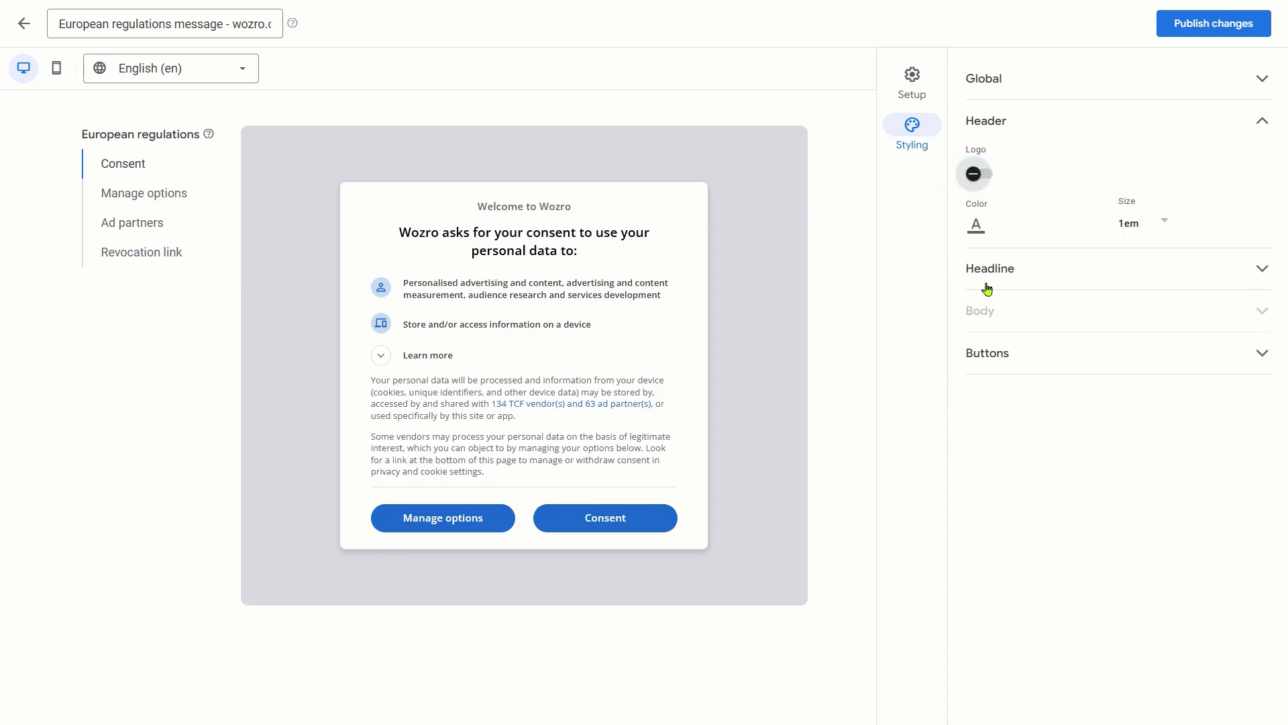
click(1257, 353)
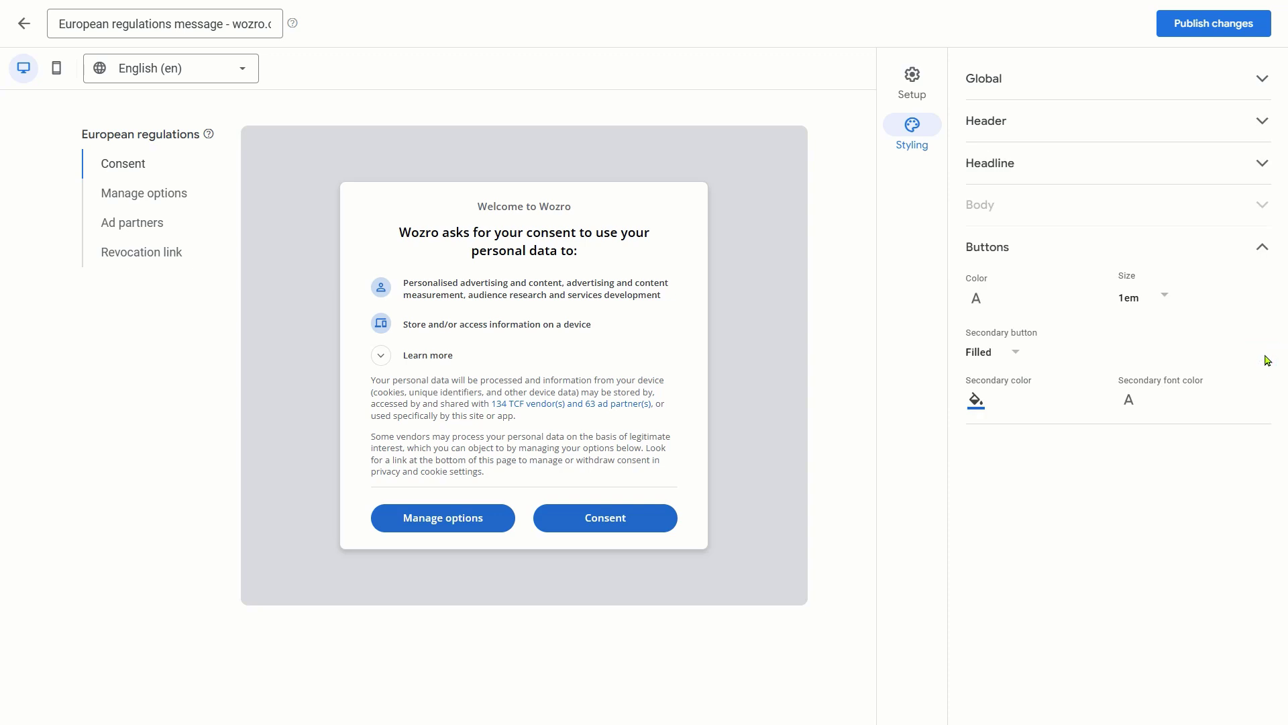
click(992, 303)
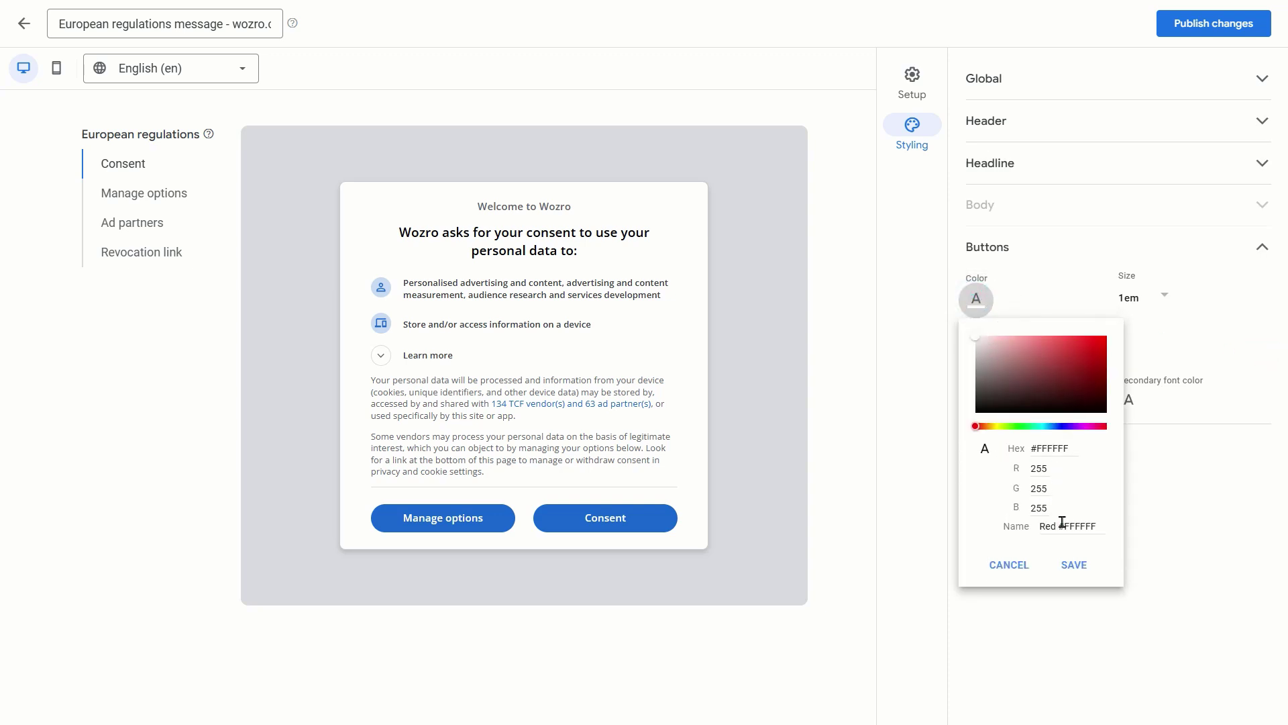
click(934, 301)
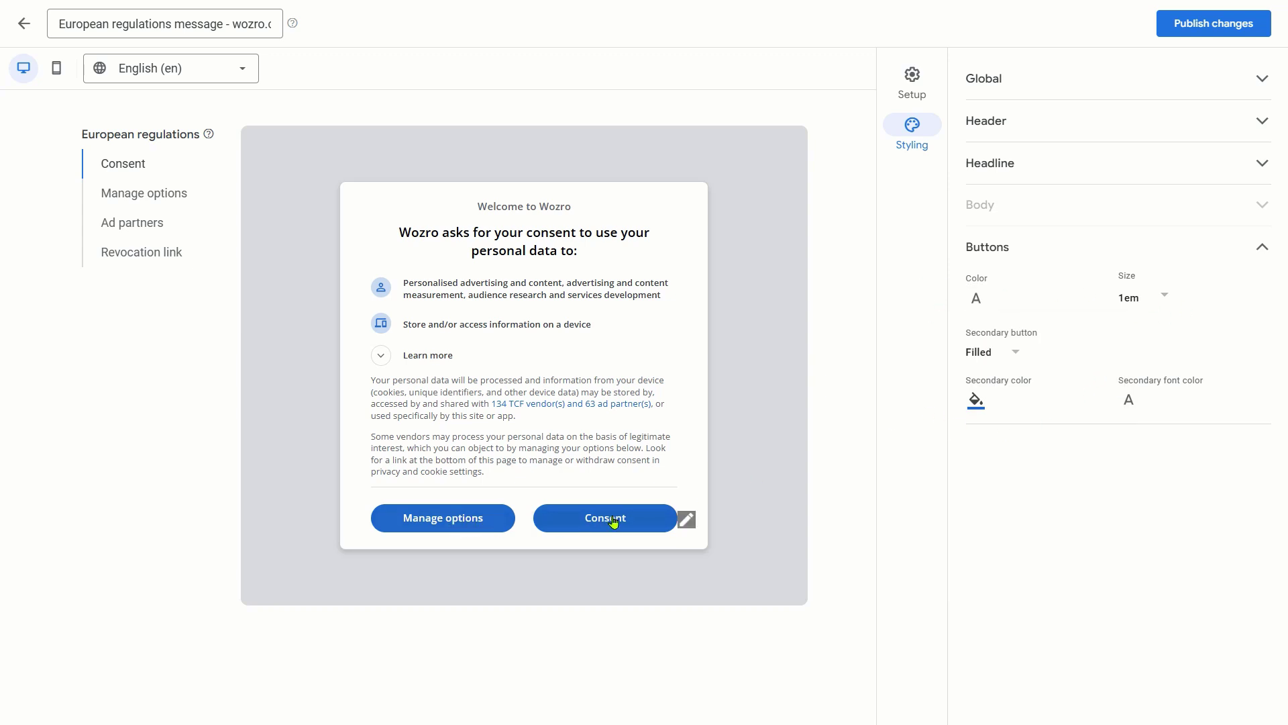
click(144, 195)
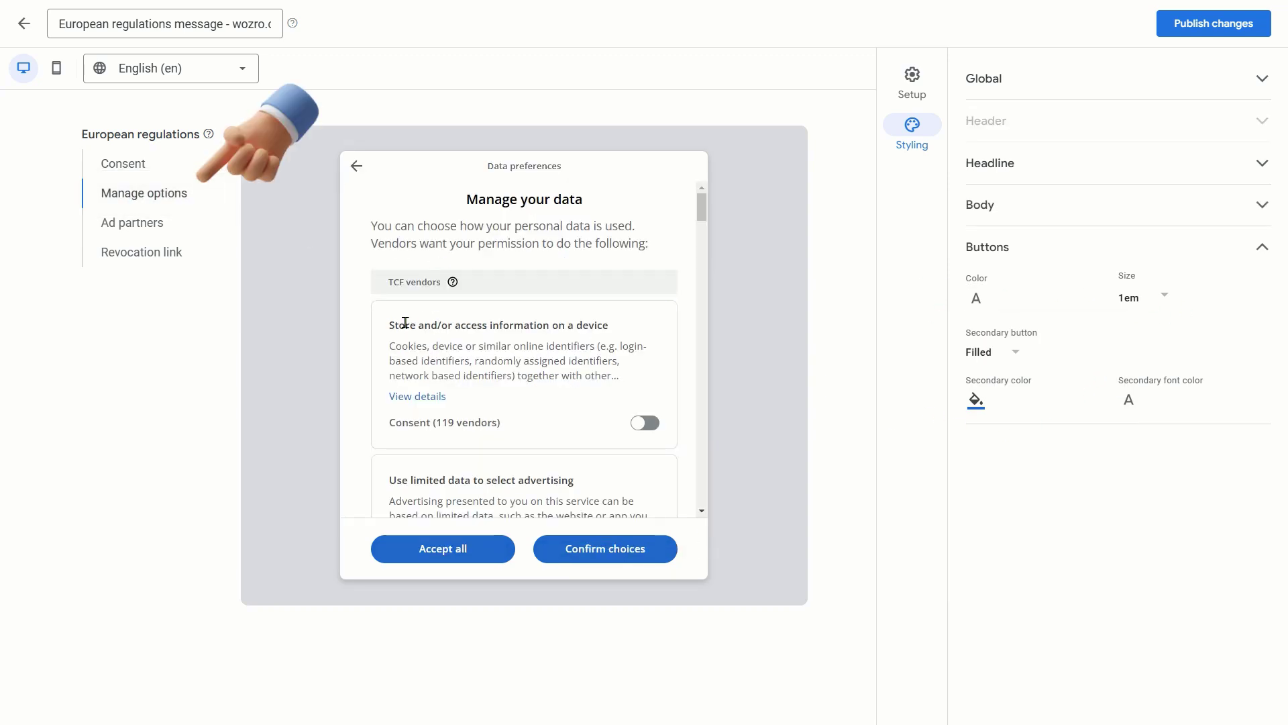
Switch on consent for device storage, advertising profiles and profile-based ad selection
scroll(430, 349, down, 3)
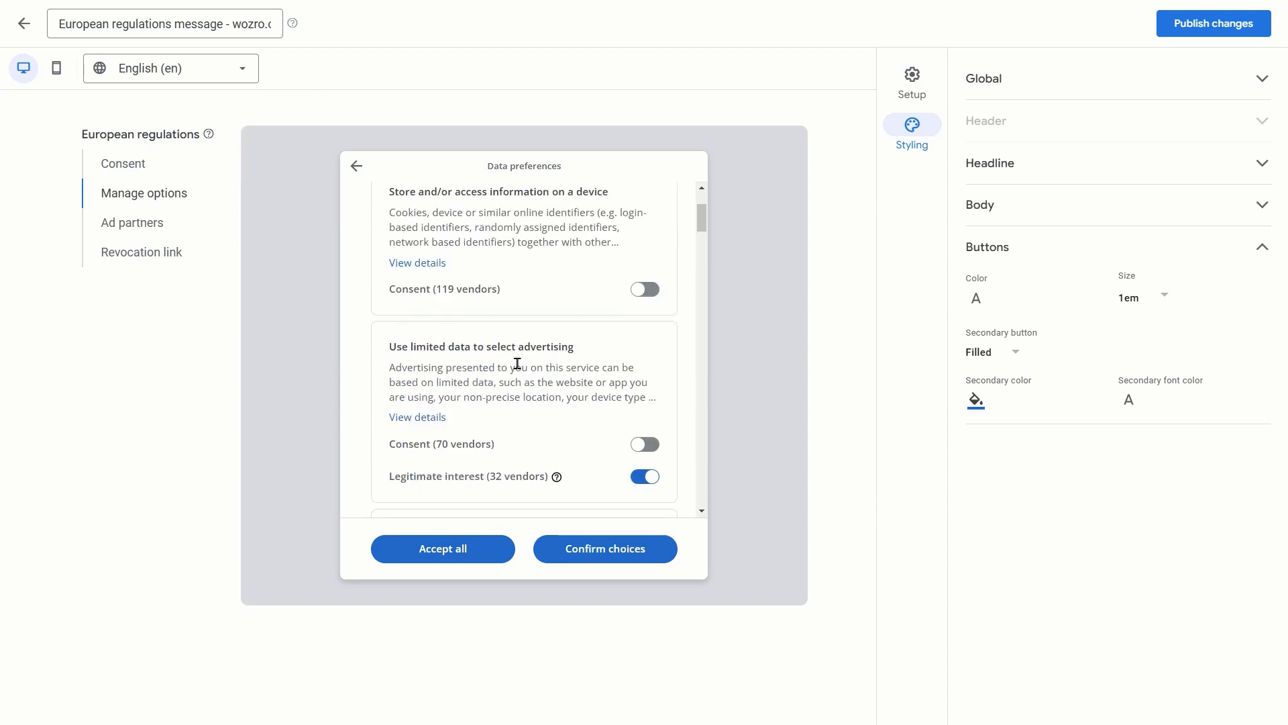
click(645, 276)
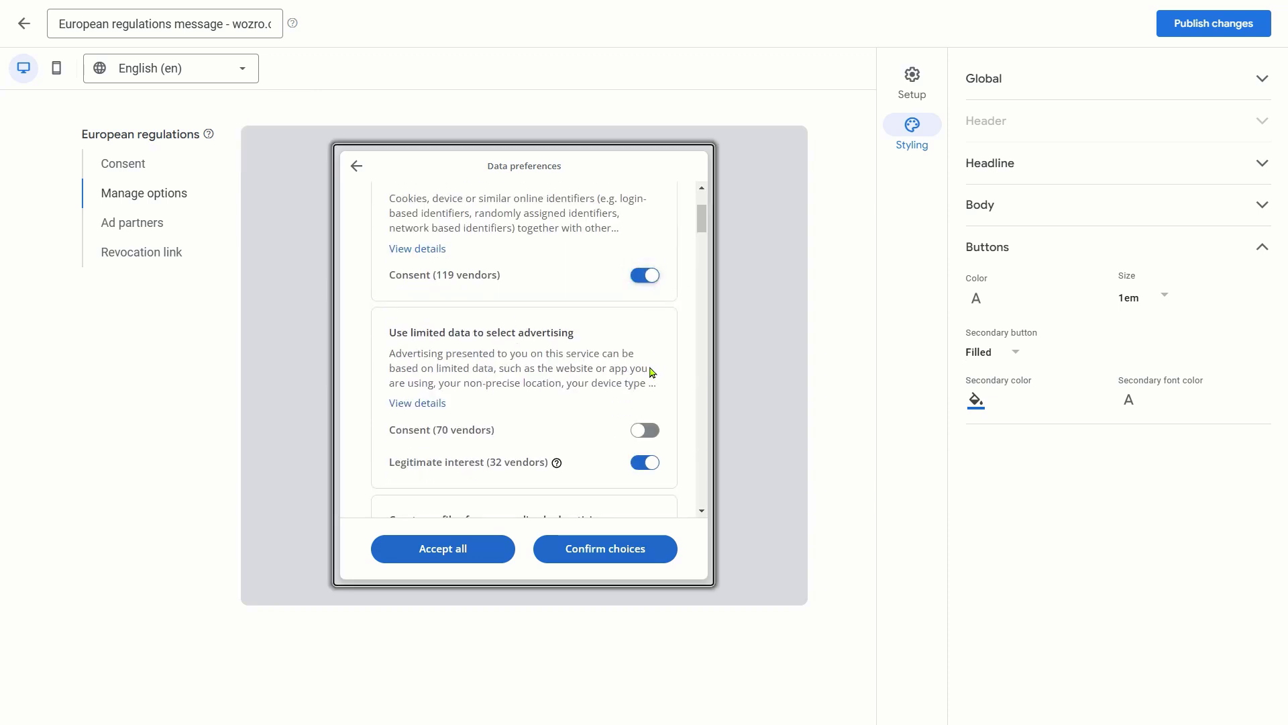
scroll(657, 435, down, 1)
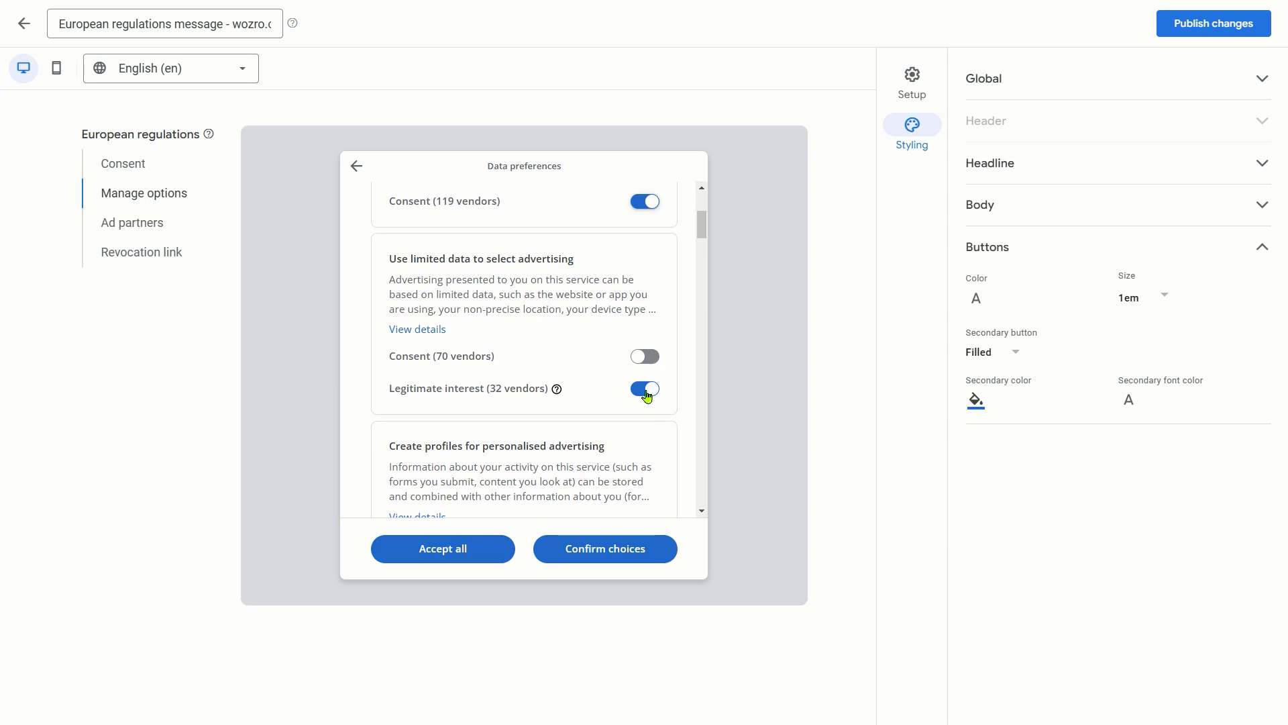
scroll(658, 411, down, 3)
scroll(659, 414, down, 1)
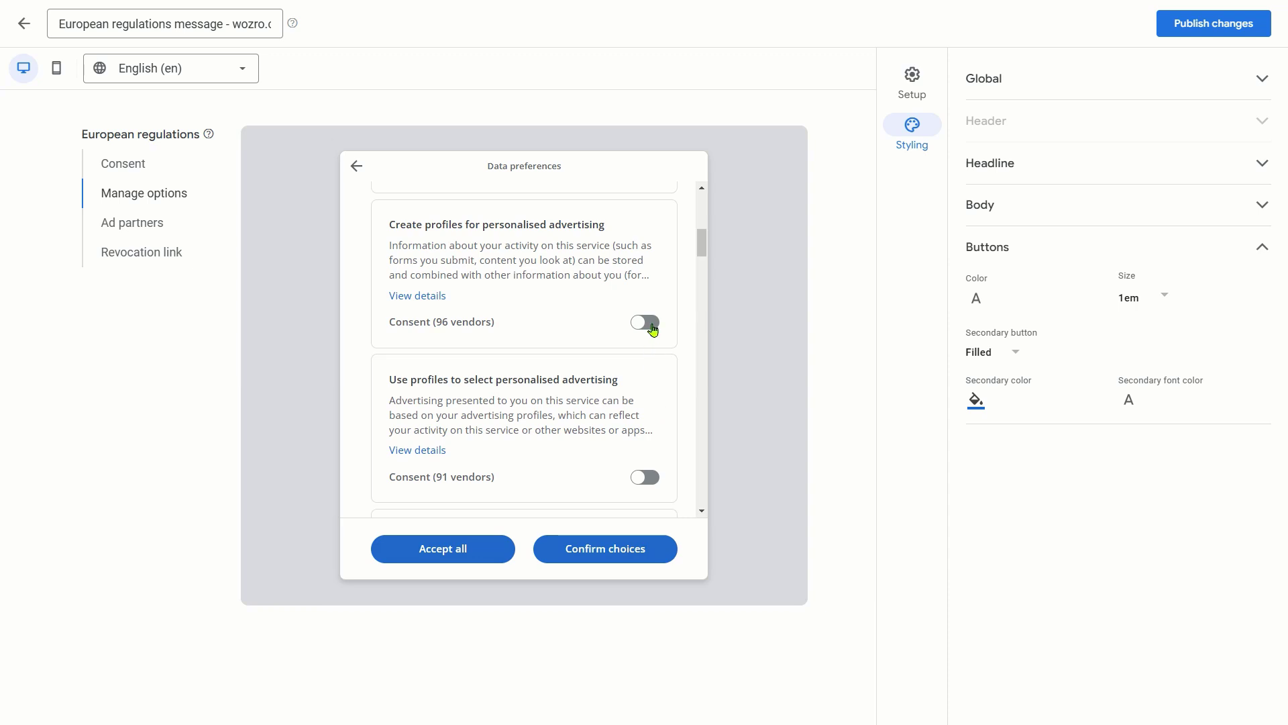
click(646, 323)
scroll(656, 405, down, 2)
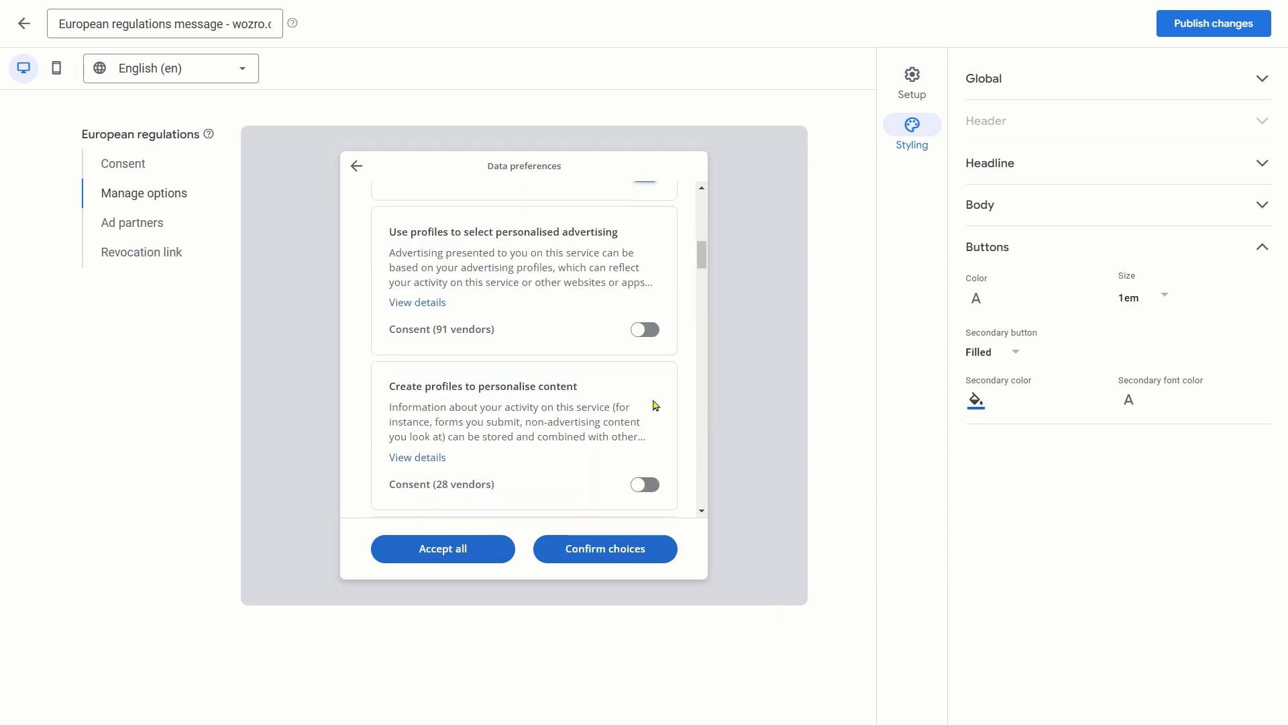
click(645, 329)
click(645, 330)
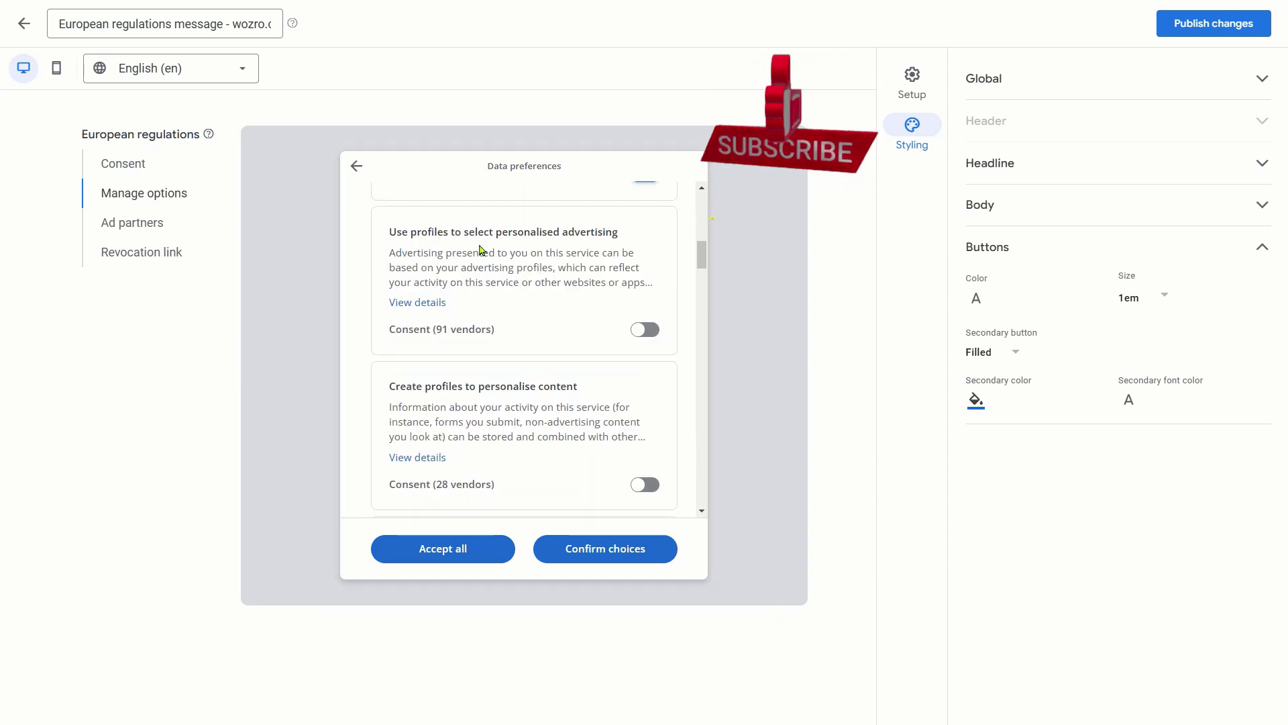
click(645, 330)
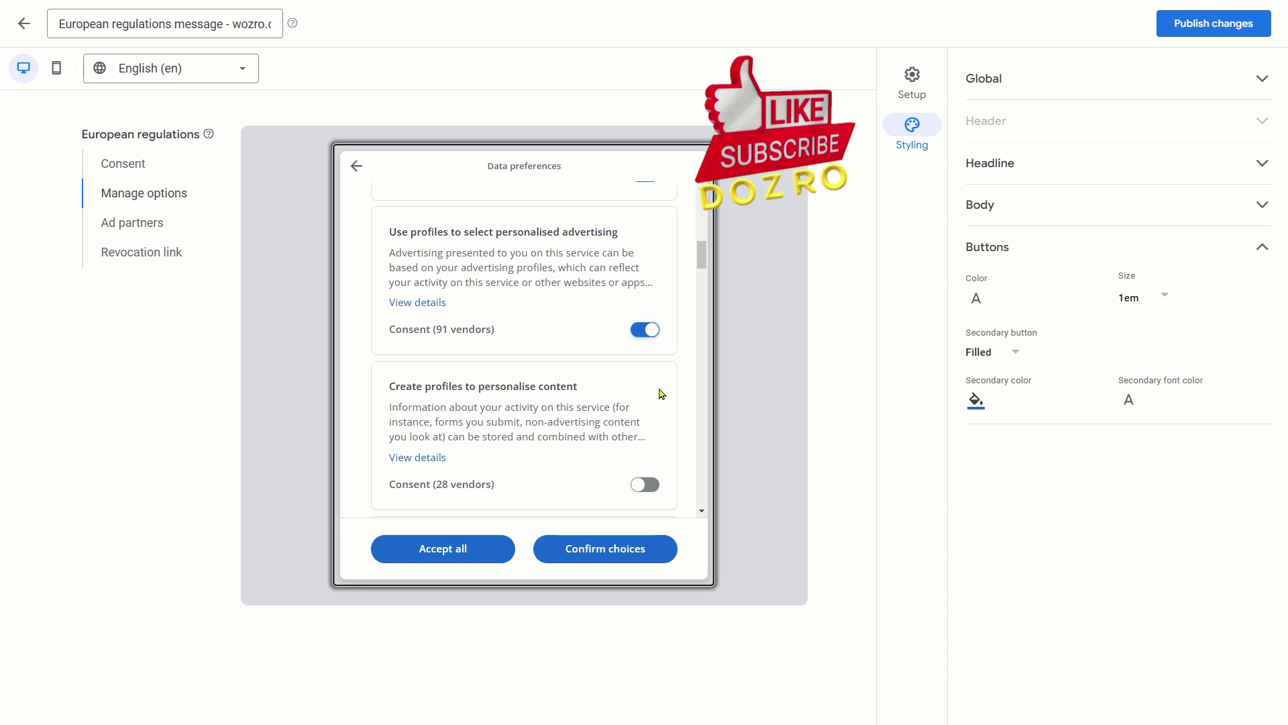
scroll(662, 394, down, 2)
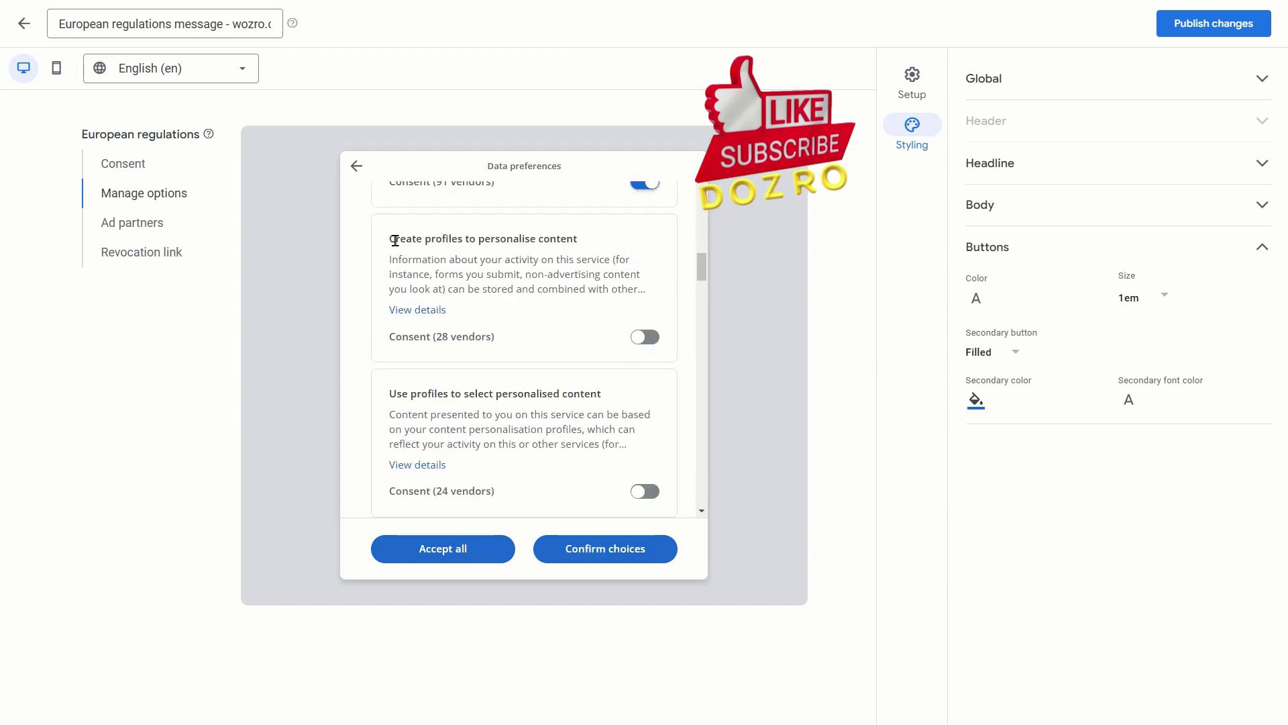
Switch on consent for content profiles, personalised content, and ad and content performance measurement
drag(390, 240, 601, 243)
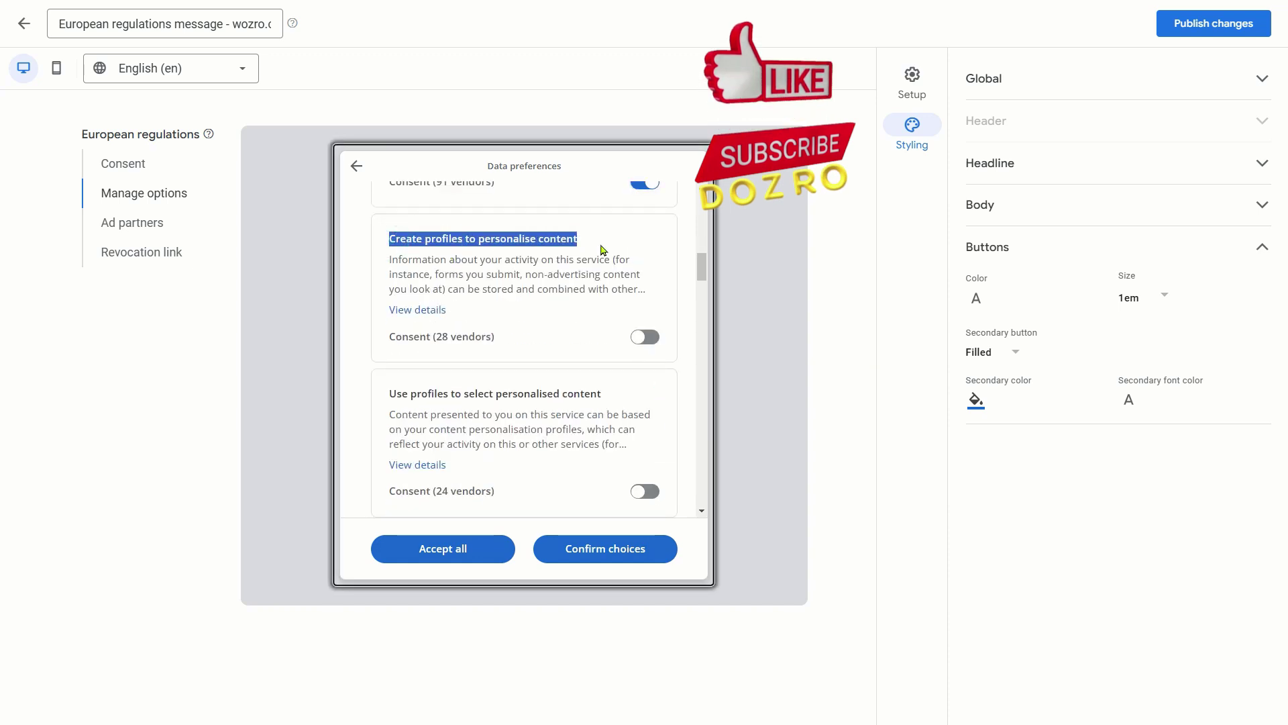
click(655, 343)
scroll(664, 405, down, 2)
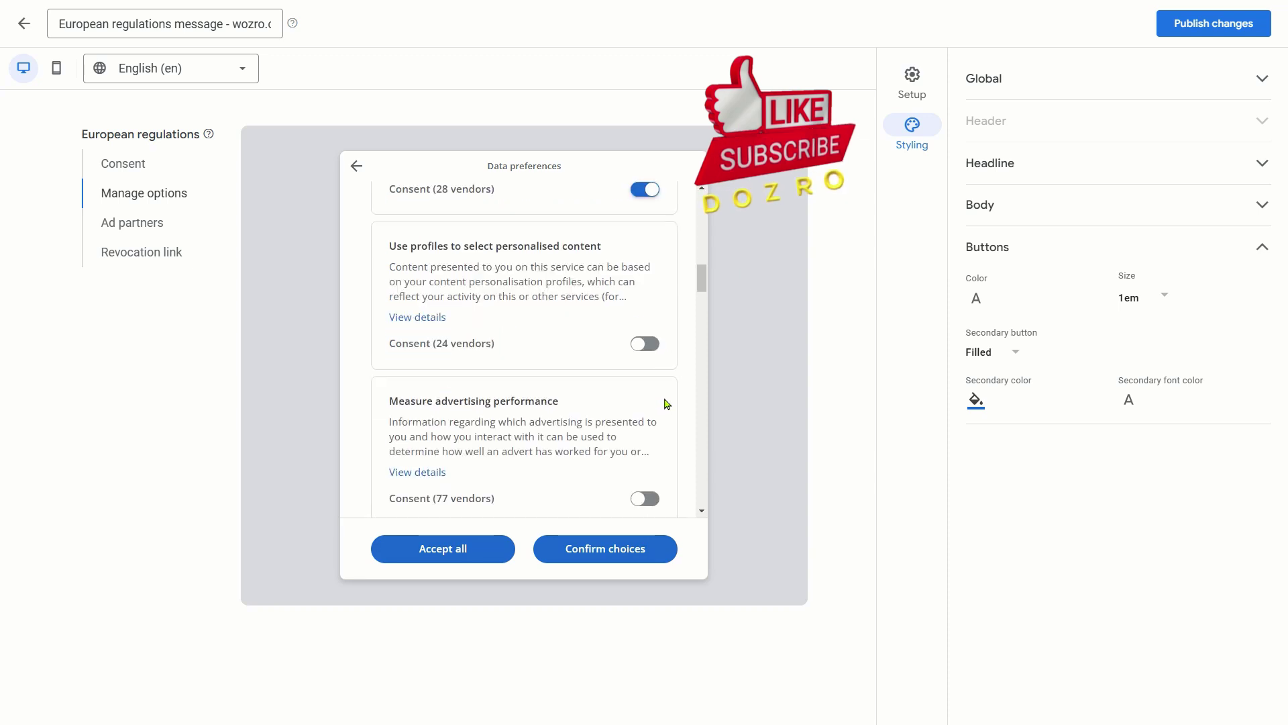
click(652, 350)
scroll(653, 350, down, 2)
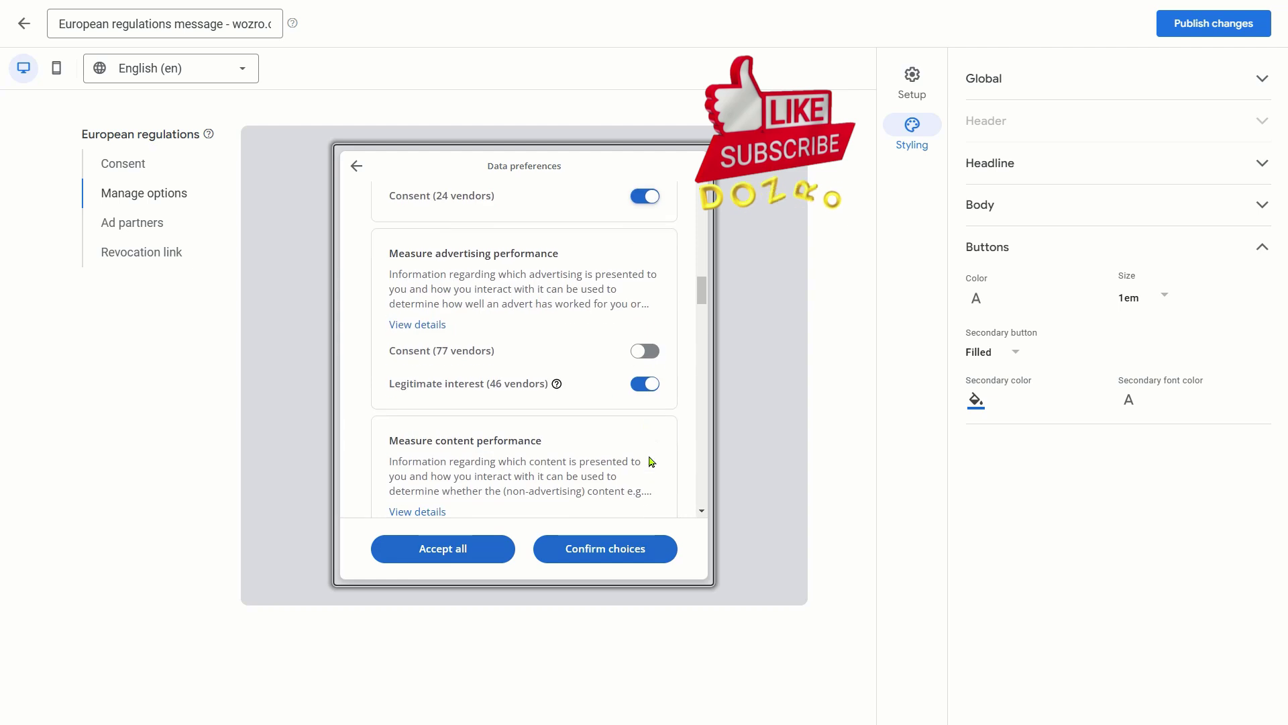
click(650, 350)
scroll(666, 438, down, 2)
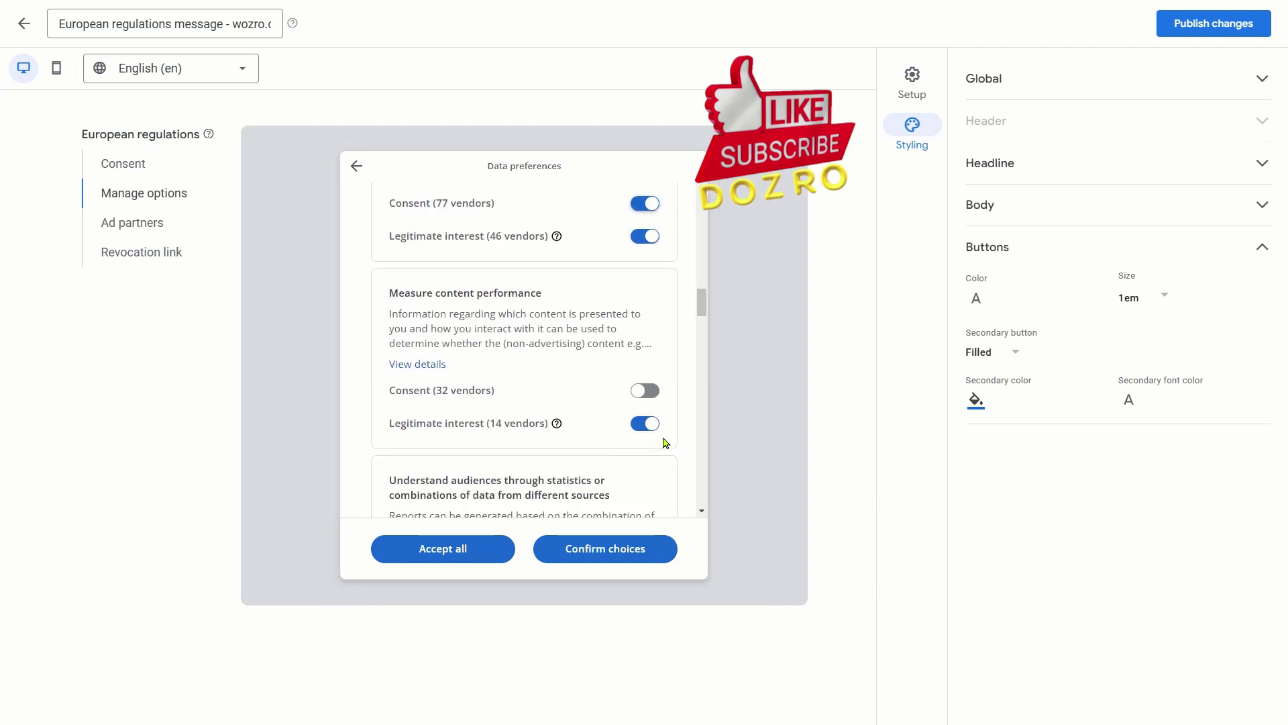
scroll(665, 441, down, 3)
scroll(666, 439, up, 3)
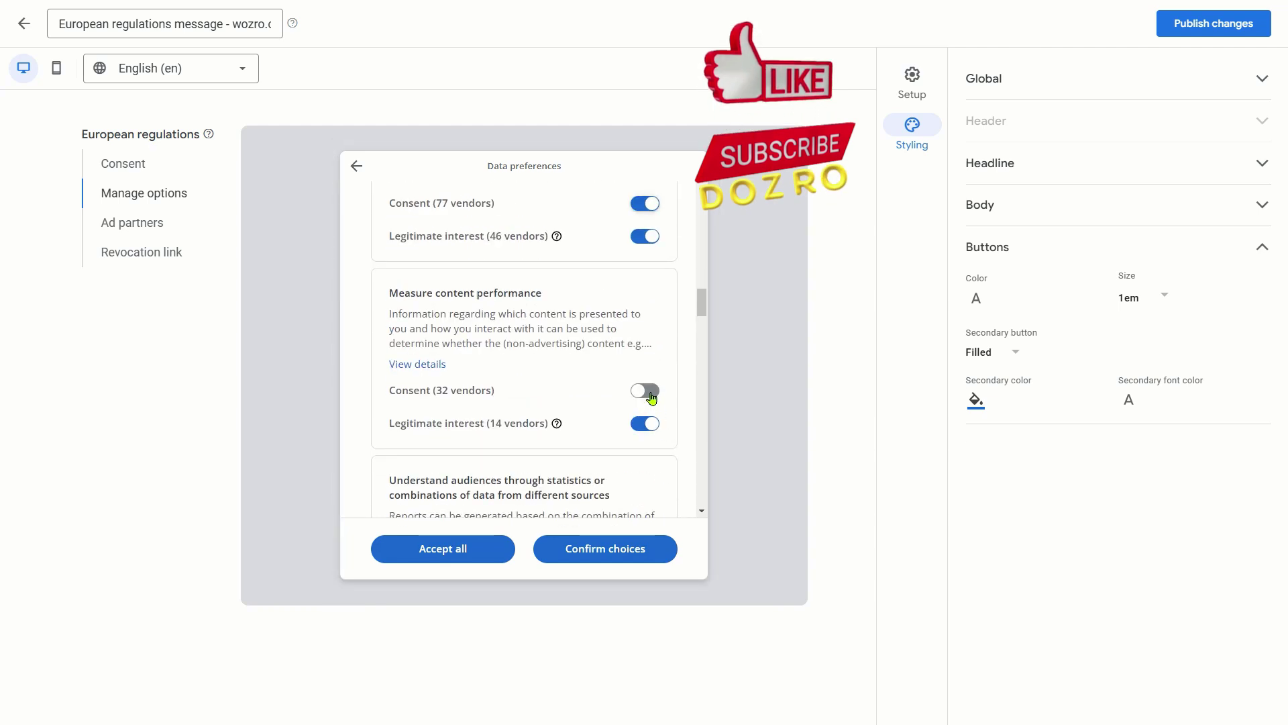
drag(388, 293, 541, 293)
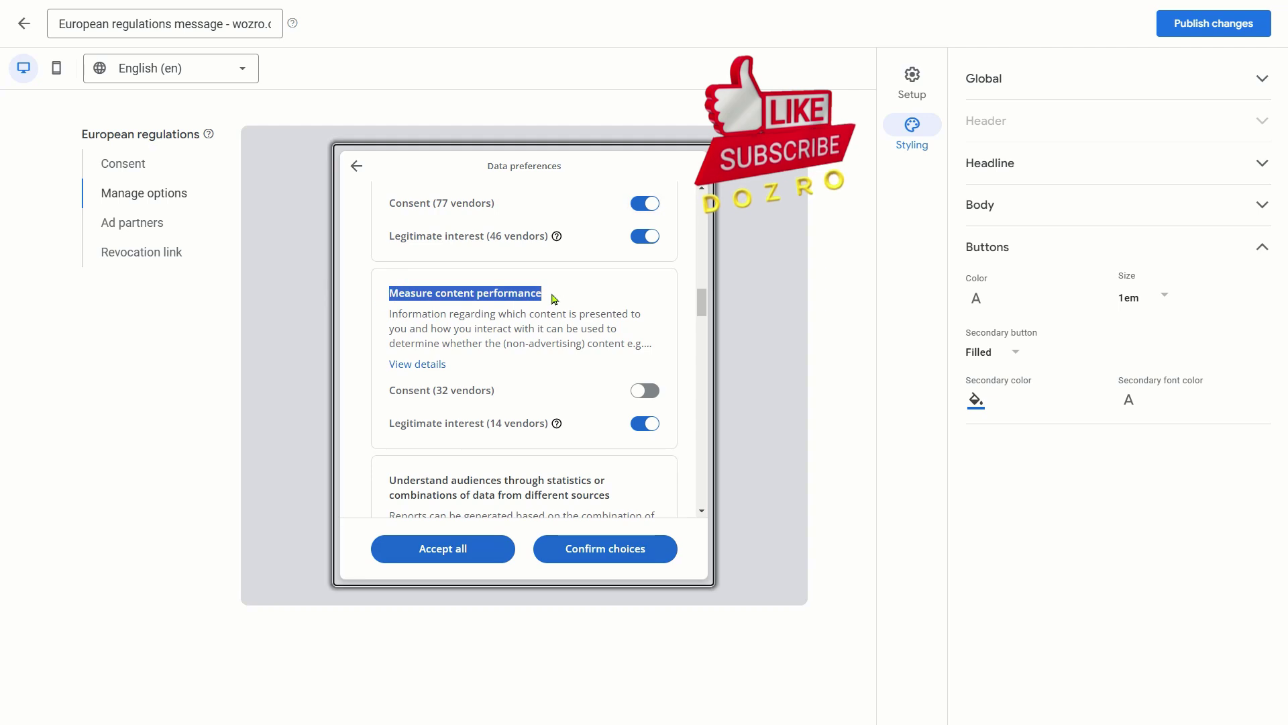
click(645, 391)
Switch on consent for audience insights, service development, precise geolocation and both site-level purposes
scroll(675, 435, down, 3)
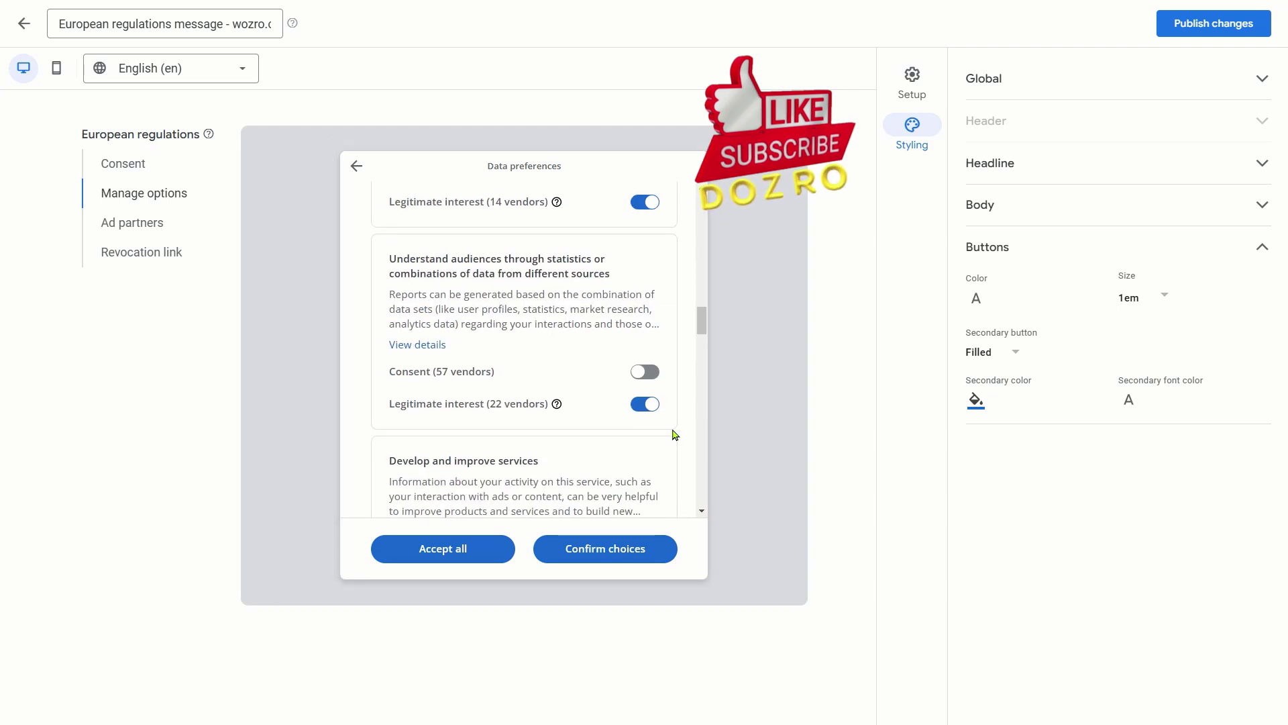
click(651, 377)
scroll(671, 429, down, 3)
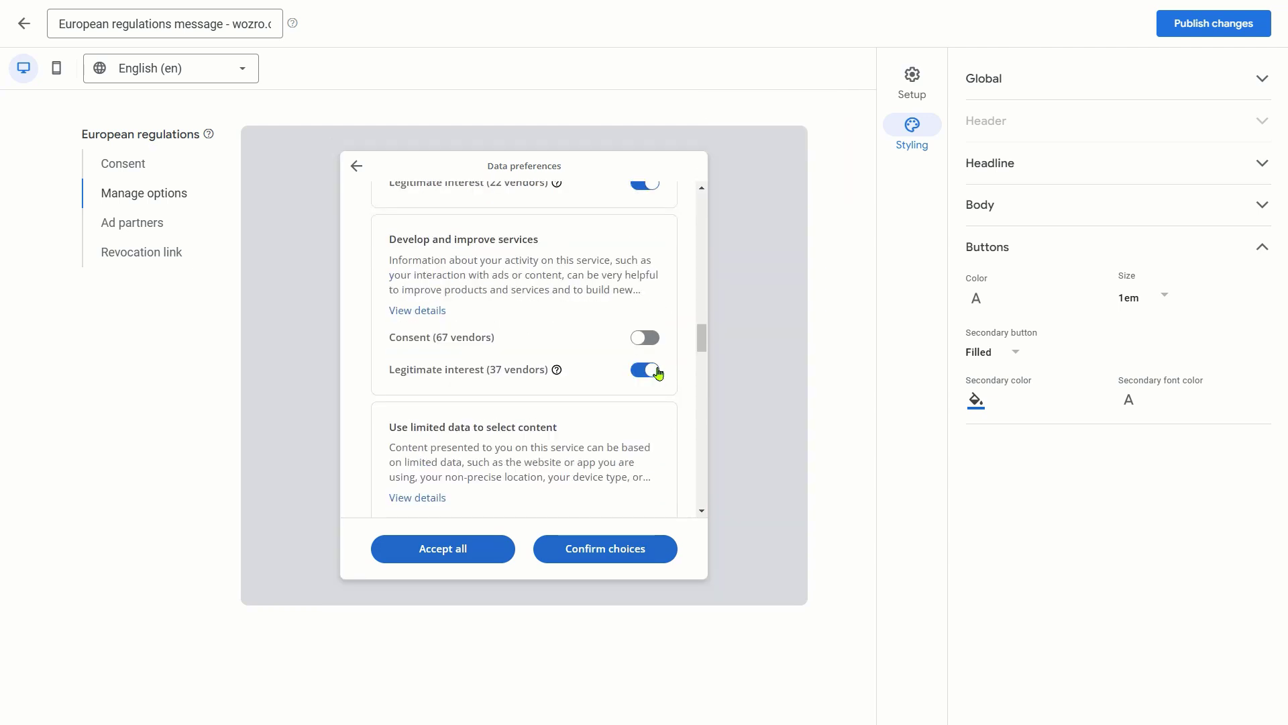
click(647, 337)
scroll(674, 419, down, 3)
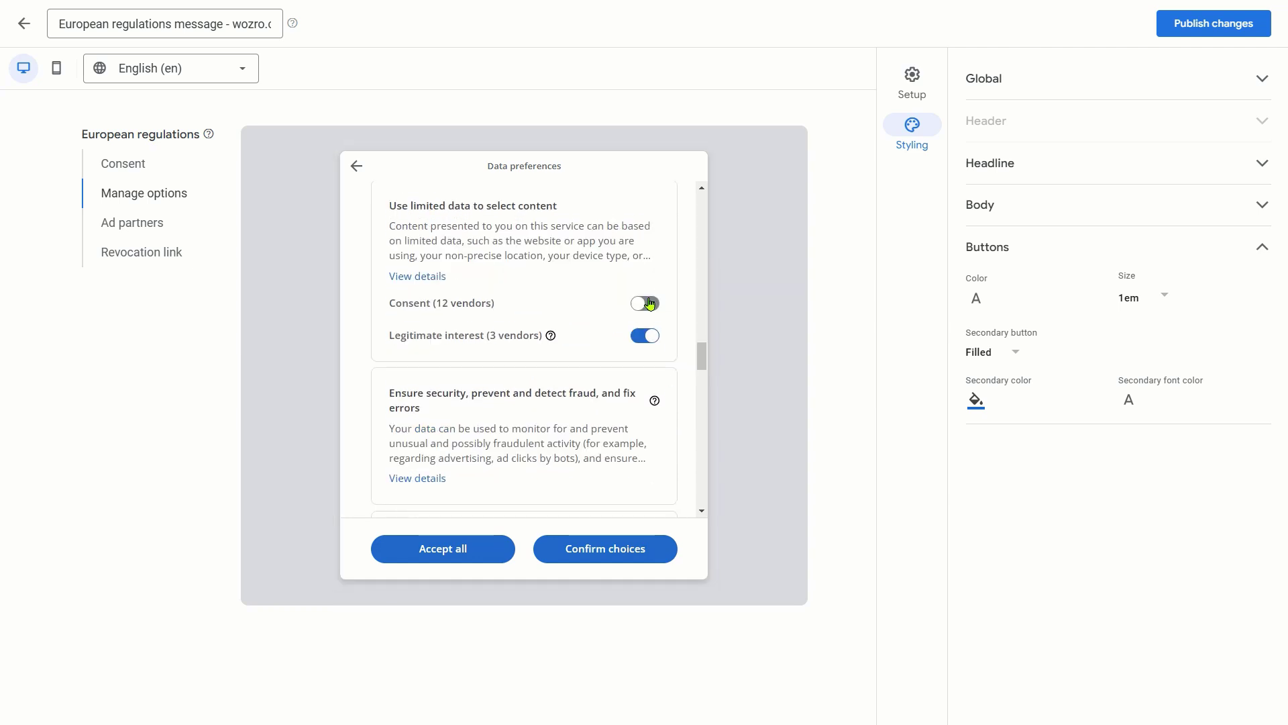
scroll(678, 437, down, 9)
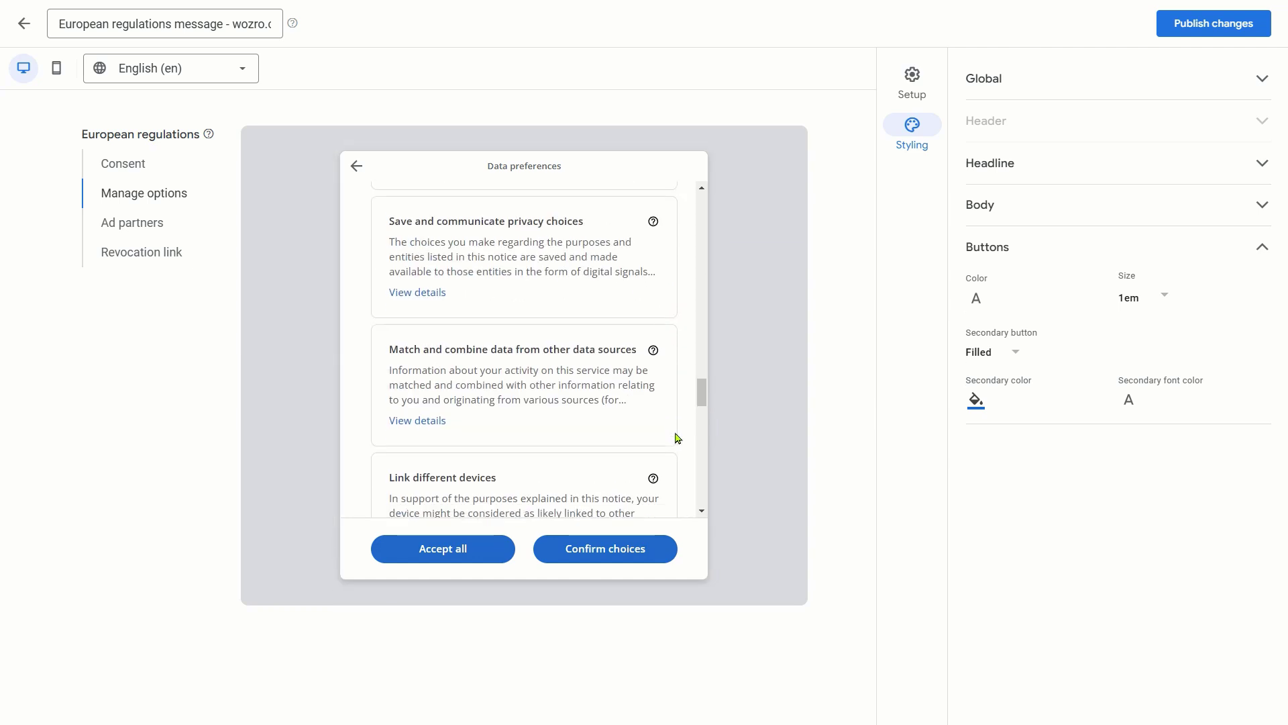
scroll(676, 438, down, 5)
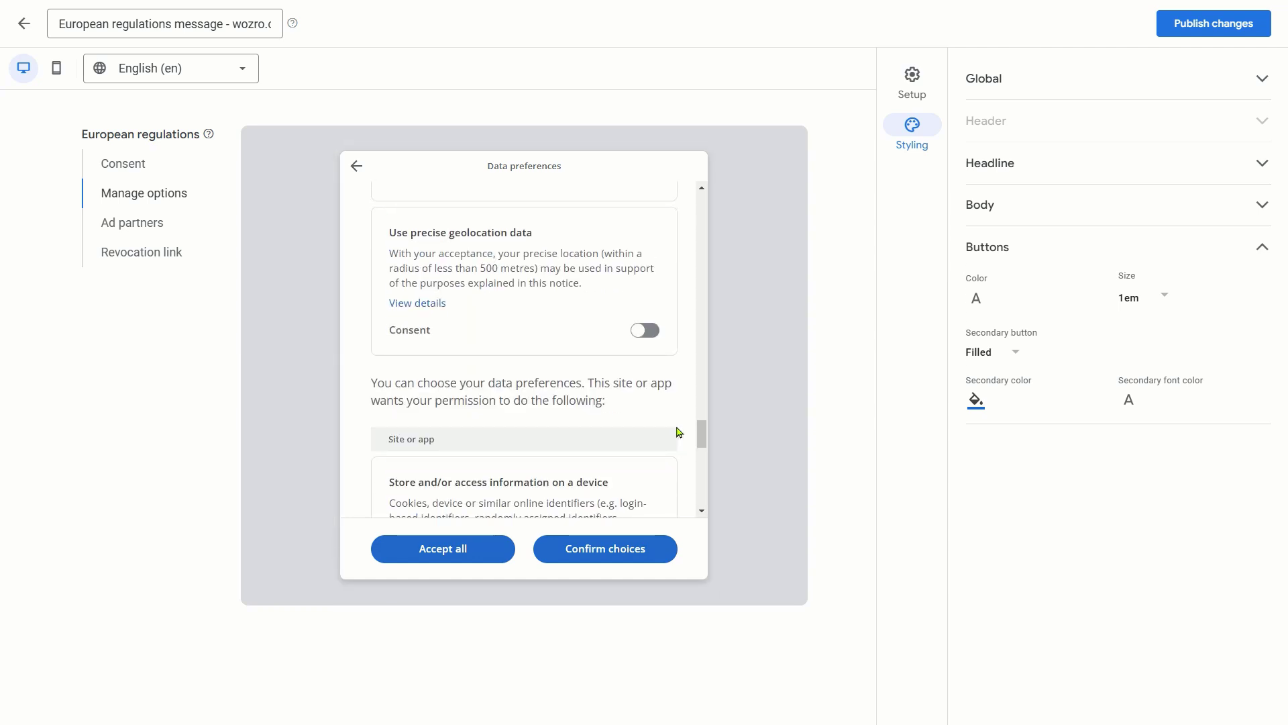
click(655, 336)
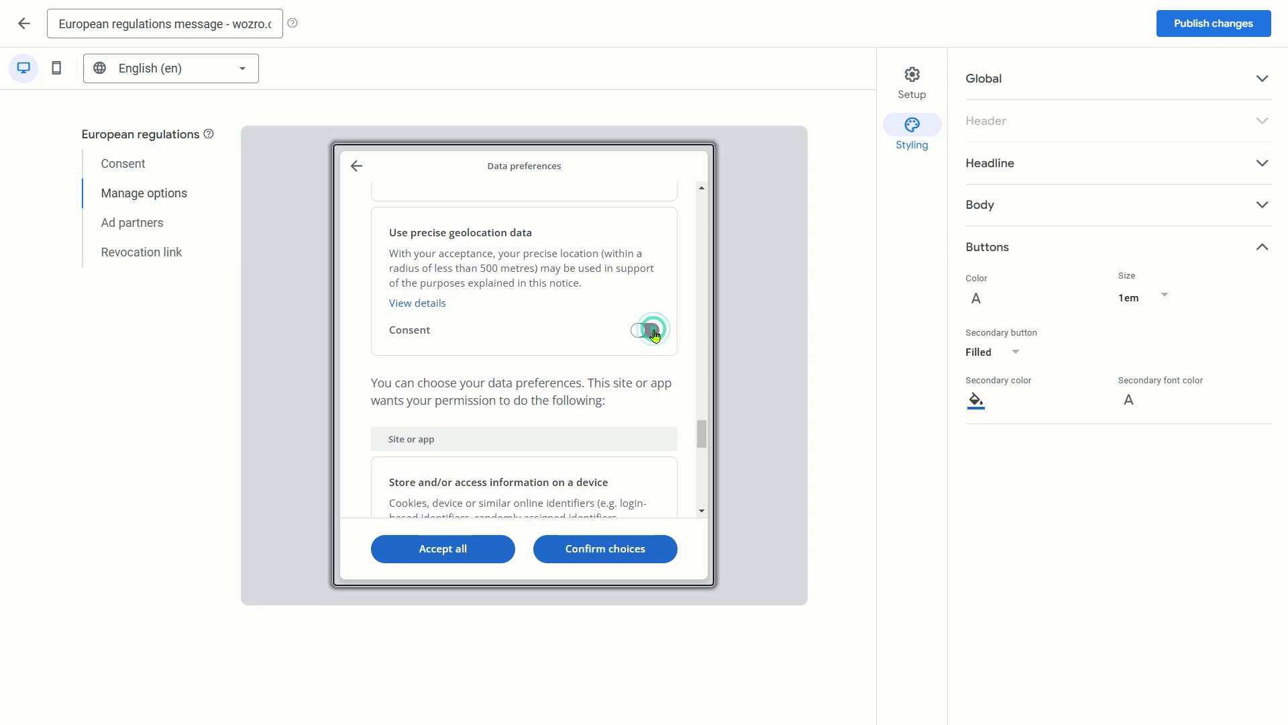
scroll(673, 411, down, 3)
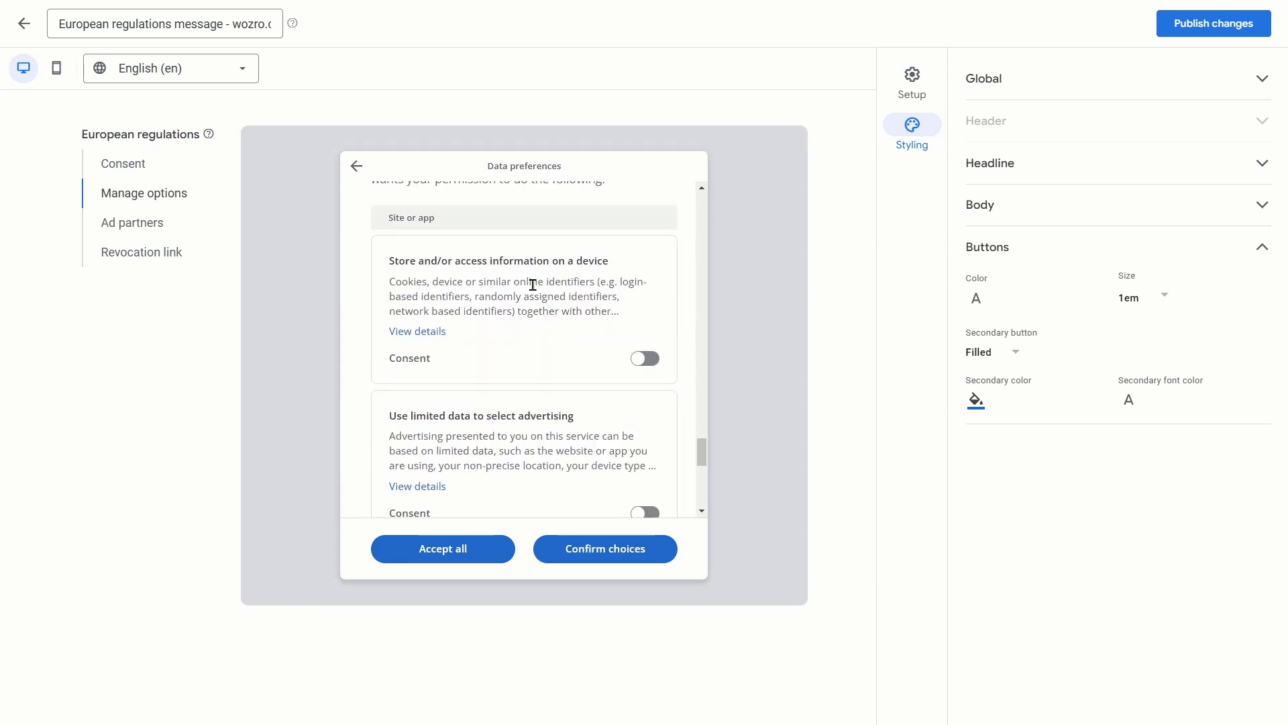
click(650, 361)
scroll(661, 430, down, 3)
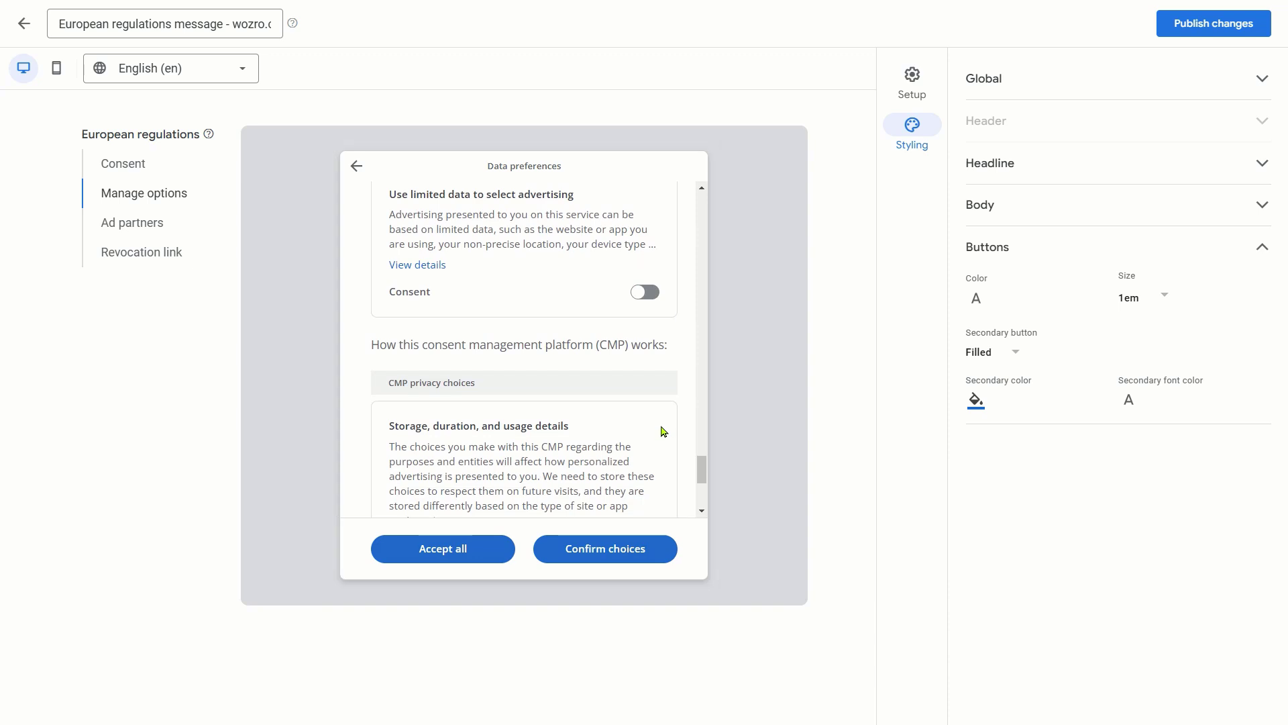
scroll(662, 417, up, 1)
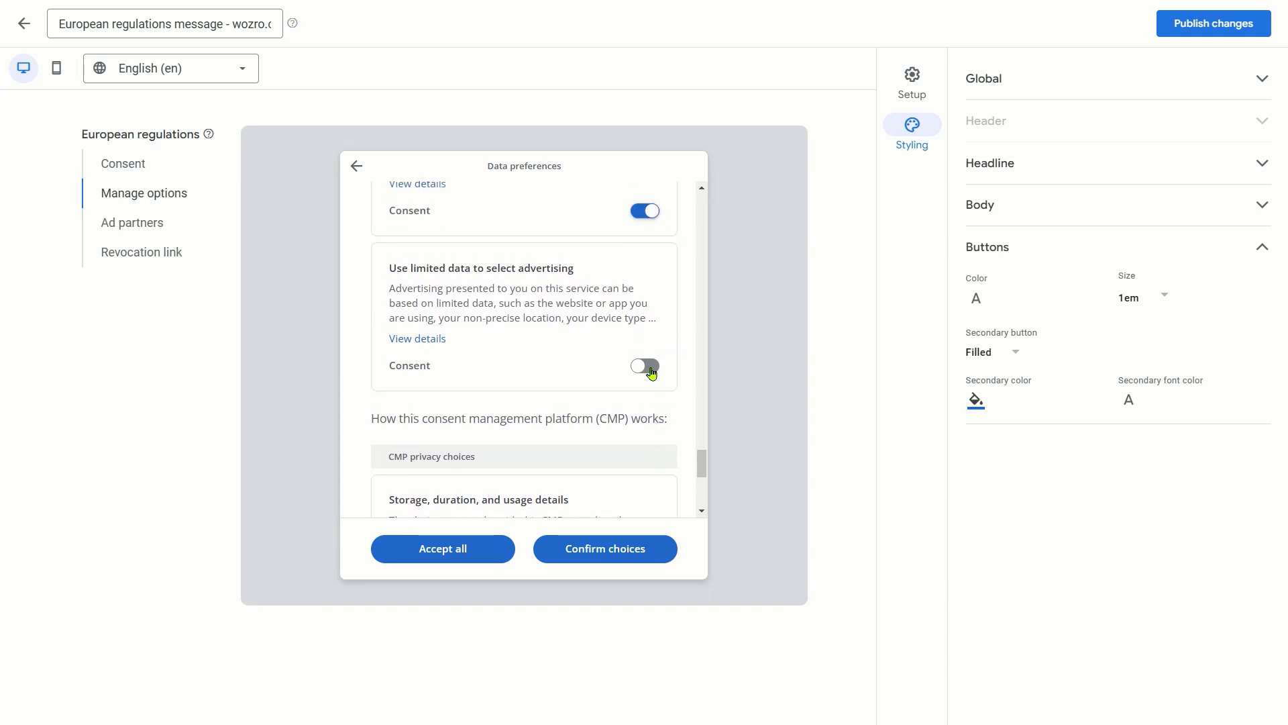
click(651, 369)
scroll(662, 425, down, 2)
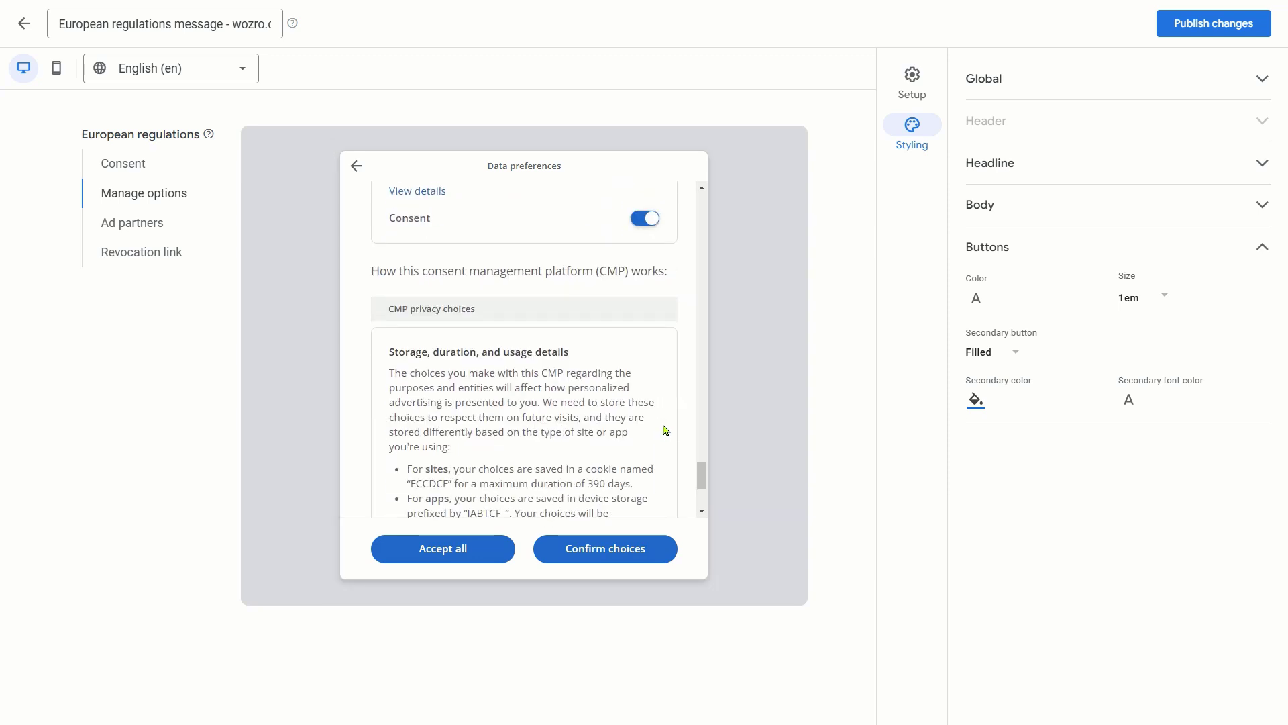
scroll(663, 427, down, 1)
scroll(666, 430, down, 2)
scroll(664, 430, up, 5)
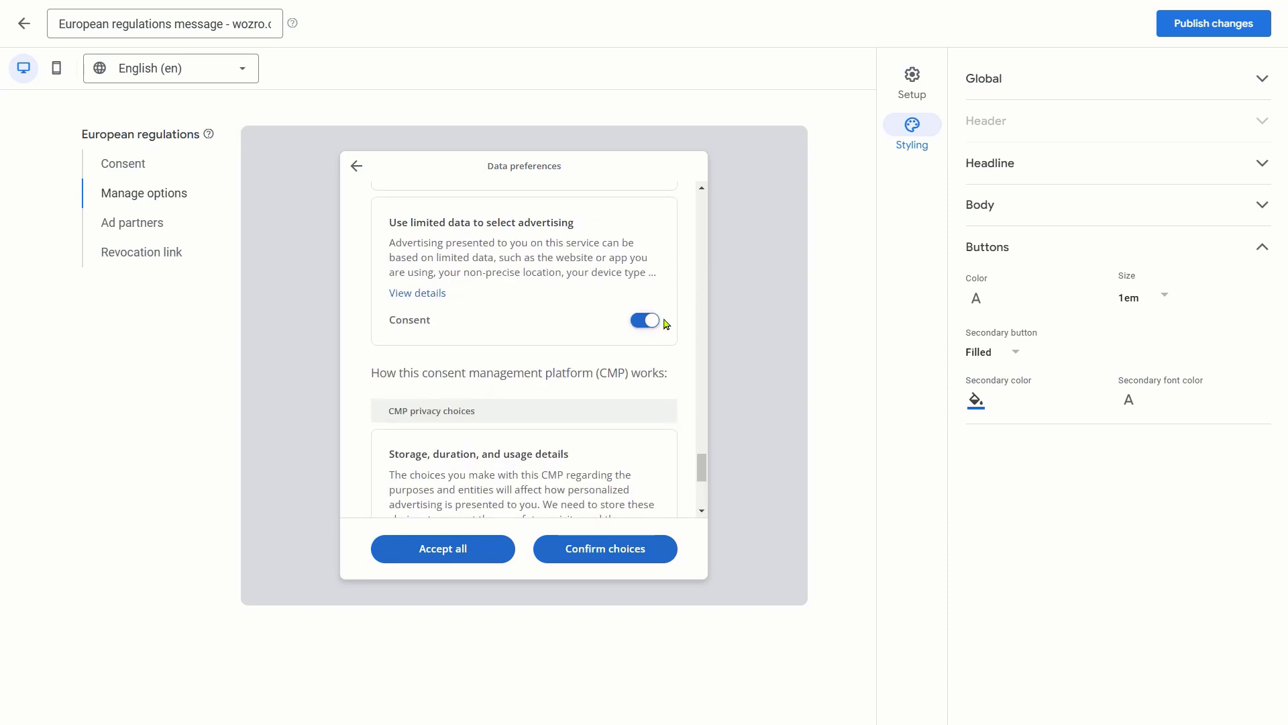
drag(702, 469, 702, 209)
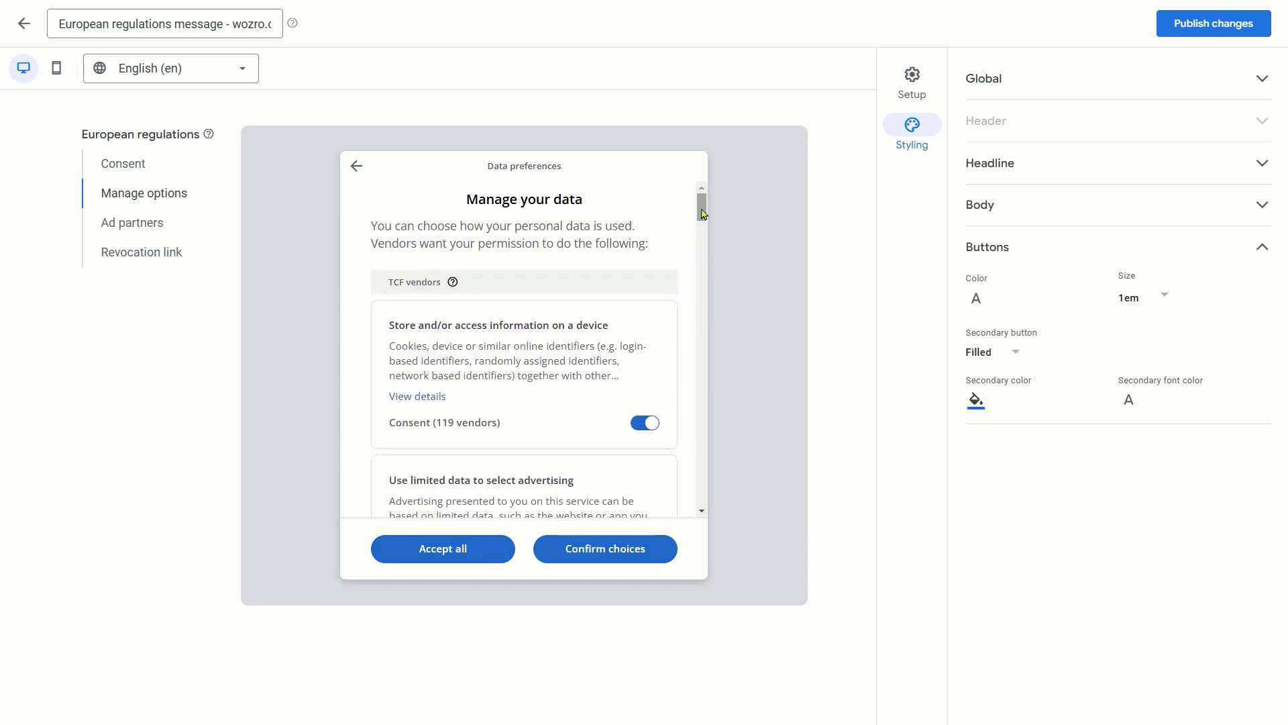
Give consent to Exponential Interactive, Roq.ad GmbH and AdMaxim Limited, then preview the Revocation link
click(148, 230)
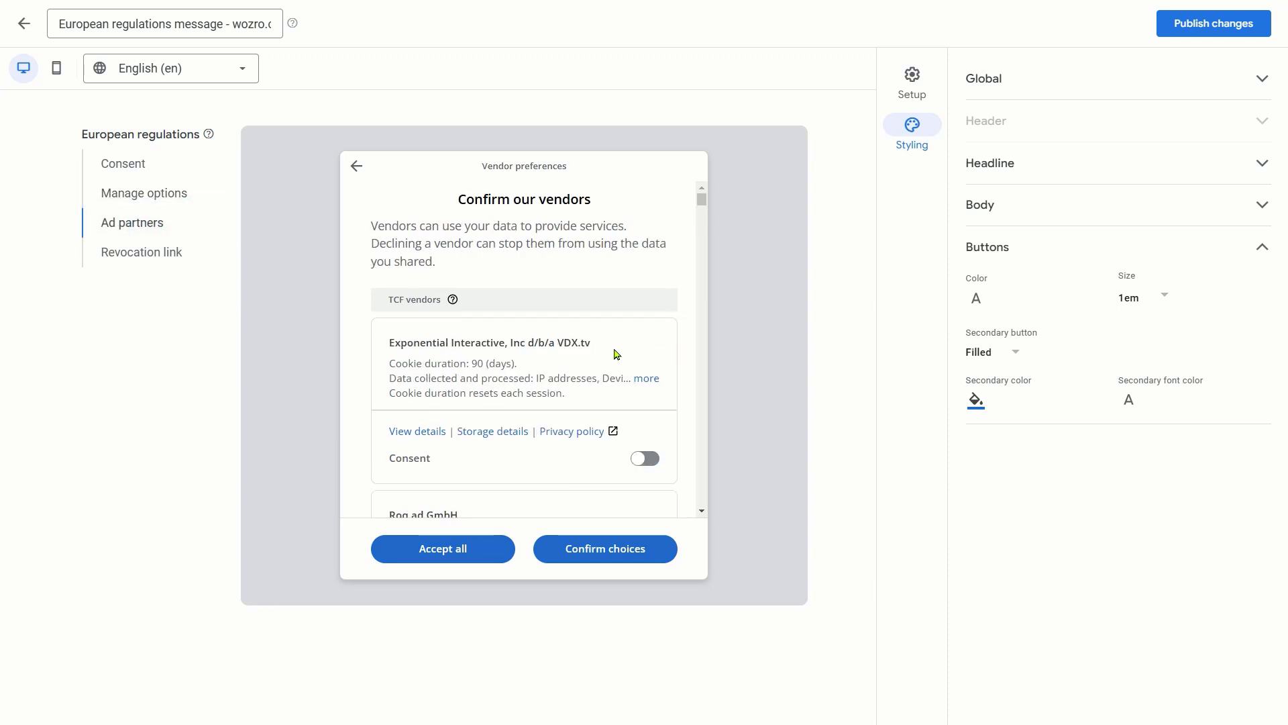
scroll(657, 441, down, 1)
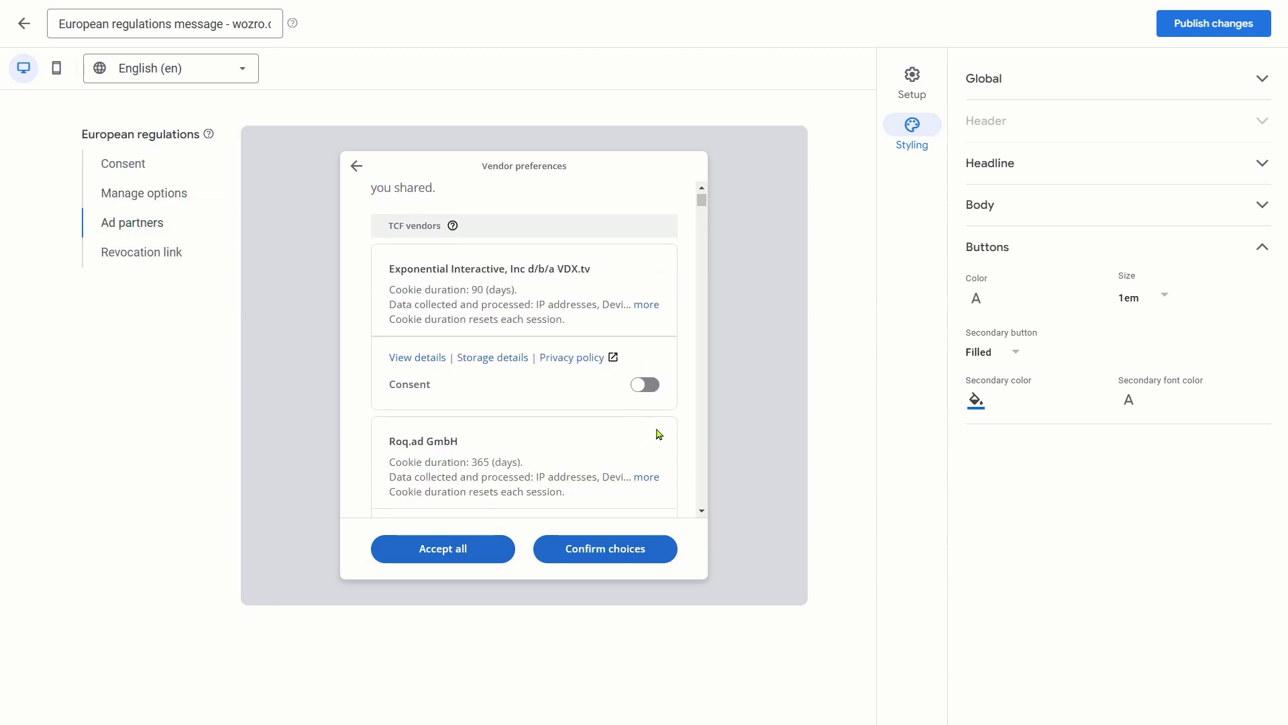
click(656, 388)
scroll(671, 427, down, 3)
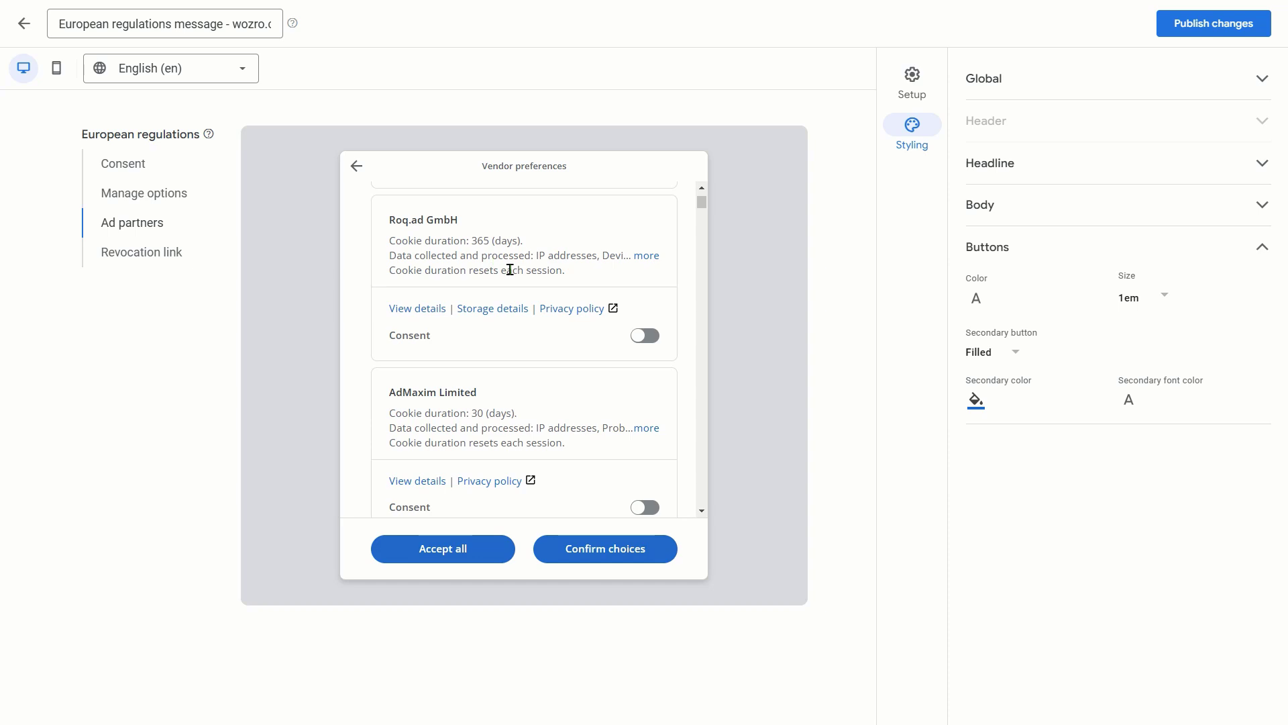
click(647, 336)
scroll(670, 376, down, 2)
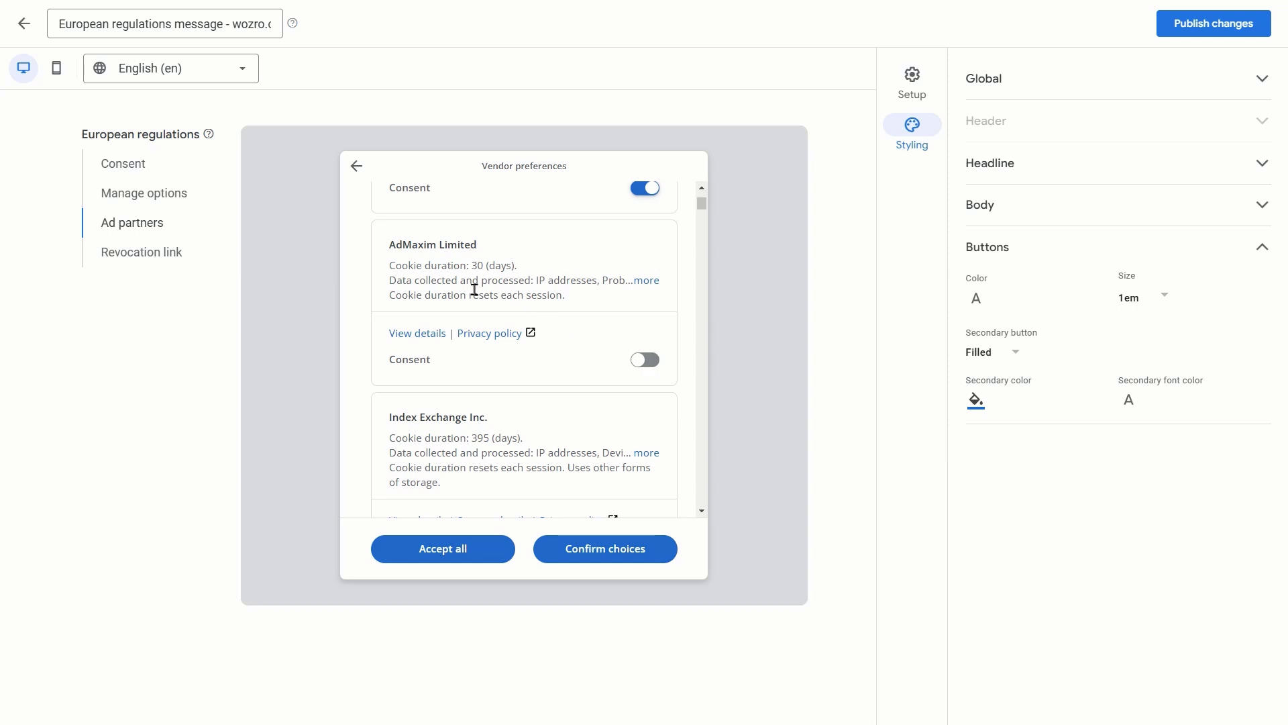
click(645, 361)
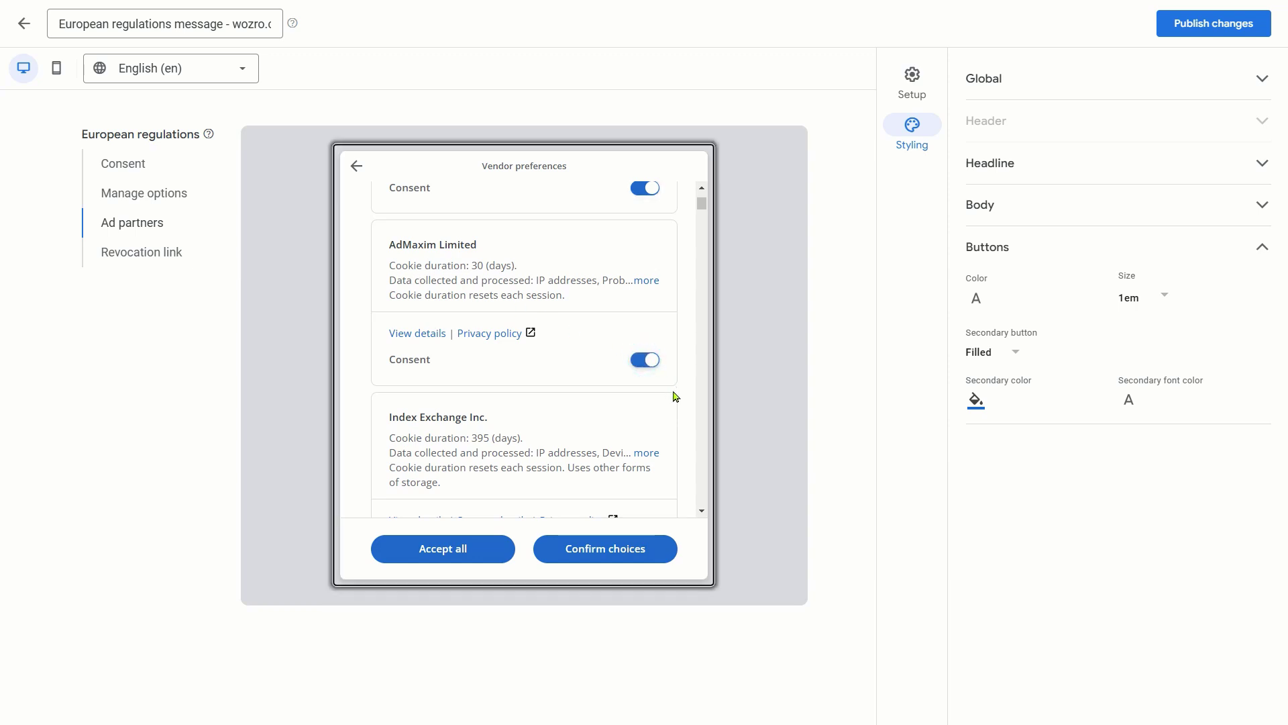
scroll(673, 398, down, 2)
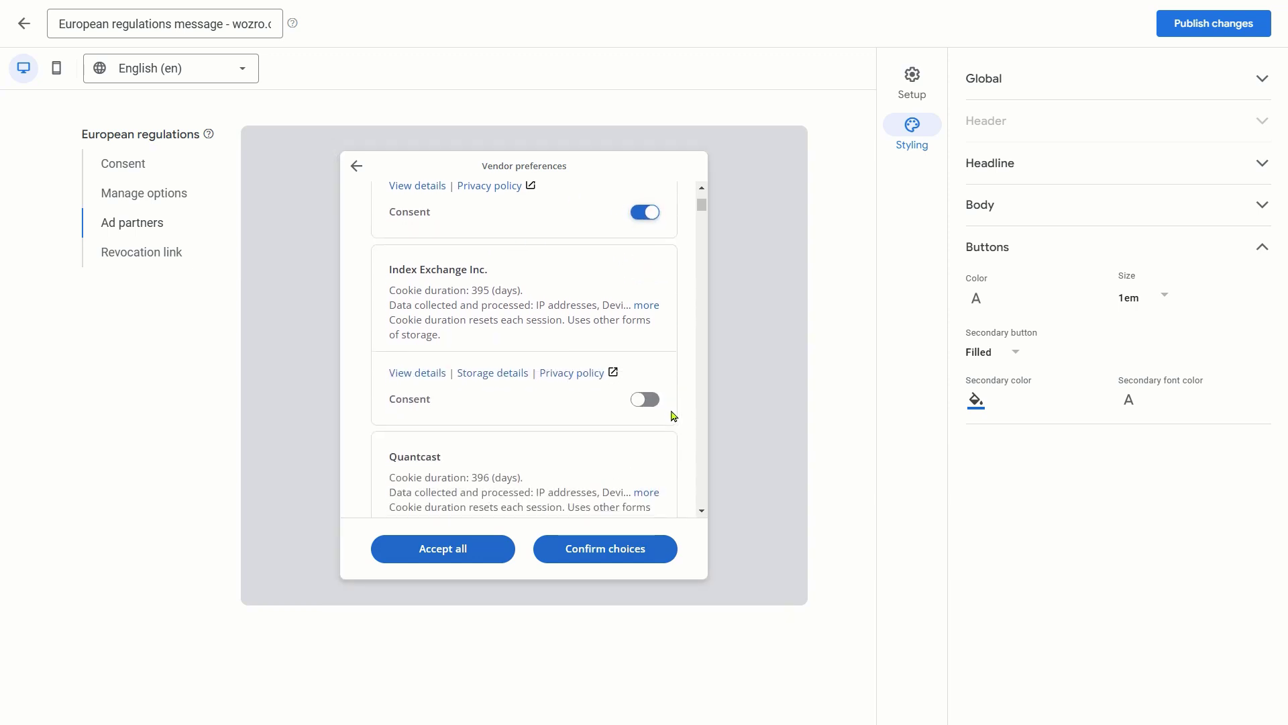
scroll(676, 419, down, 5)
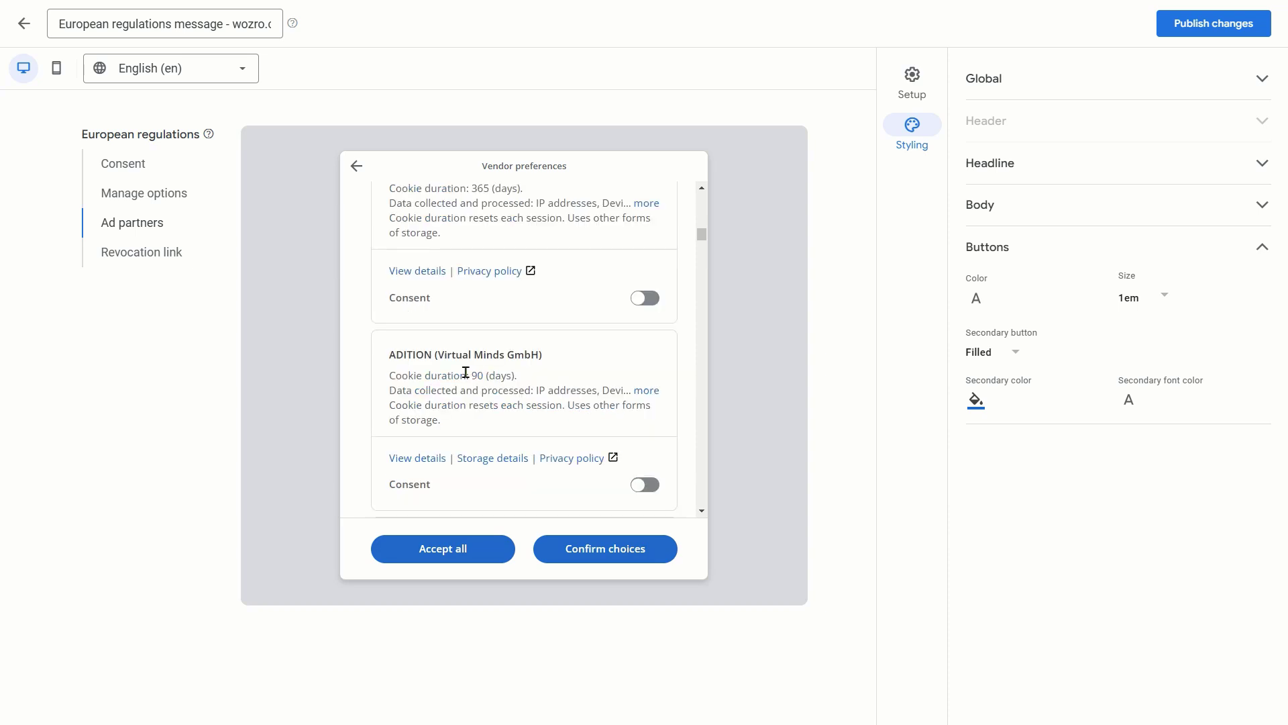
click(130, 254)
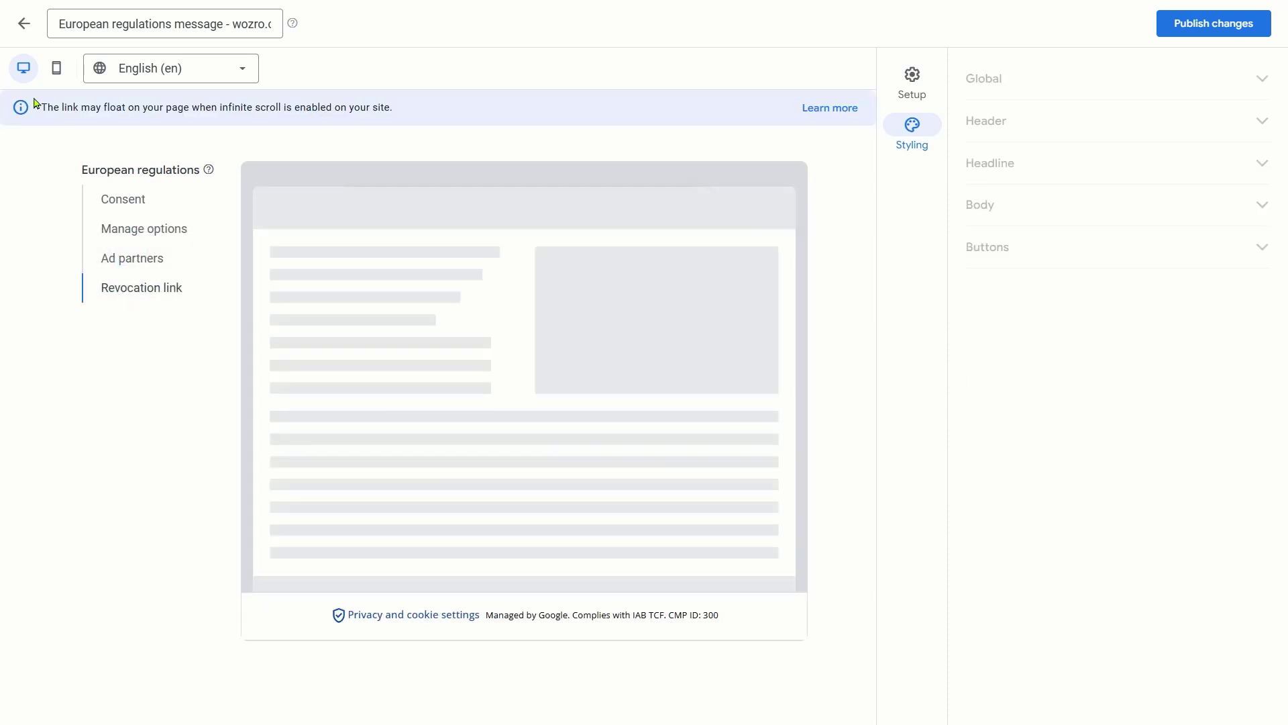
Select the info banner sentence, then return the preview to the Consent screen
drag(42, 107, 419, 118)
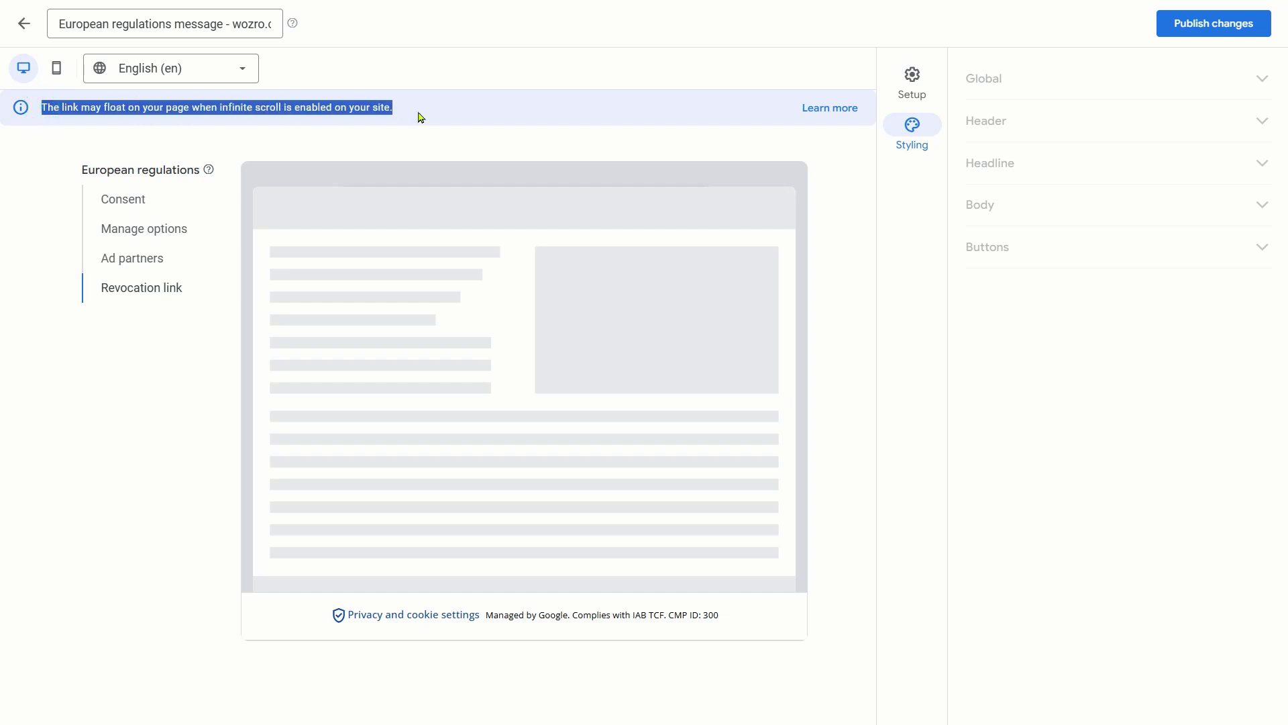
click(129, 201)
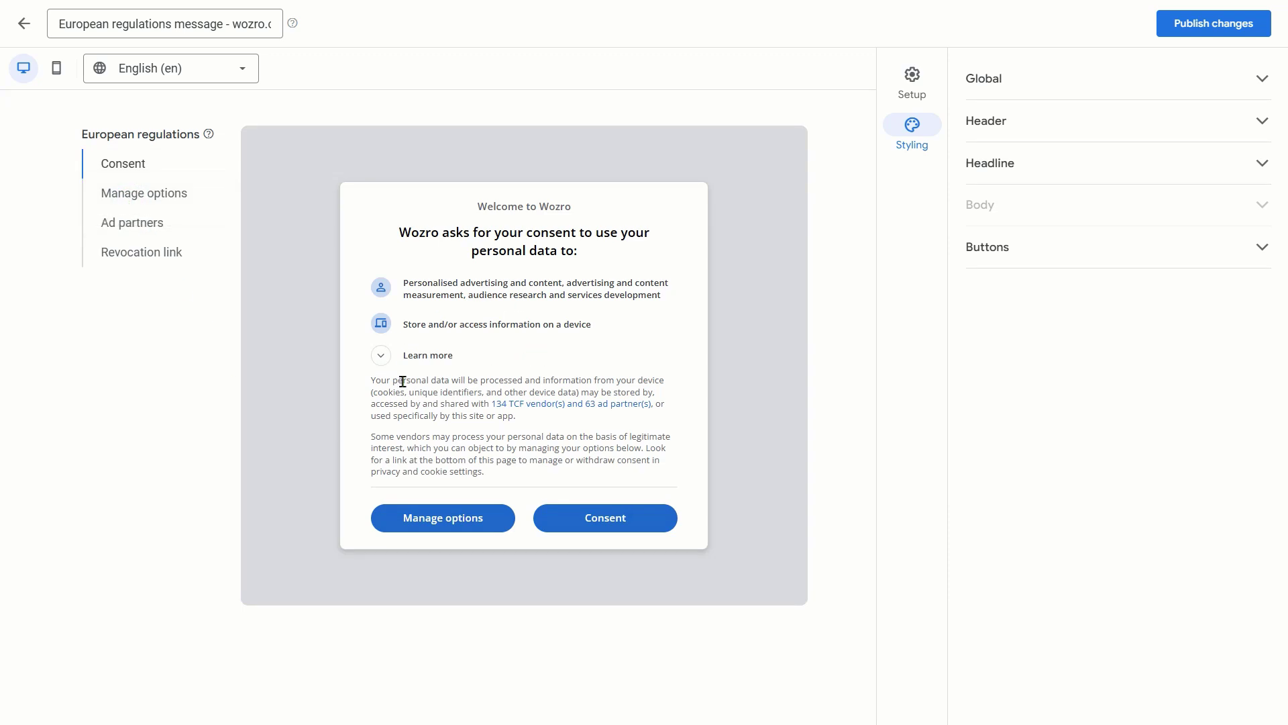
Publish the wozro.com message changes, then open the dozro.com EU user consent GDPR message
click(1228, 23)
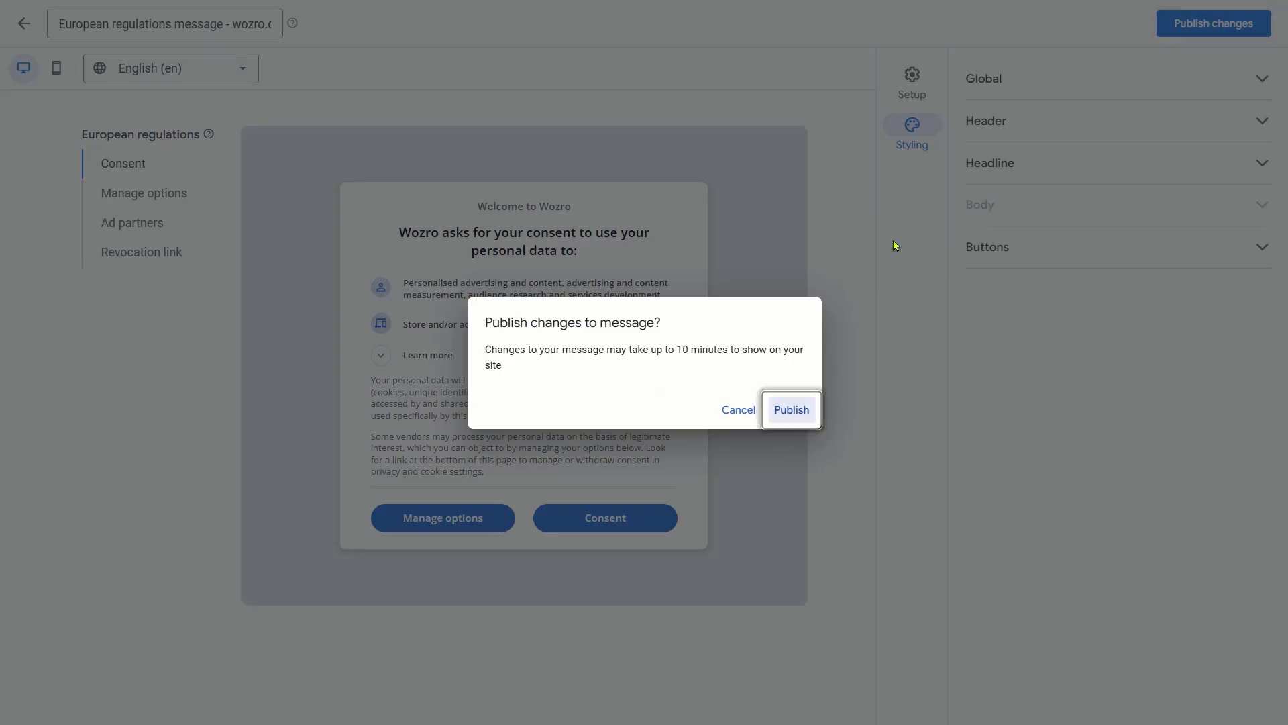
click(791, 408)
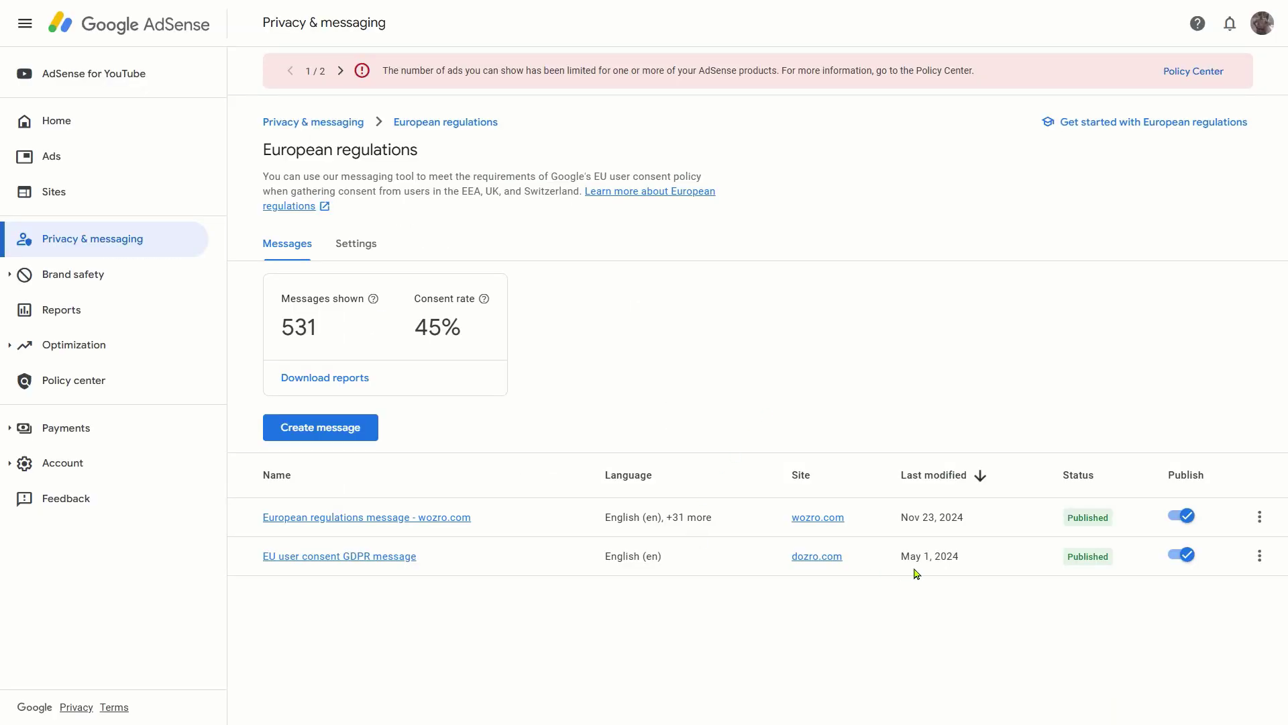
click(394, 557)
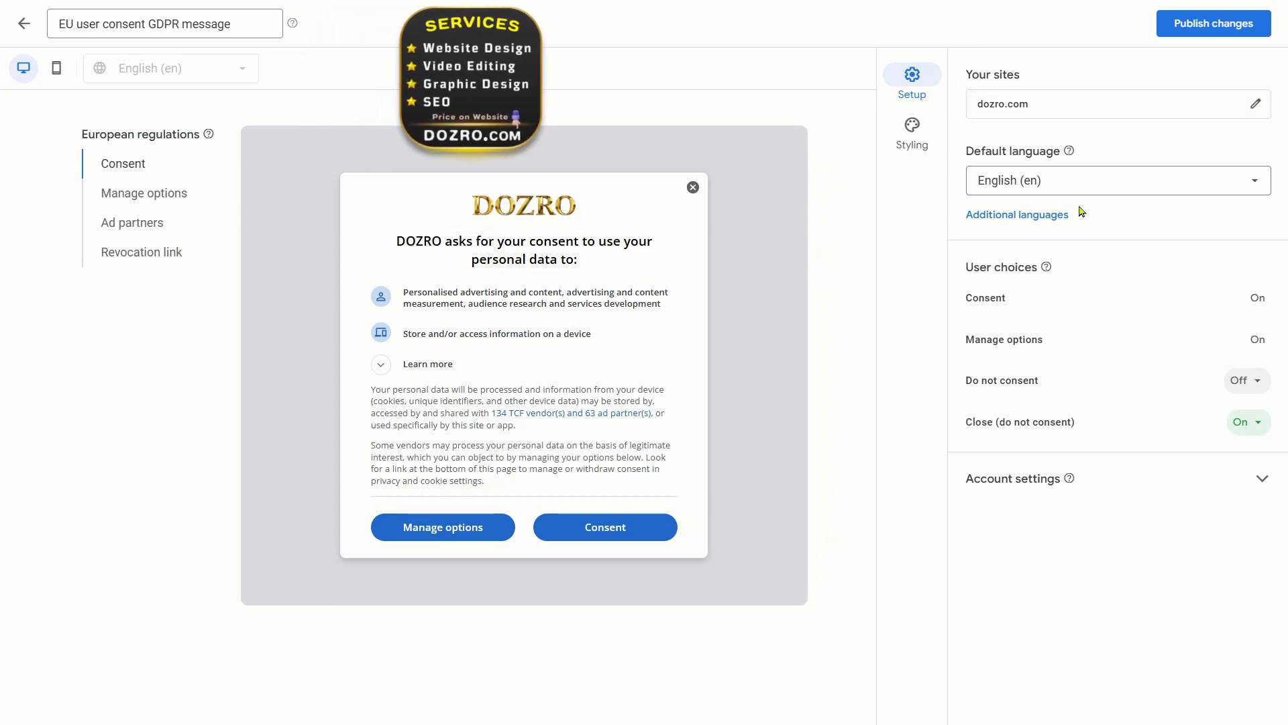
Add Bulgarian through Greek, 13 languages including English (en-GB), as additional message languages
click(1017, 214)
click(1257, 243)
click(987, 279)
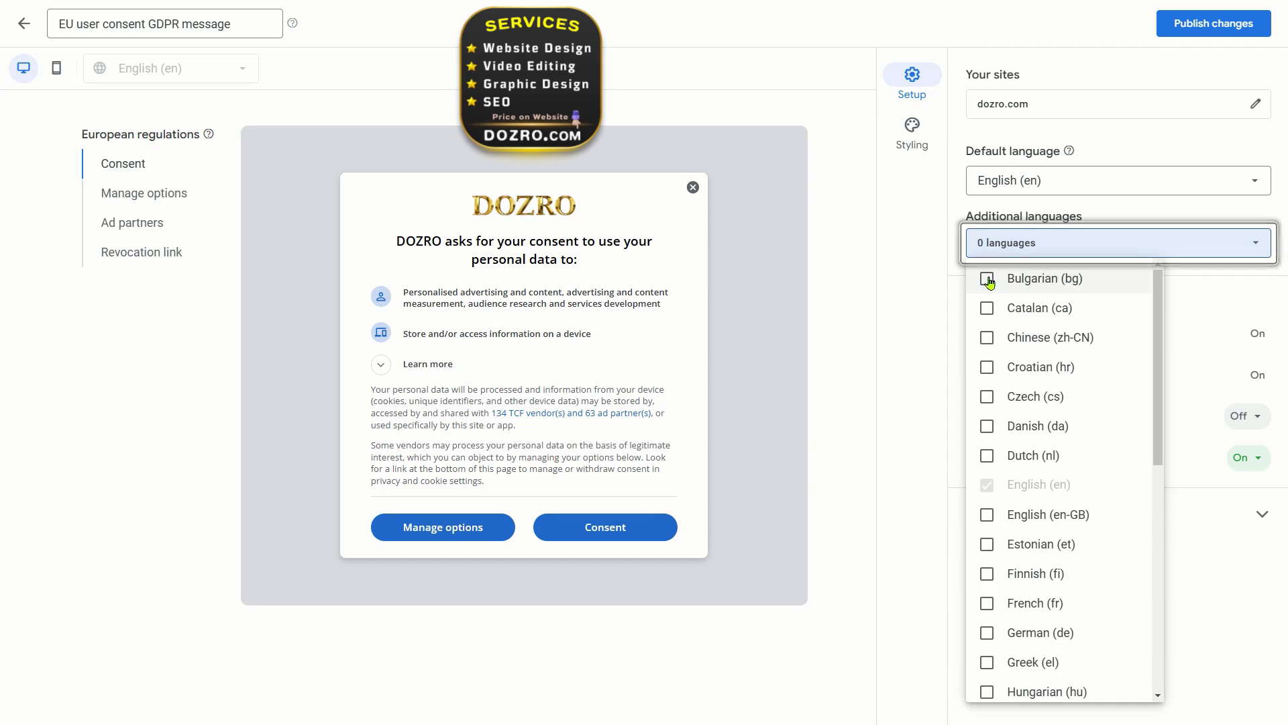
click(987, 308)
click(987, 337)
click(987, 367)
click(987, 396)
click(987, 426)
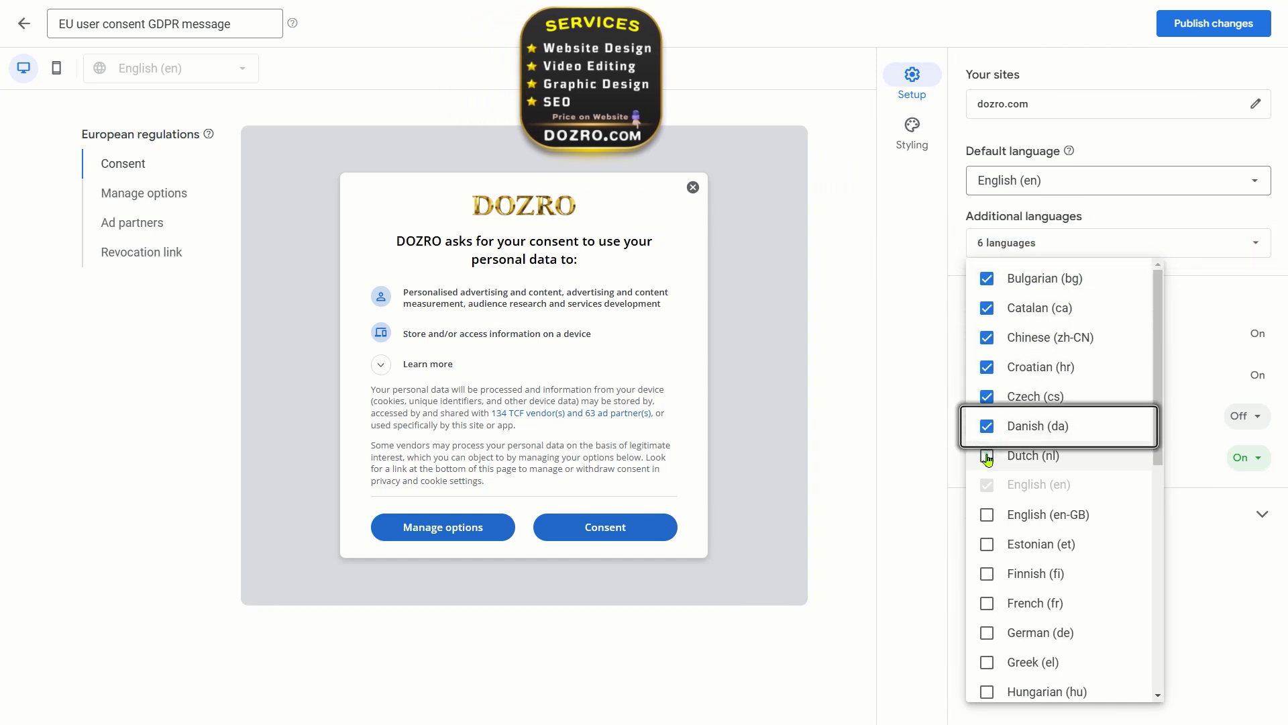
click(987, 456)
click(987, 515)
click(987, 544)
click(987, 573)
click(987, 604)
click(987, 632)
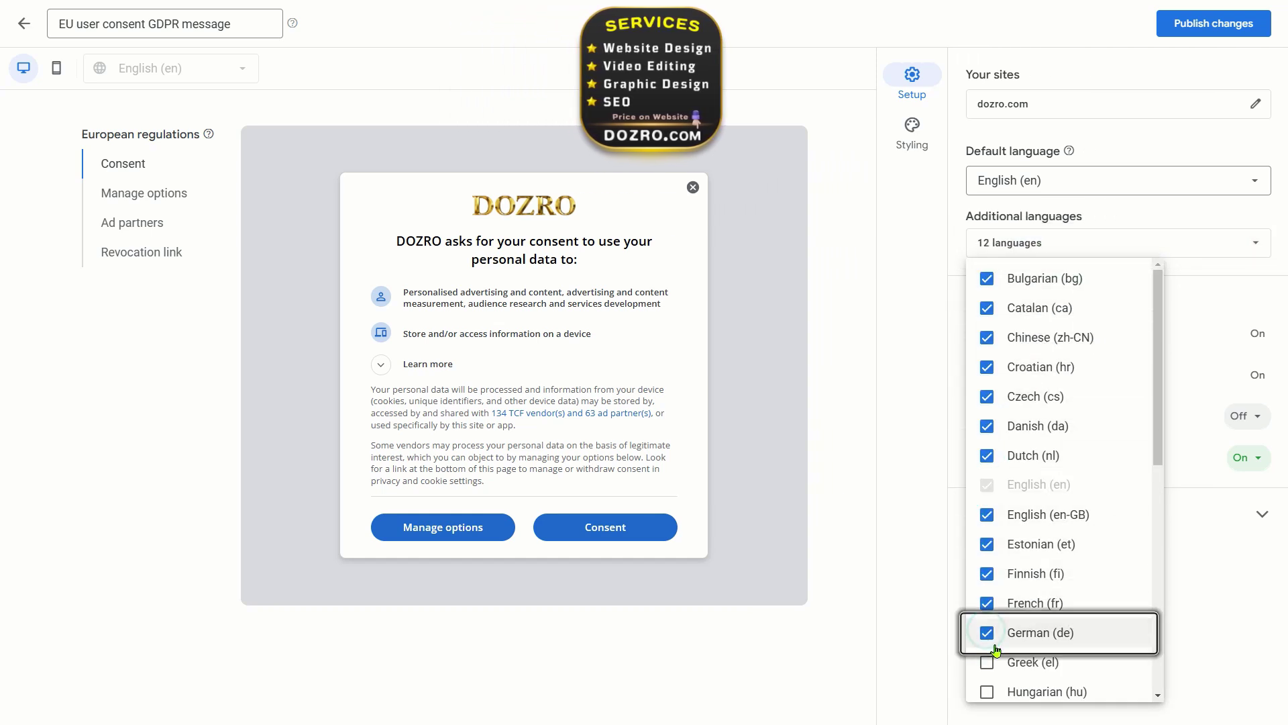
click(987, 662)
Add 18 more languages, Hungarian through Ukrainian, and publish the GDPR message
scroll(987, 621, down, 3)
click(987, 471)
click(987, 500)
click(987, 529)
click(987, 559)
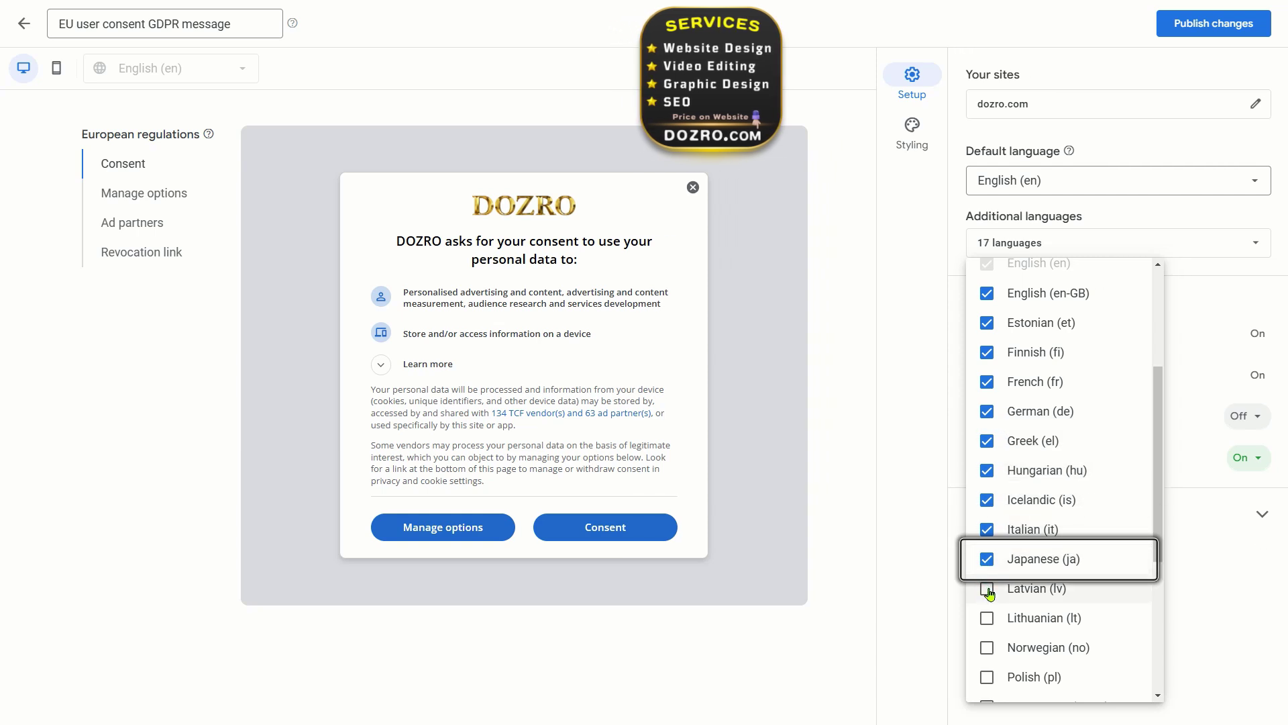
click(987, 589)
scroll(991, 587, down, 4)
click(987, 326)
click(987, 356)
click(987, 385)
click(987, 414)
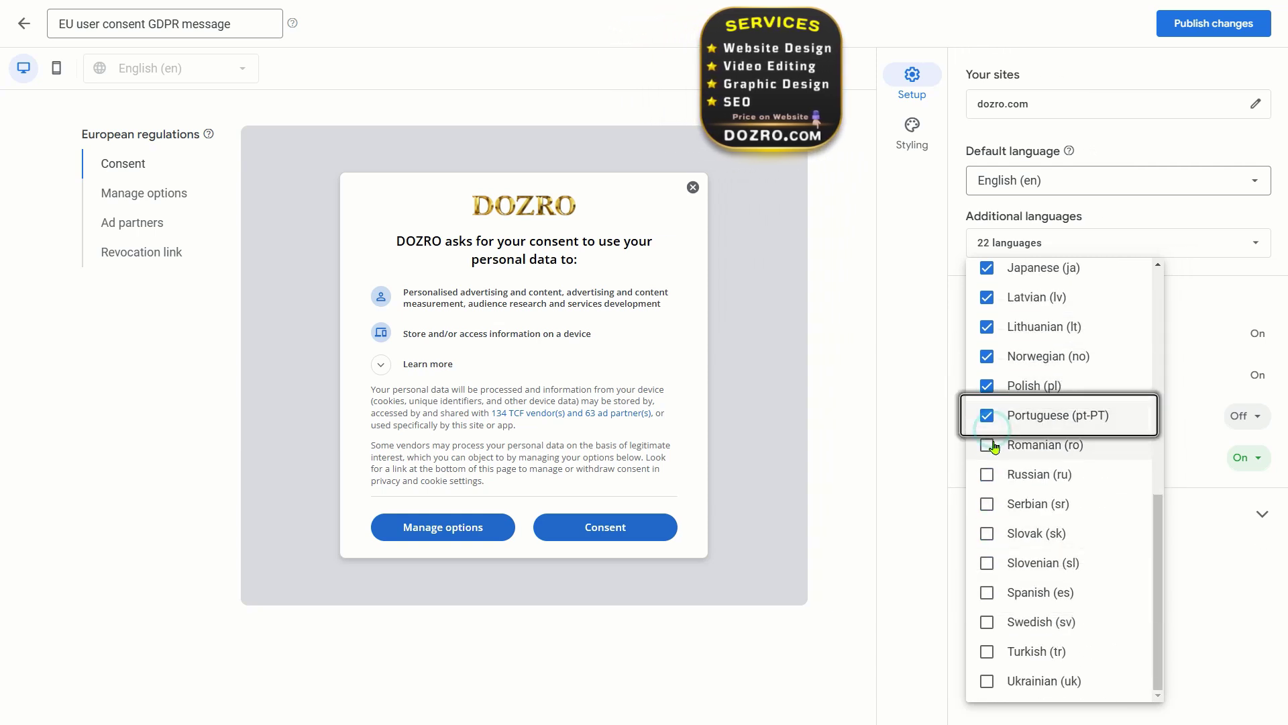
click(987, 444)
click(987, 474)
click(987, 503)
click(987, 533)
click(987, 563)
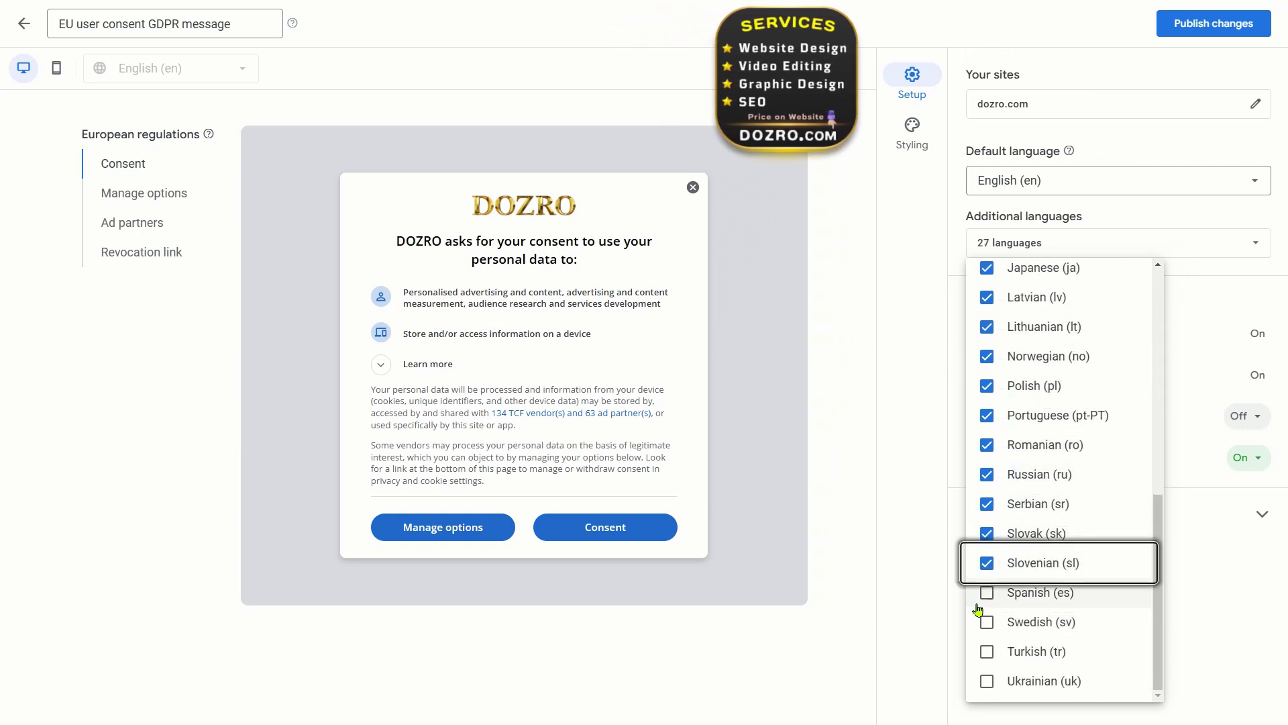
click(987, 592)
click(987, 621)
click(987, 651)
click(988, 681)
scroll(1028, 574, up, 7)
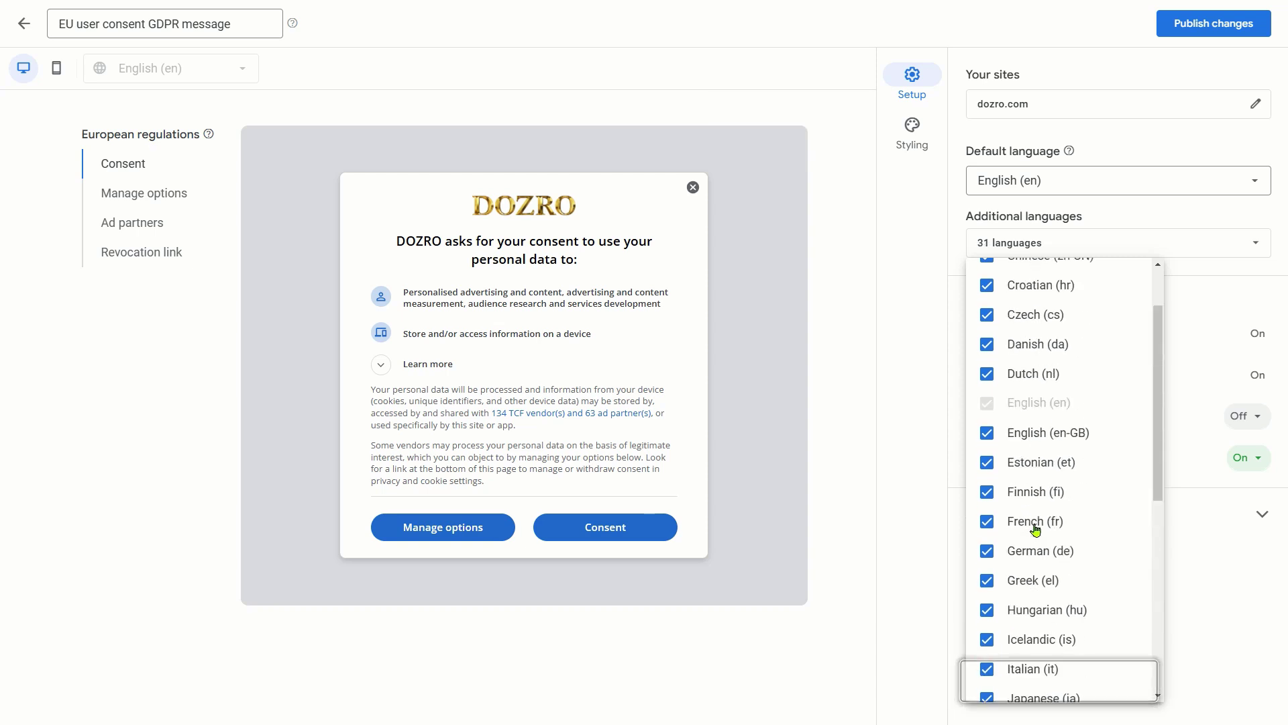
click(929, 310)
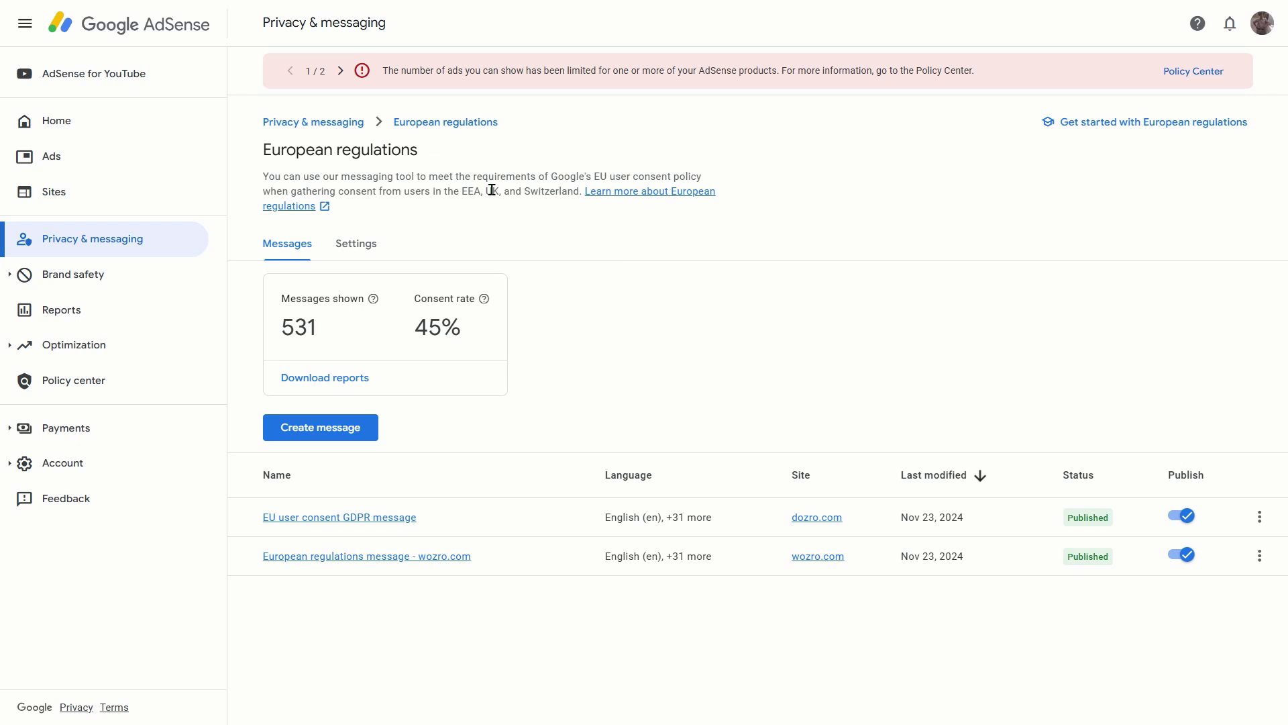
Go back to Privacy & messaging and open Manage on the US state regulations card
click(306, 122)
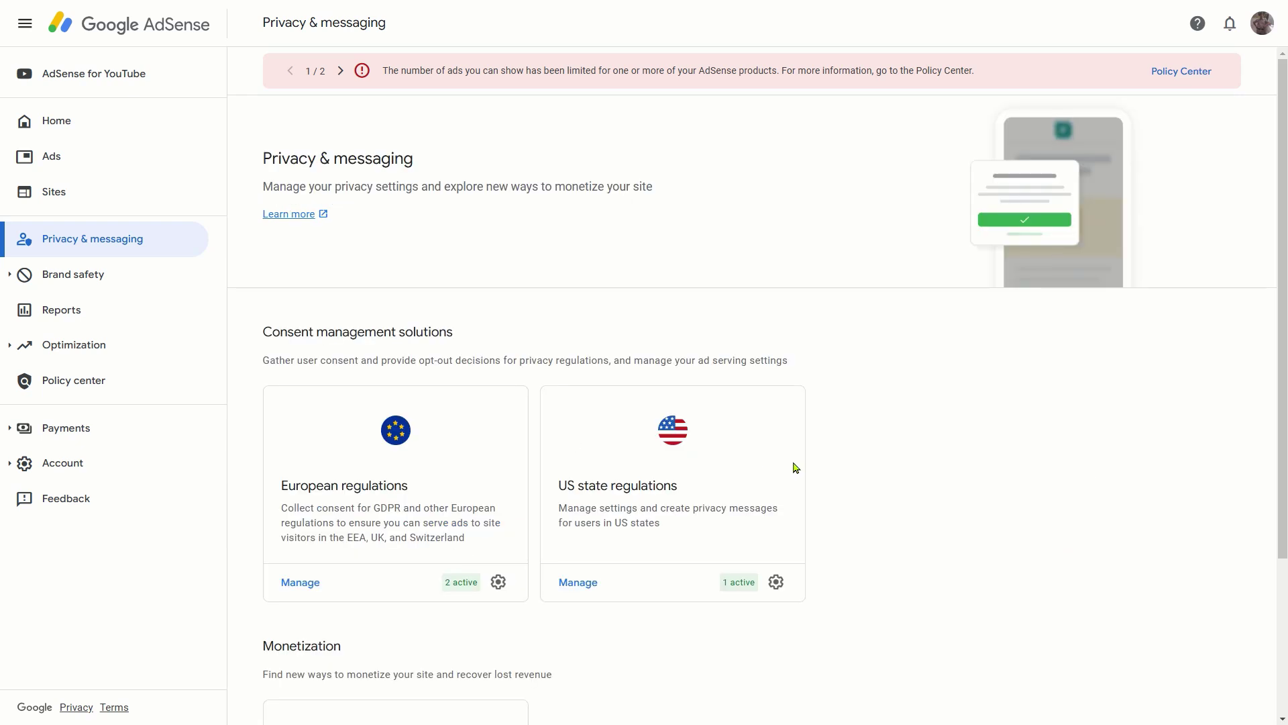
scroll(814, 480, down, 2)
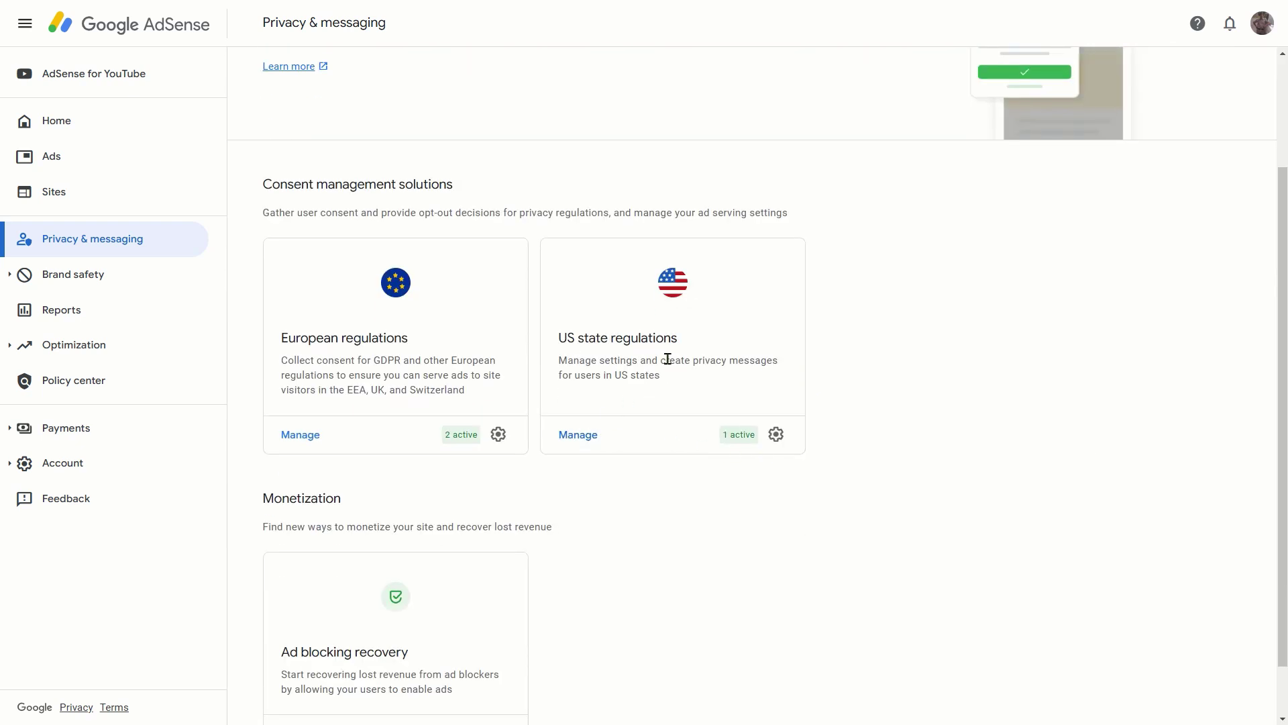
click(580, 438)
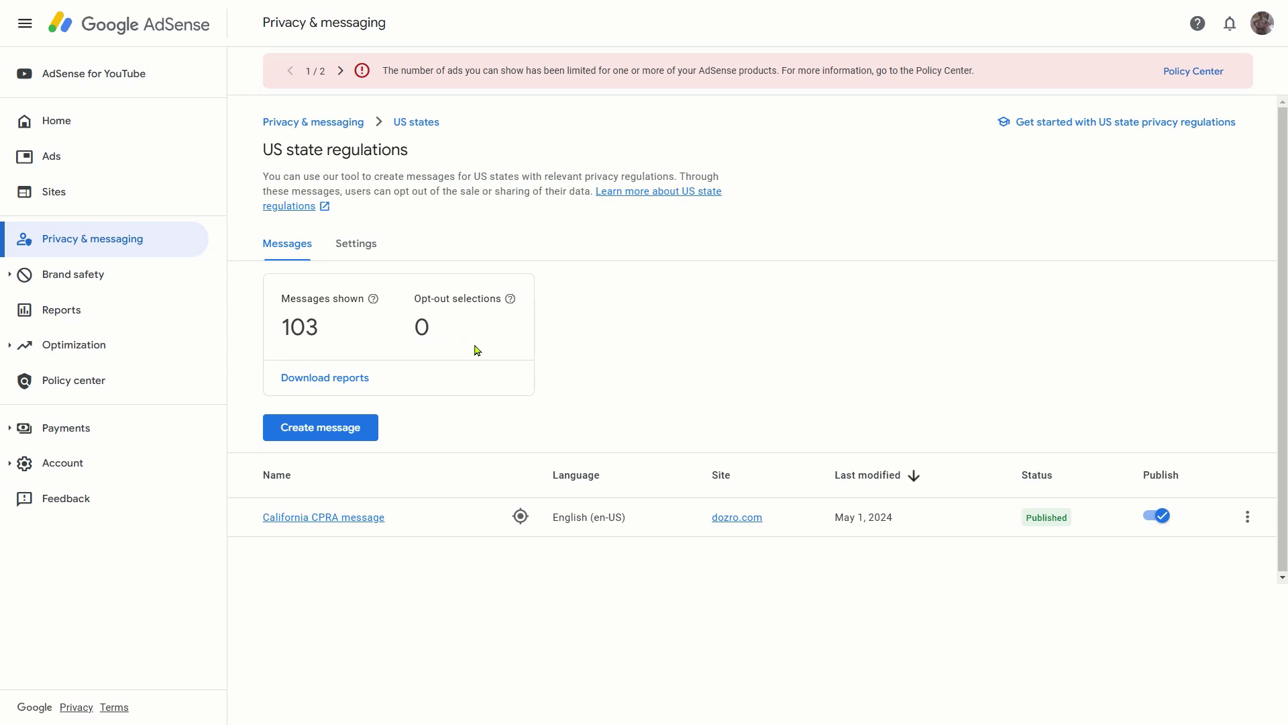
Create a new US states message and set wozro.com as its site
click(326, 434)
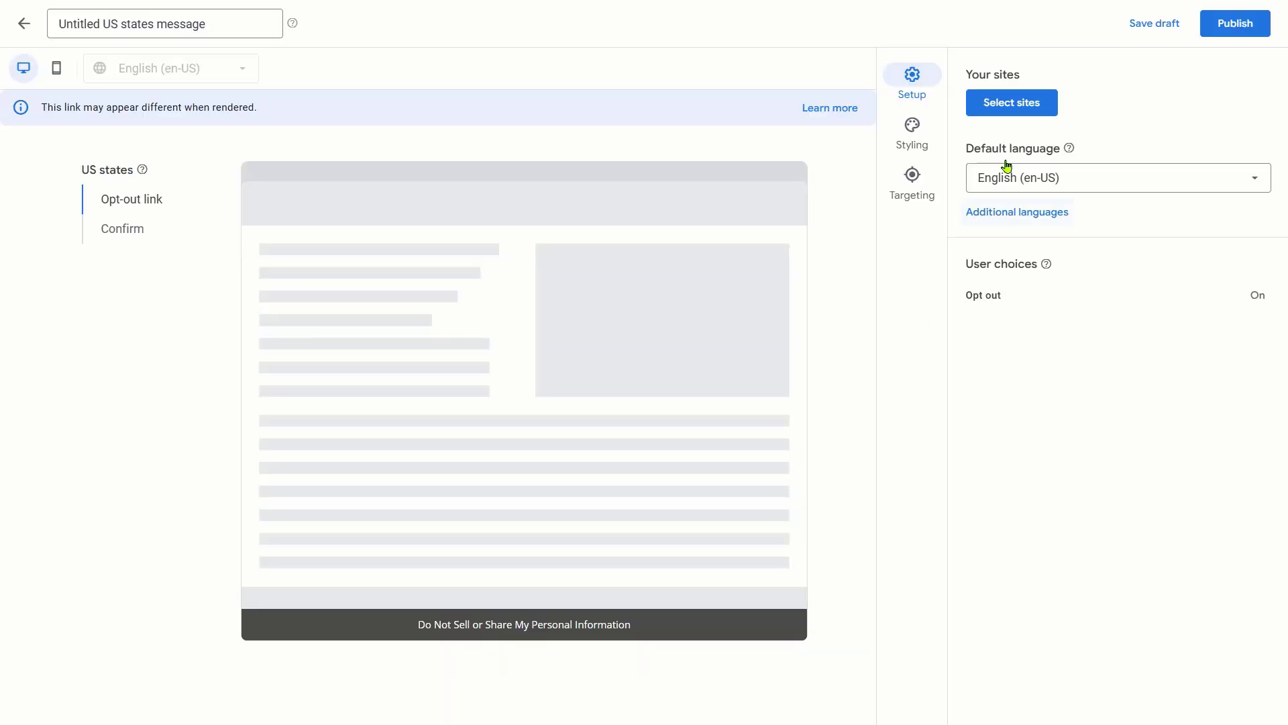
click(1013, 108)
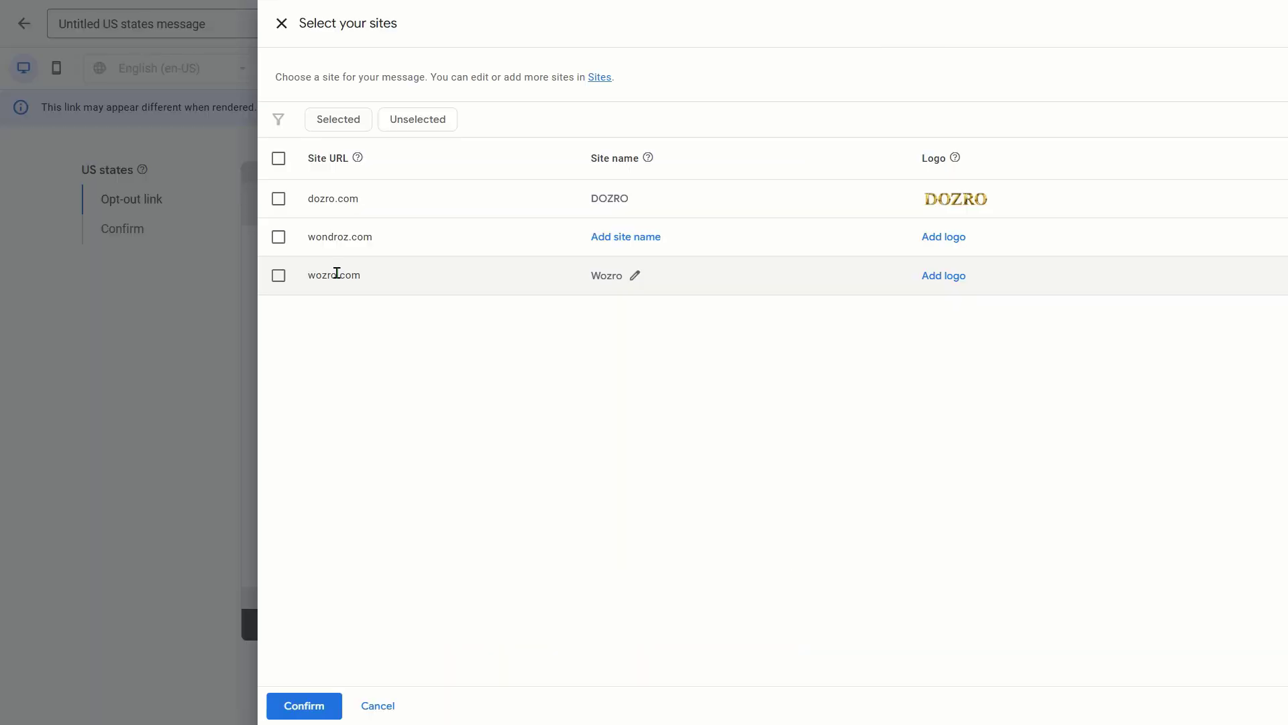
click(278, 279)
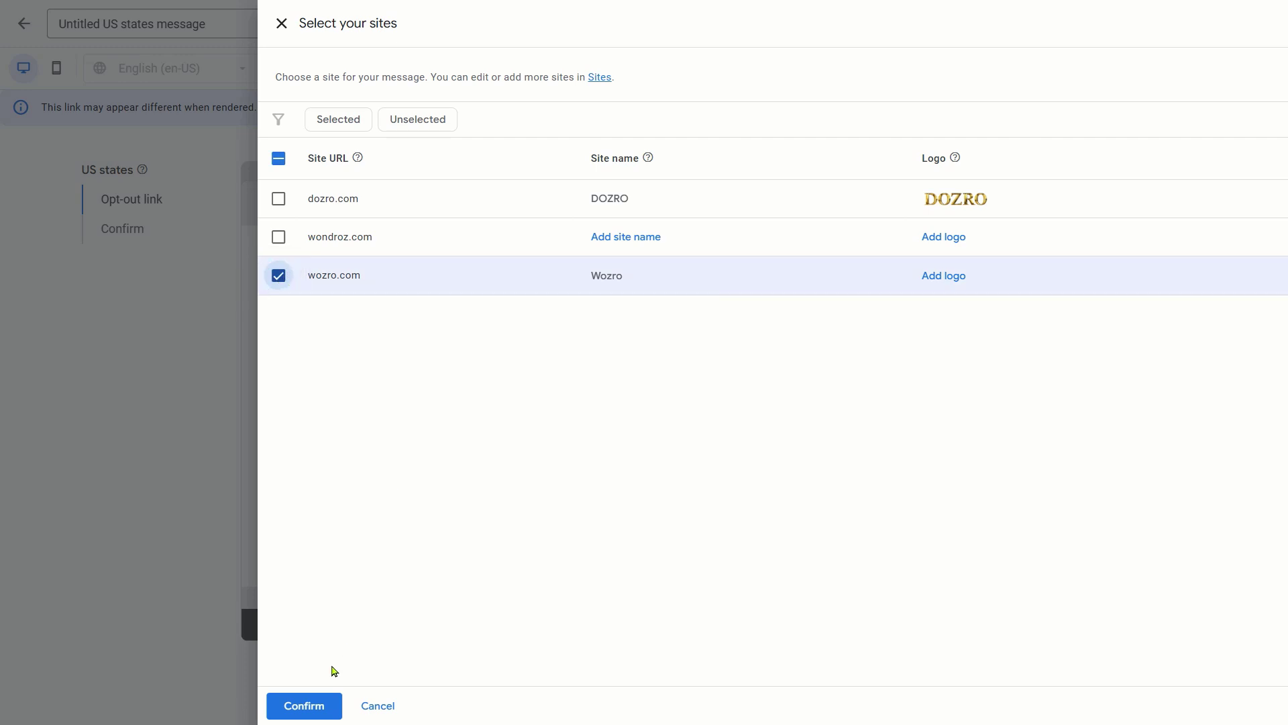
click(302, 702)
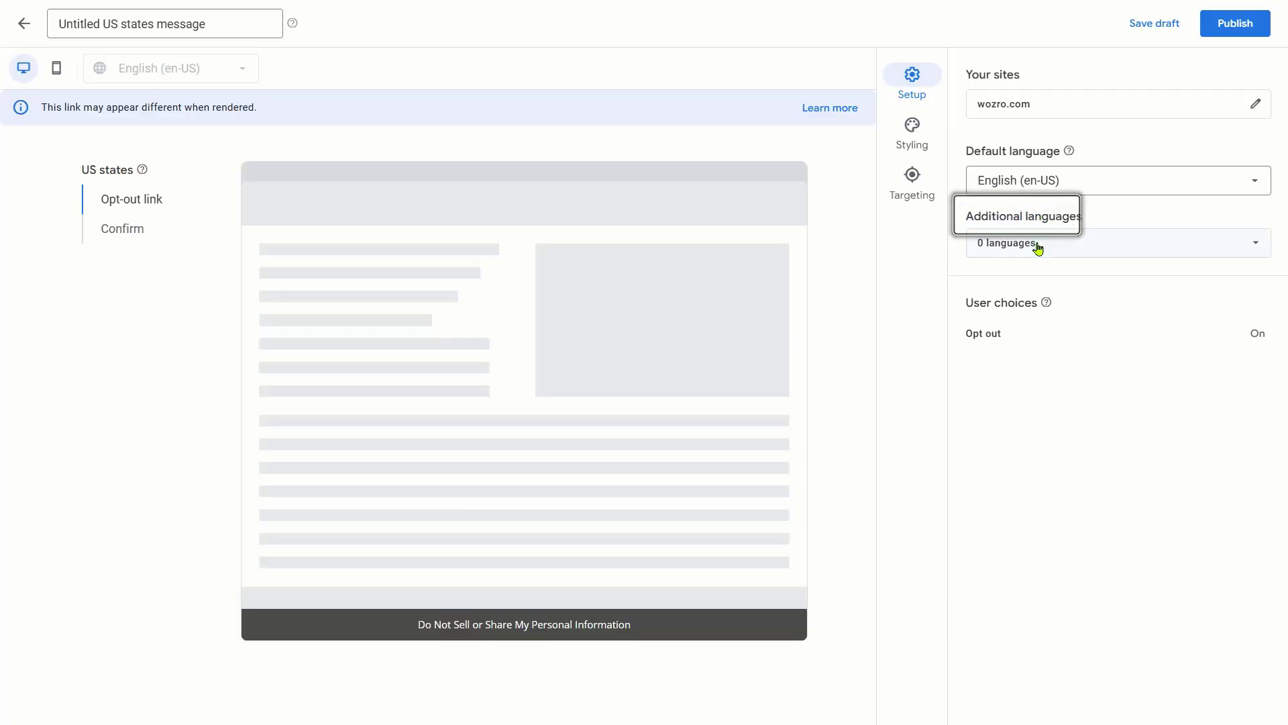
Add Spanish (es) and Spanish (es-419) as additional languages, then preview the opt-out confirmation
click(1038, 249)
click(987, 307)
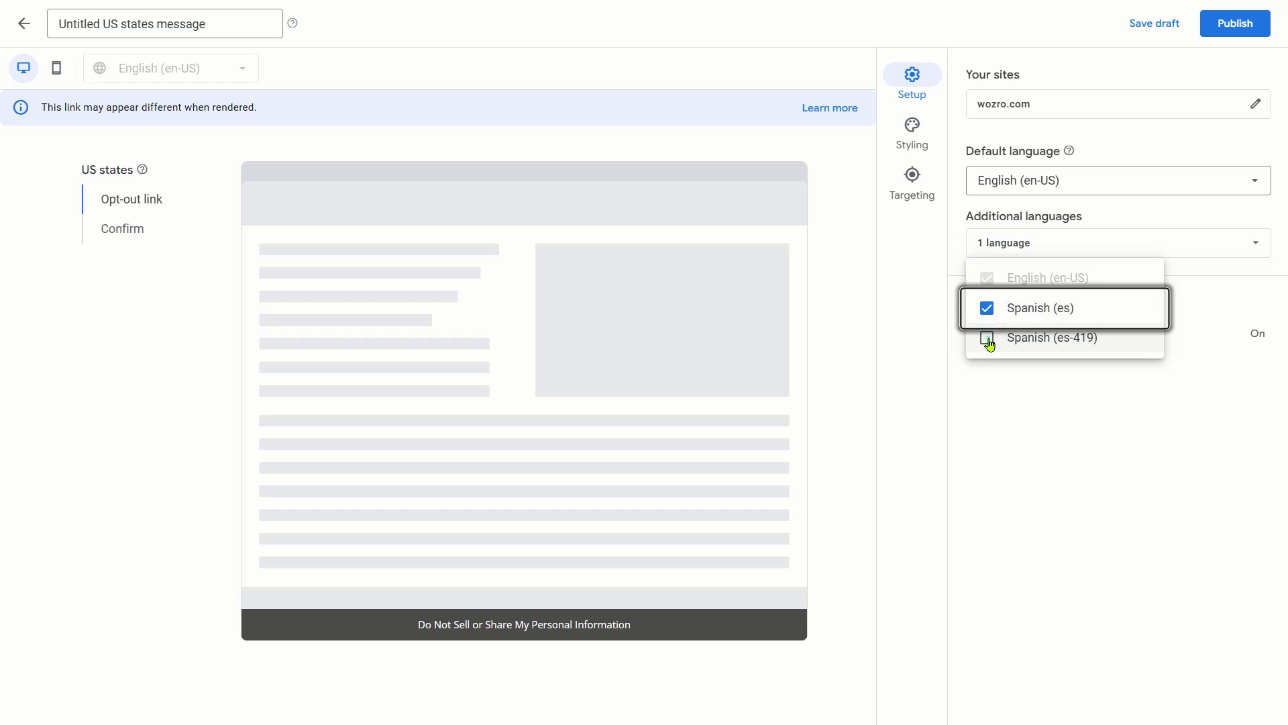
click(987, 337)
click(123, 228)
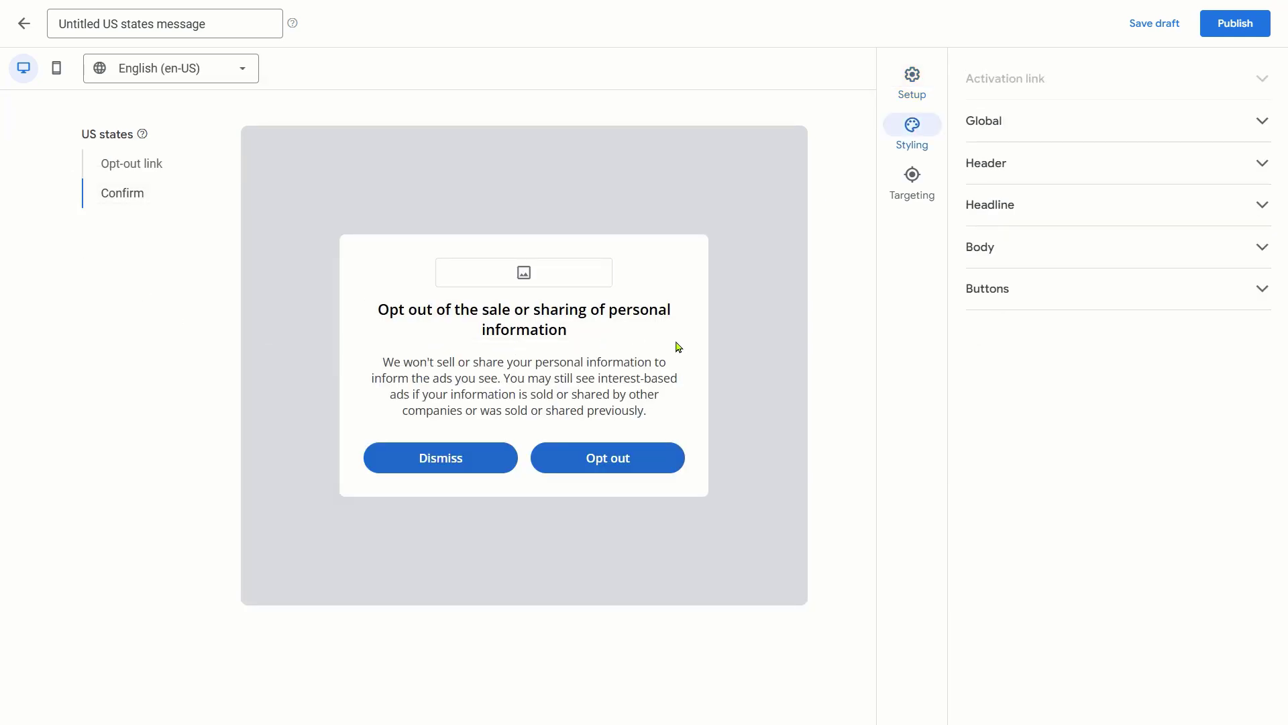
Switch off the header Logo, review Headline and Buttons styling, and publish the wozro.com US states message
click(432, 468)
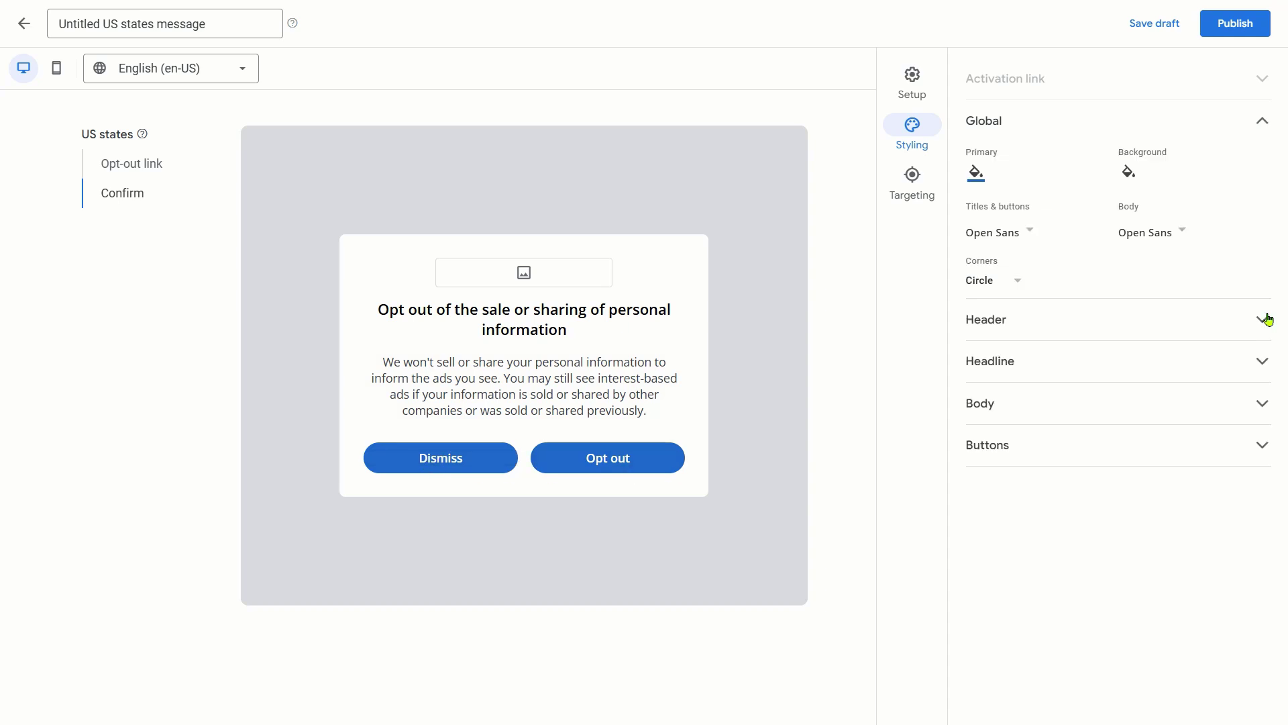
click(1265, 318)
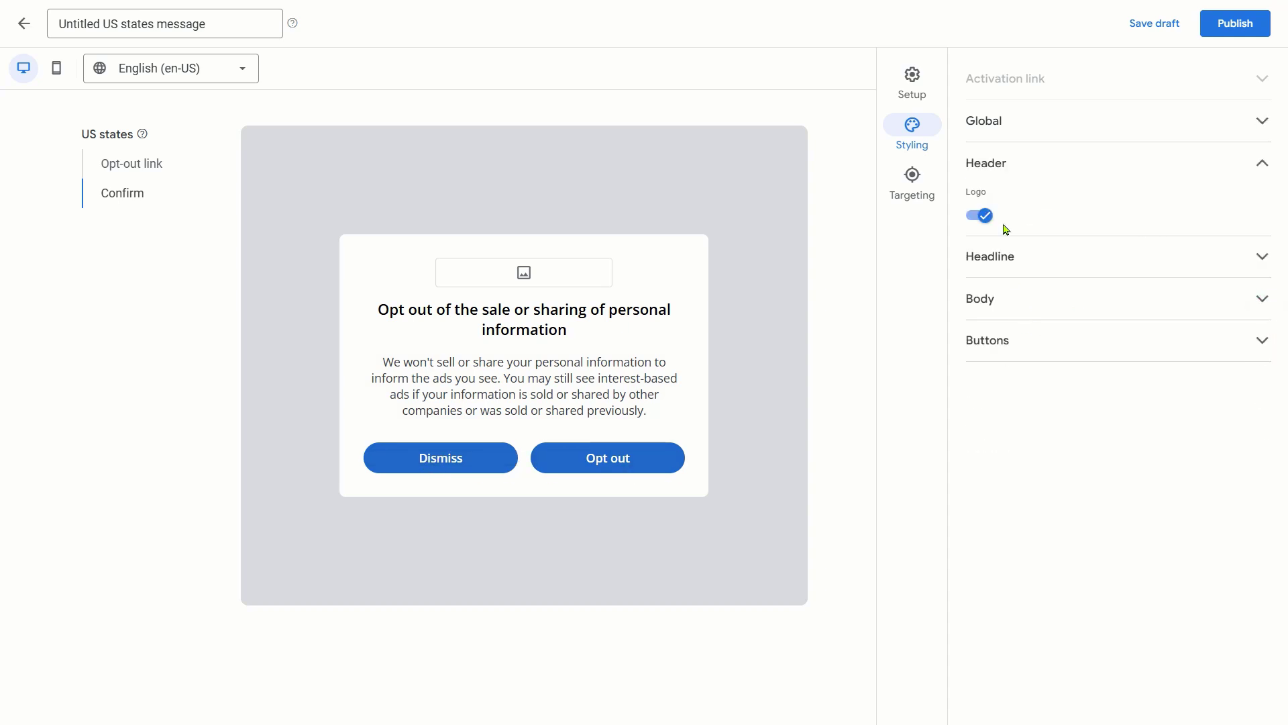
click(976, 221)
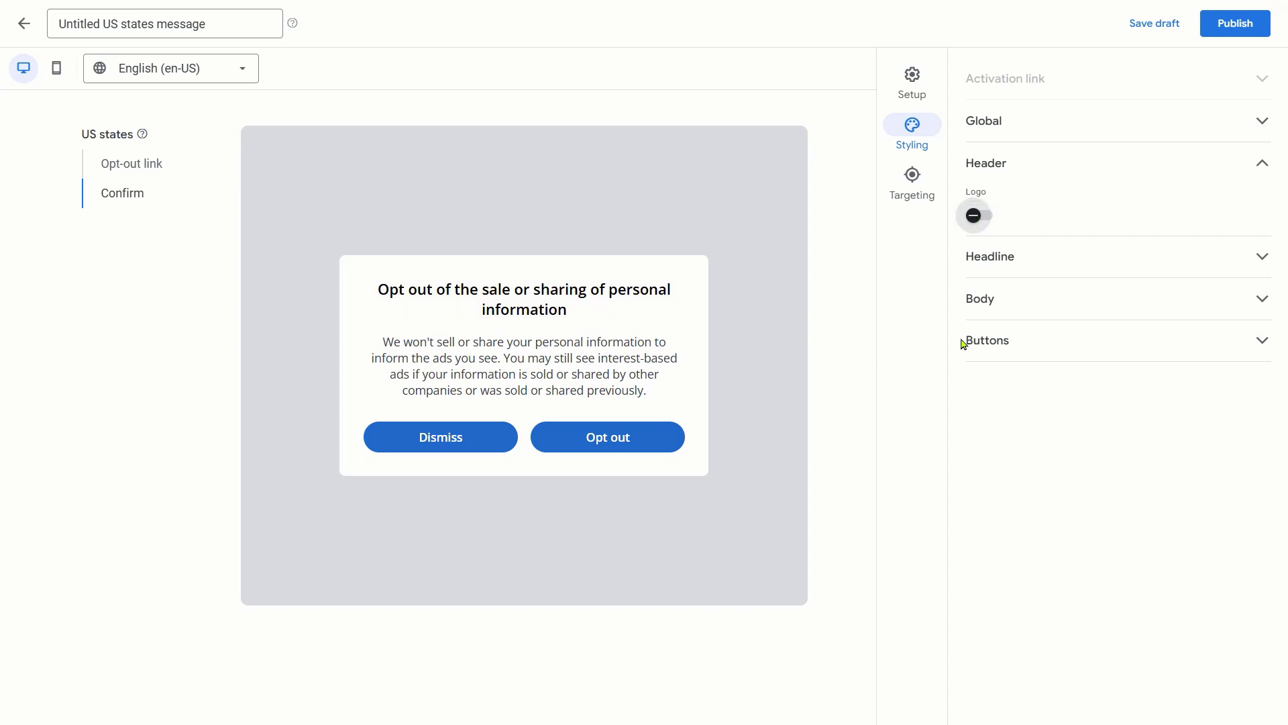
click(1262, 258)
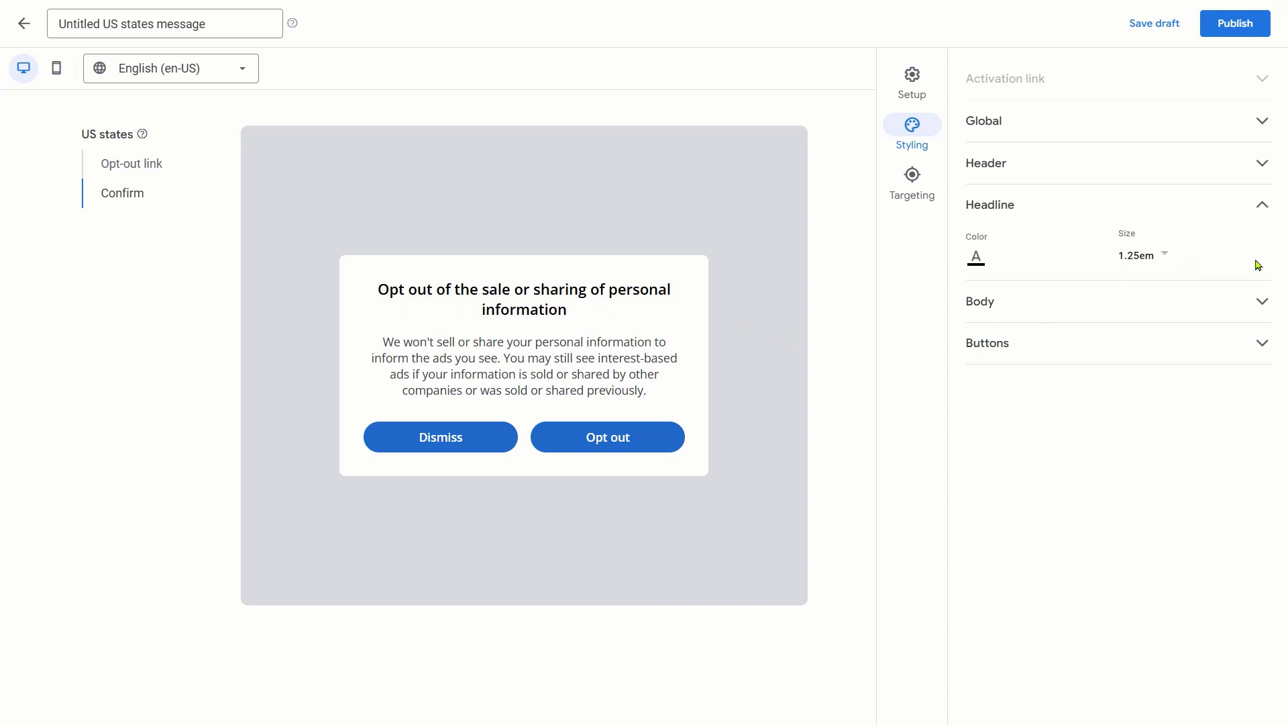
click(1270, 345)
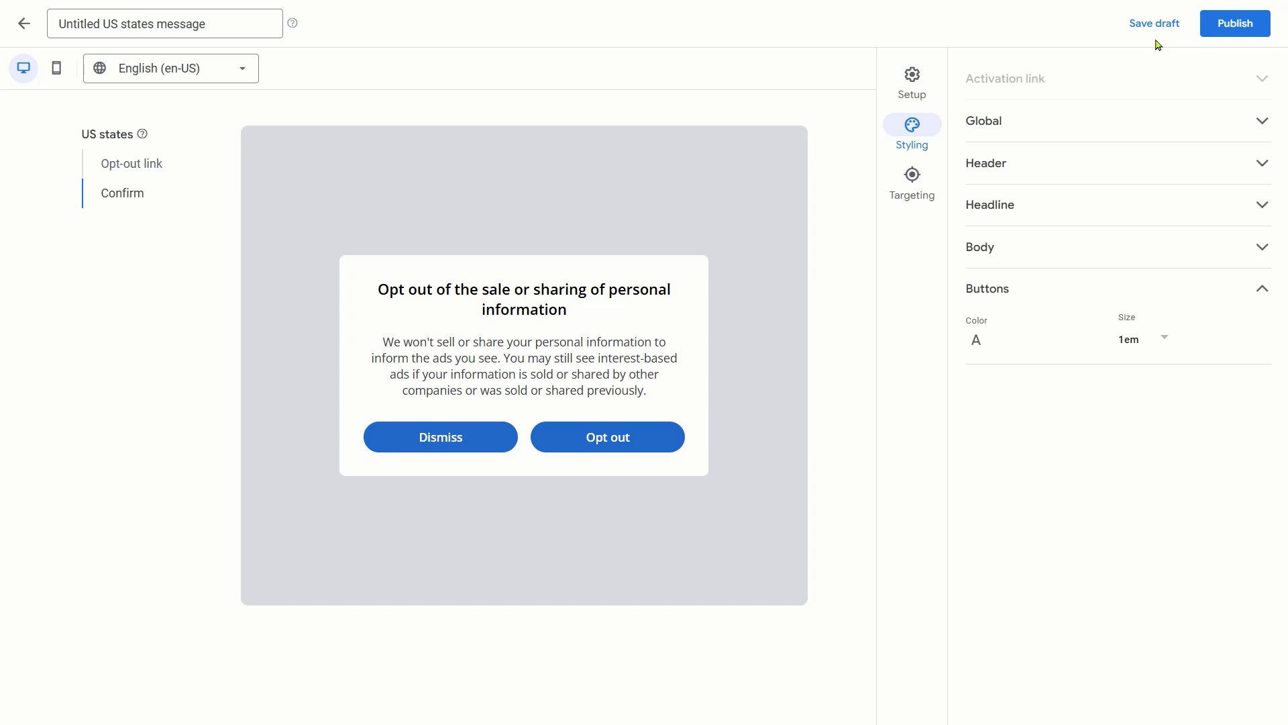
click(1237, 24)
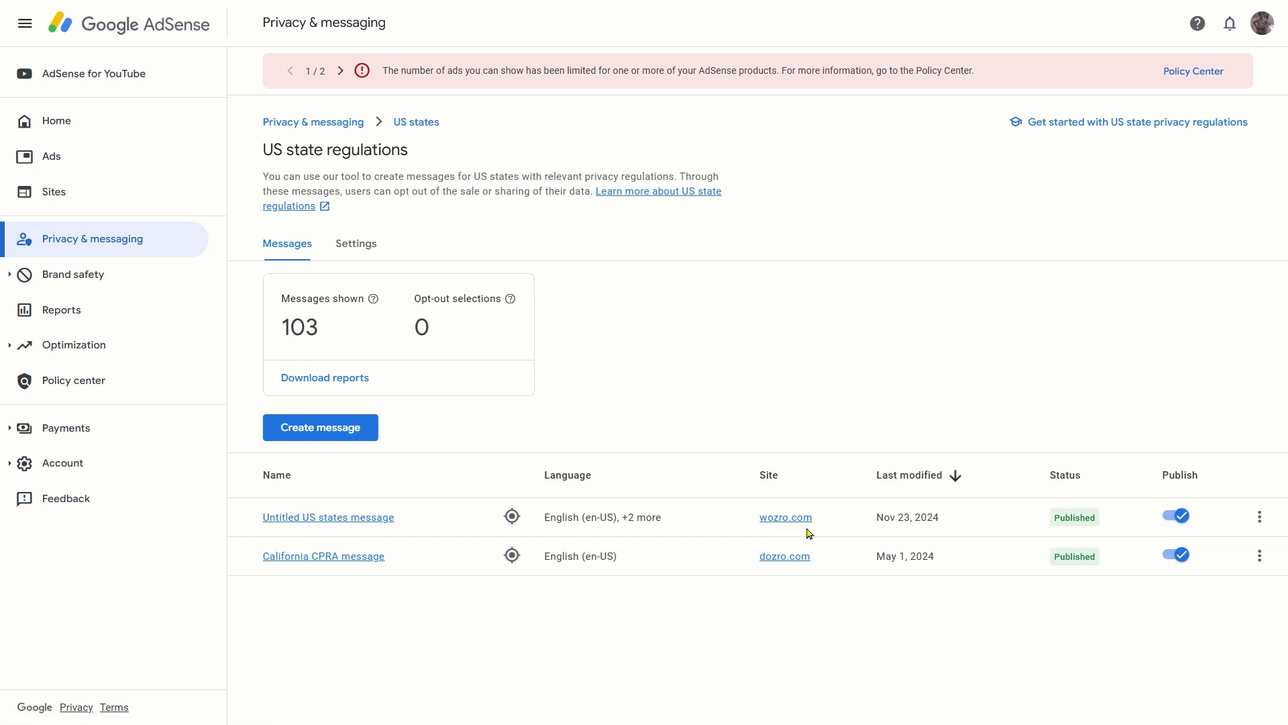
Return to Privacy & messaging and open Manage on the Ad blocking recovery card
click(308, 122)
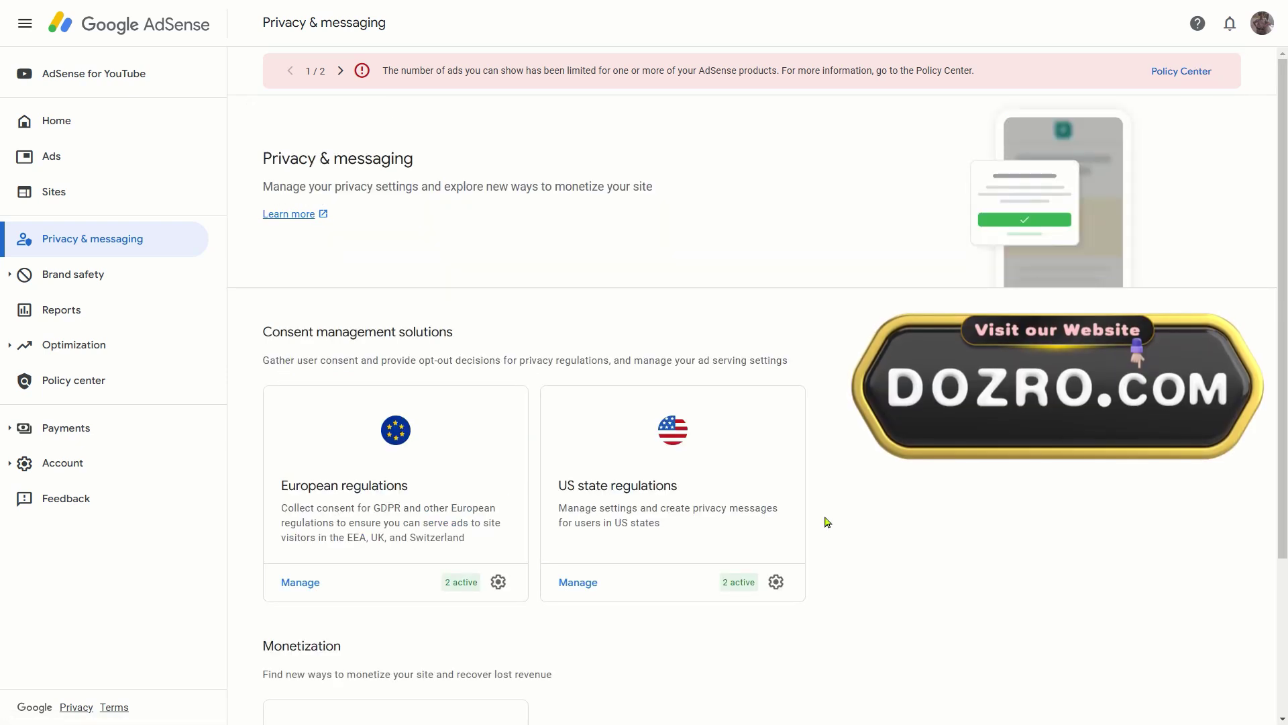
scroll(830, 524, down, 3)
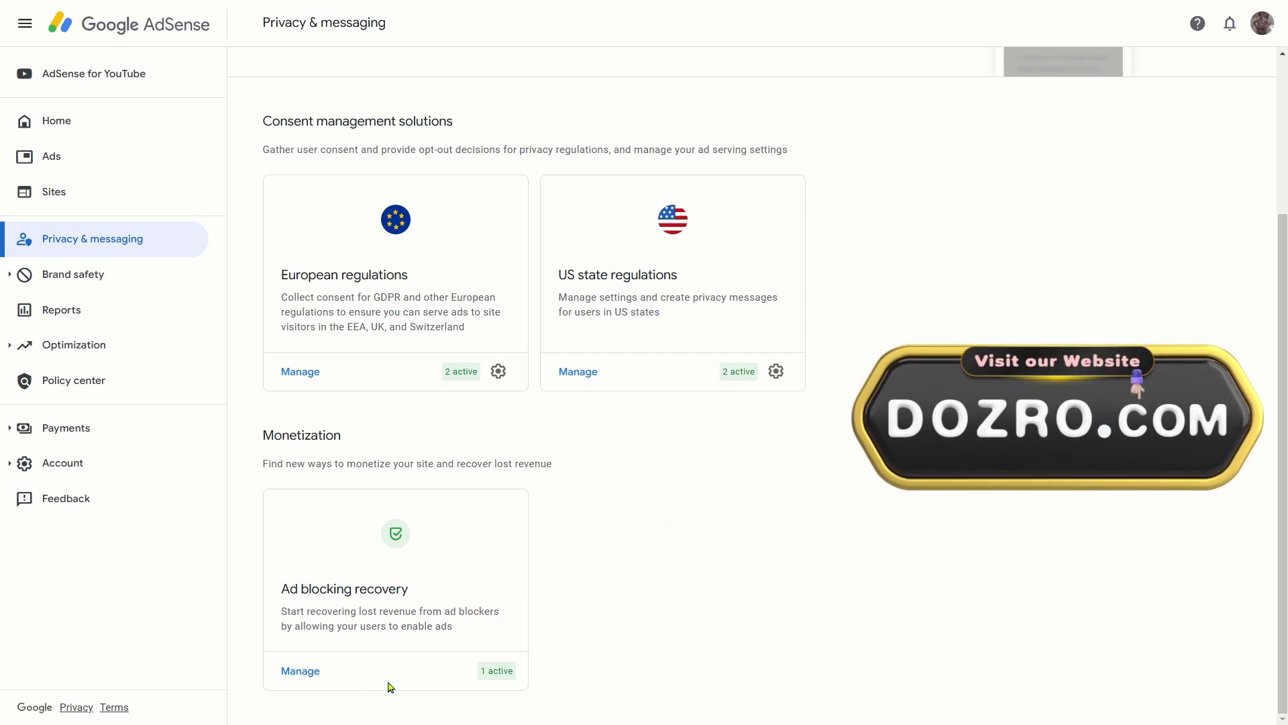
click(301, 673)
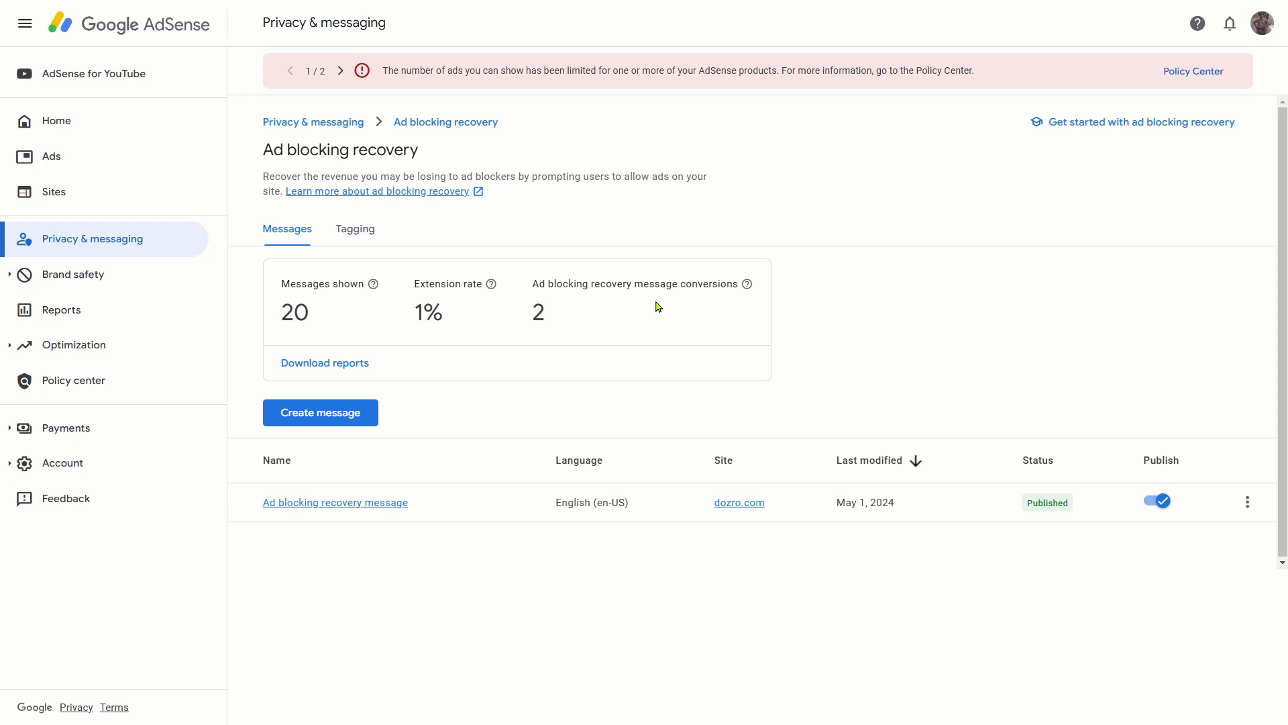
Create a new ad blocking recovery message and set wozro.com as its site
click(318, 420)
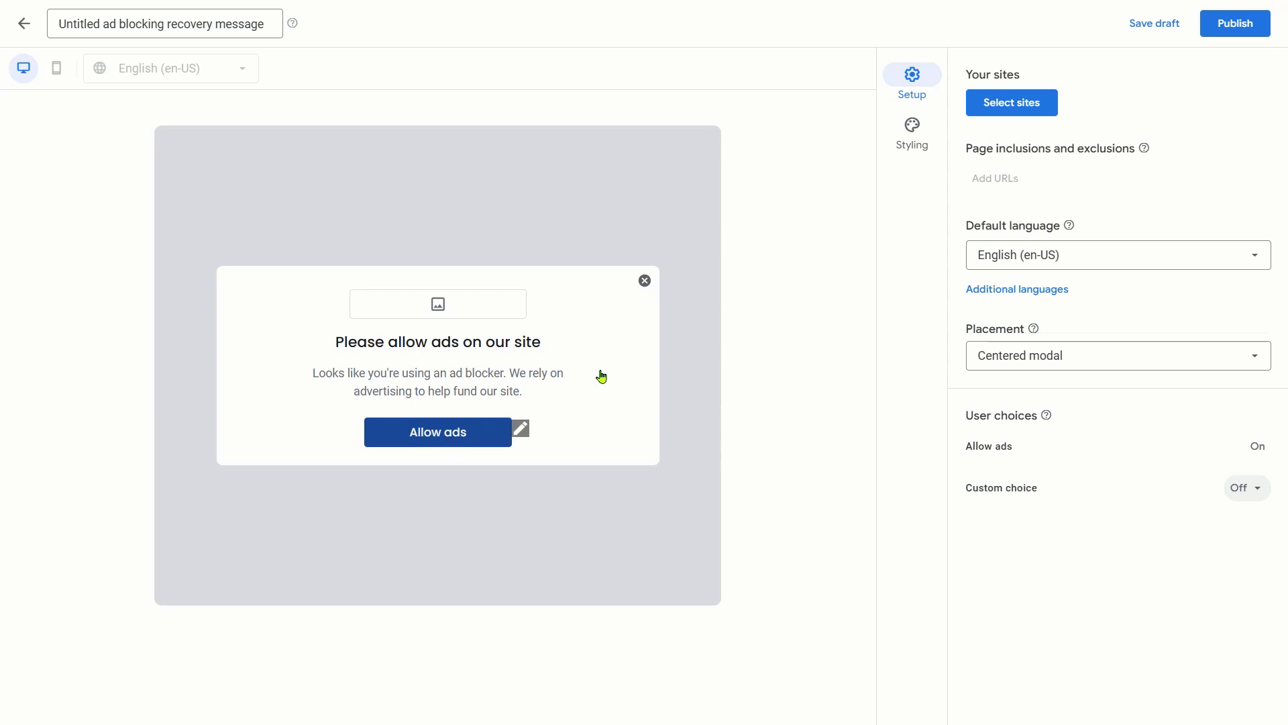
click(1012, 105)
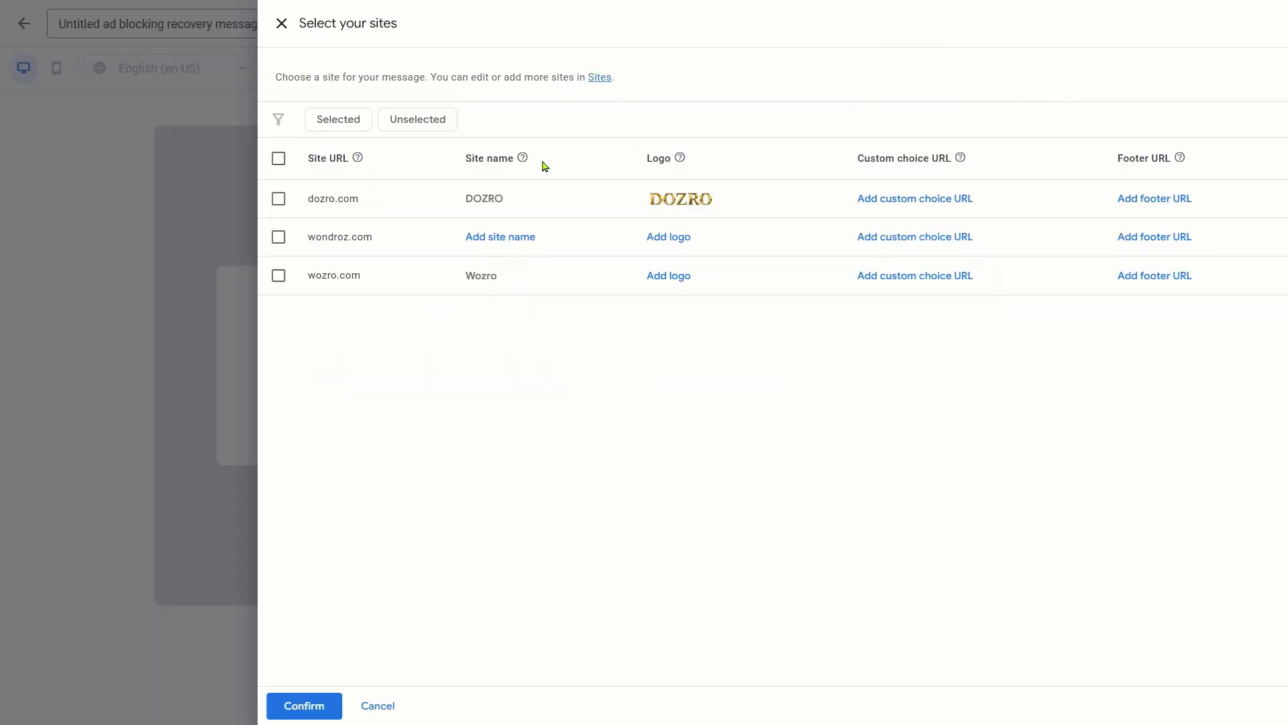
click(278, 276)
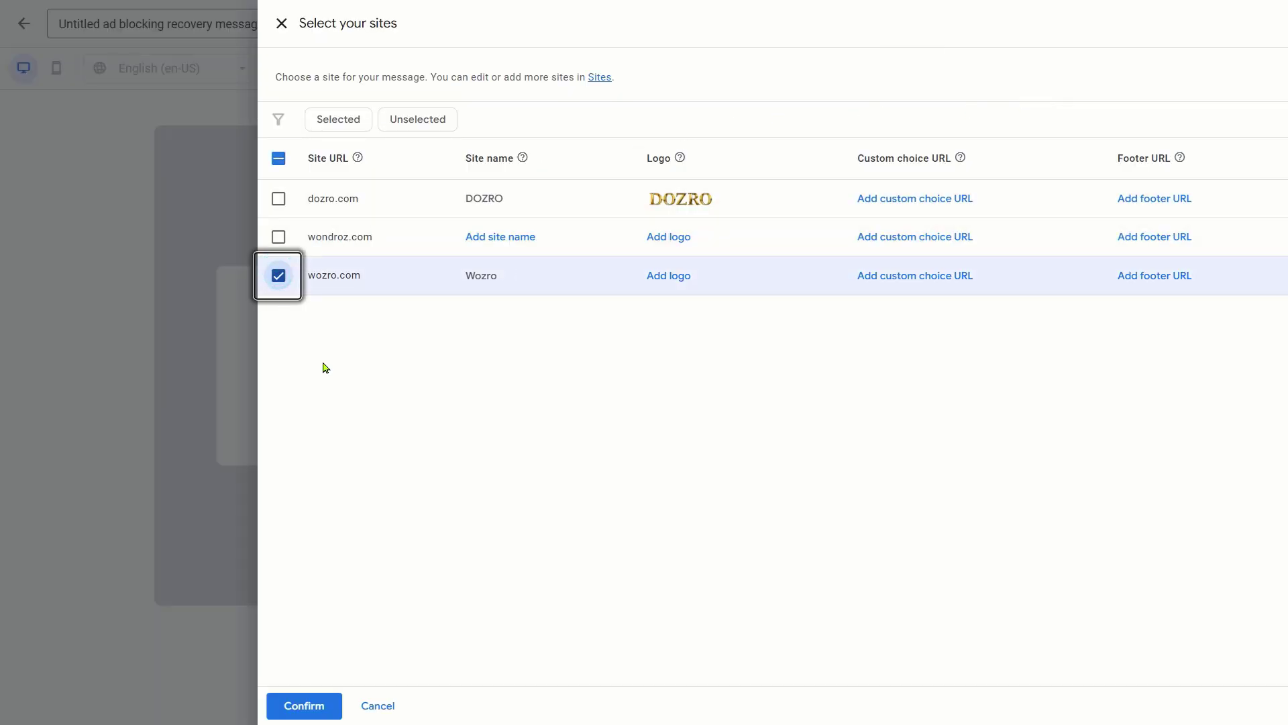
click(315, 702)
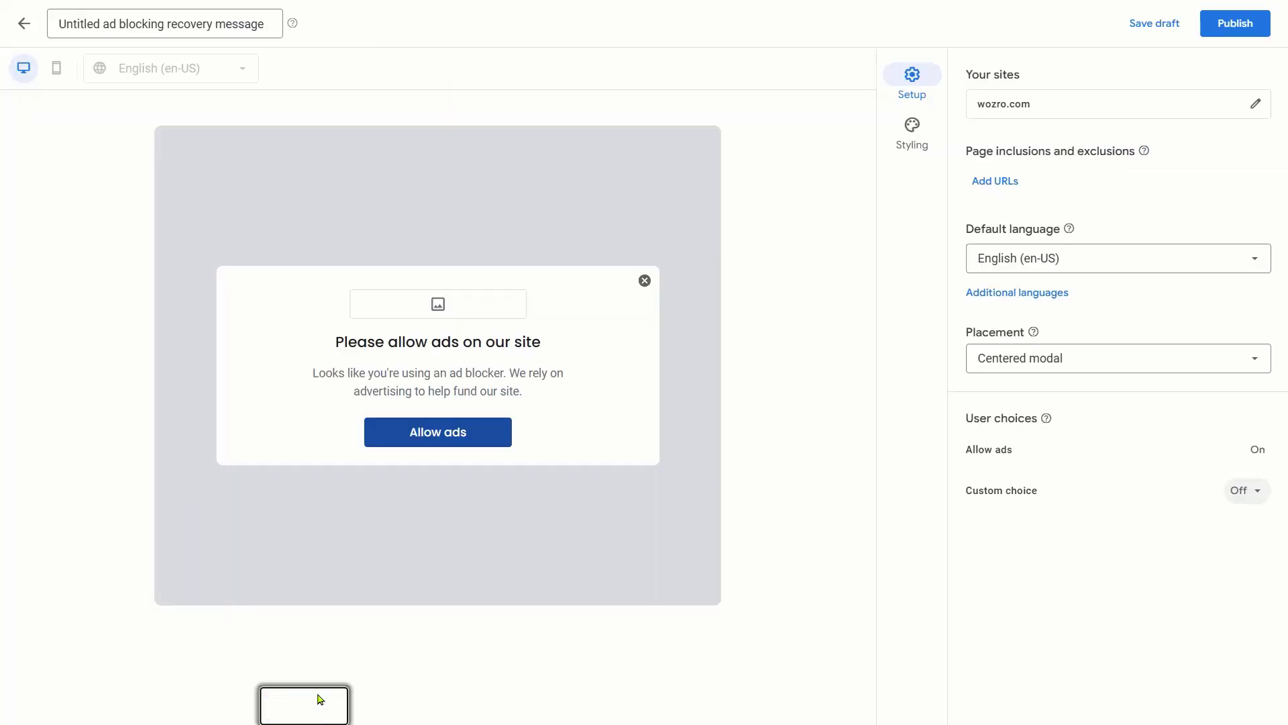
Add a wozro.com page exclusion (this page only) and save the URL settings
click(1008, 185)
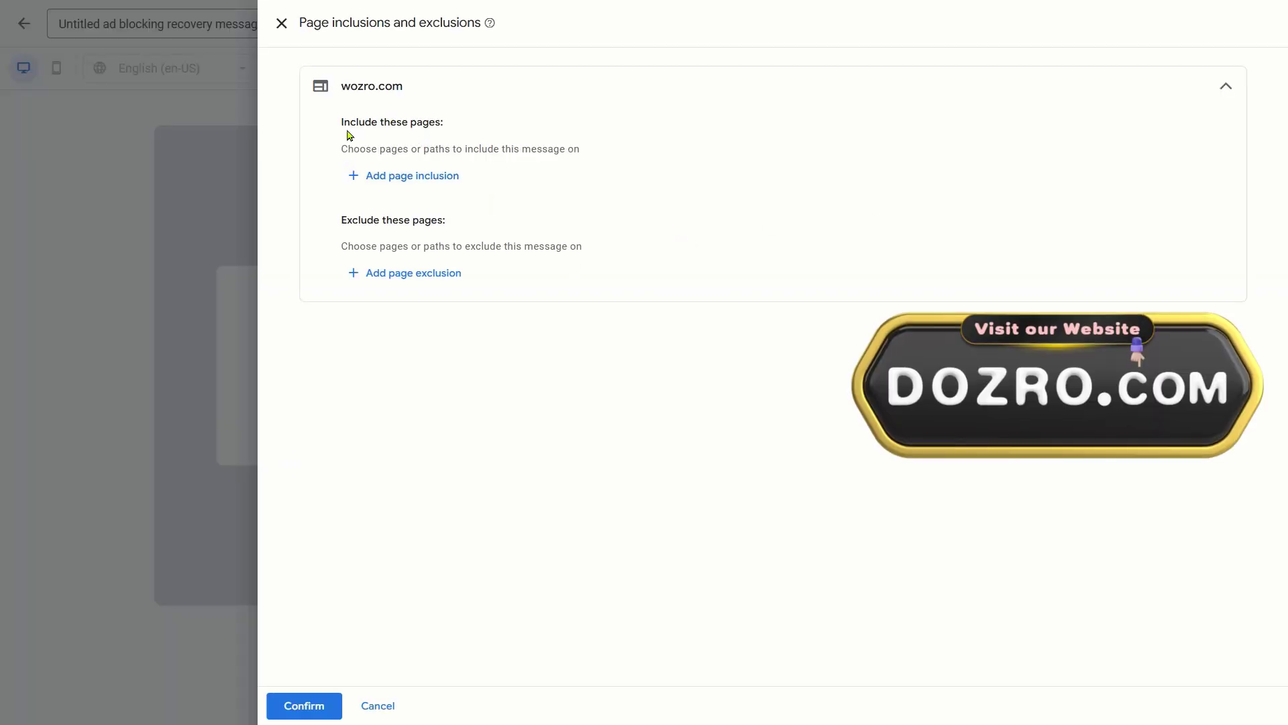
click(395, 279)
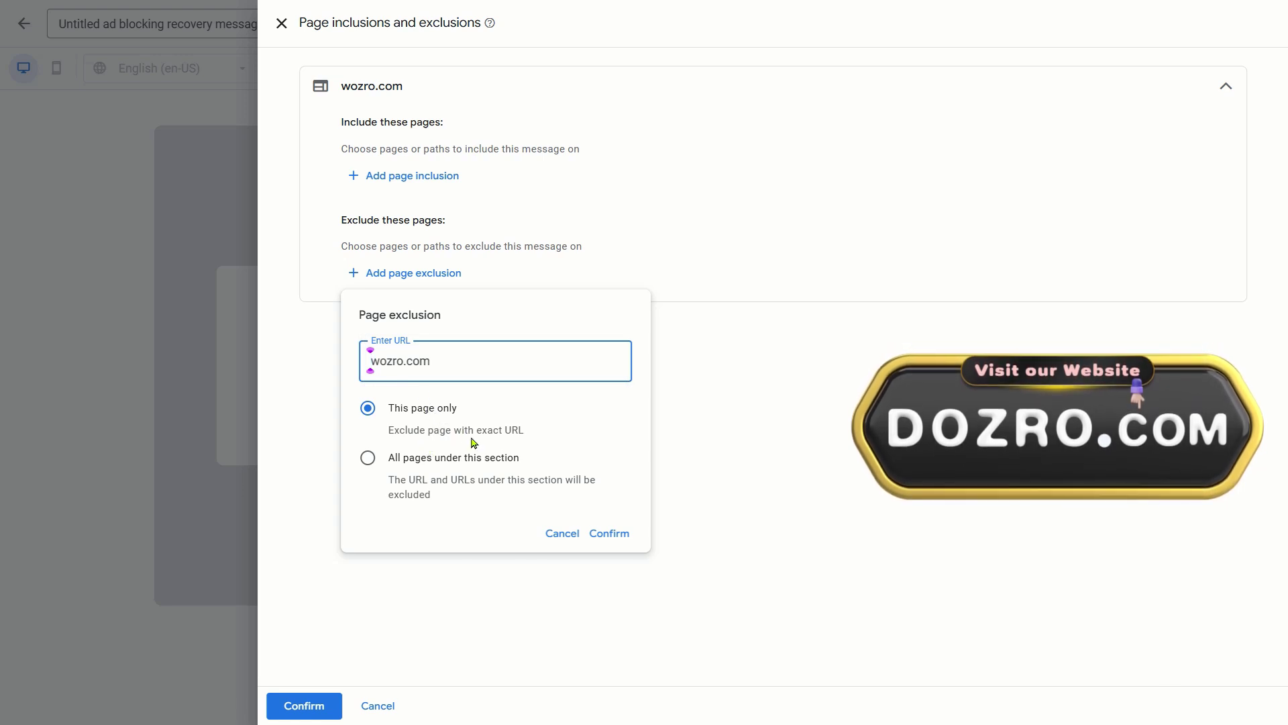
click(612, 534)
click(306, 706)
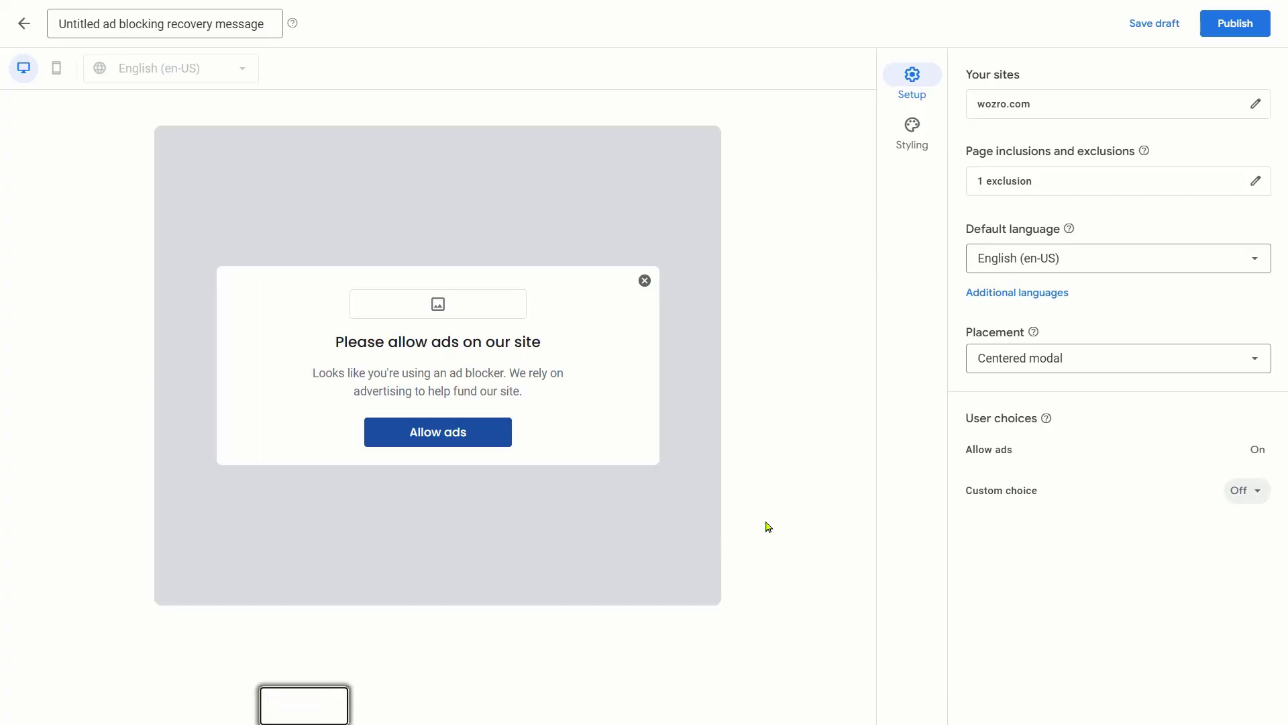
Toggle Custom choice on and back off, then attempt to publish the message
click(1255, 493)
click(1229, 534)
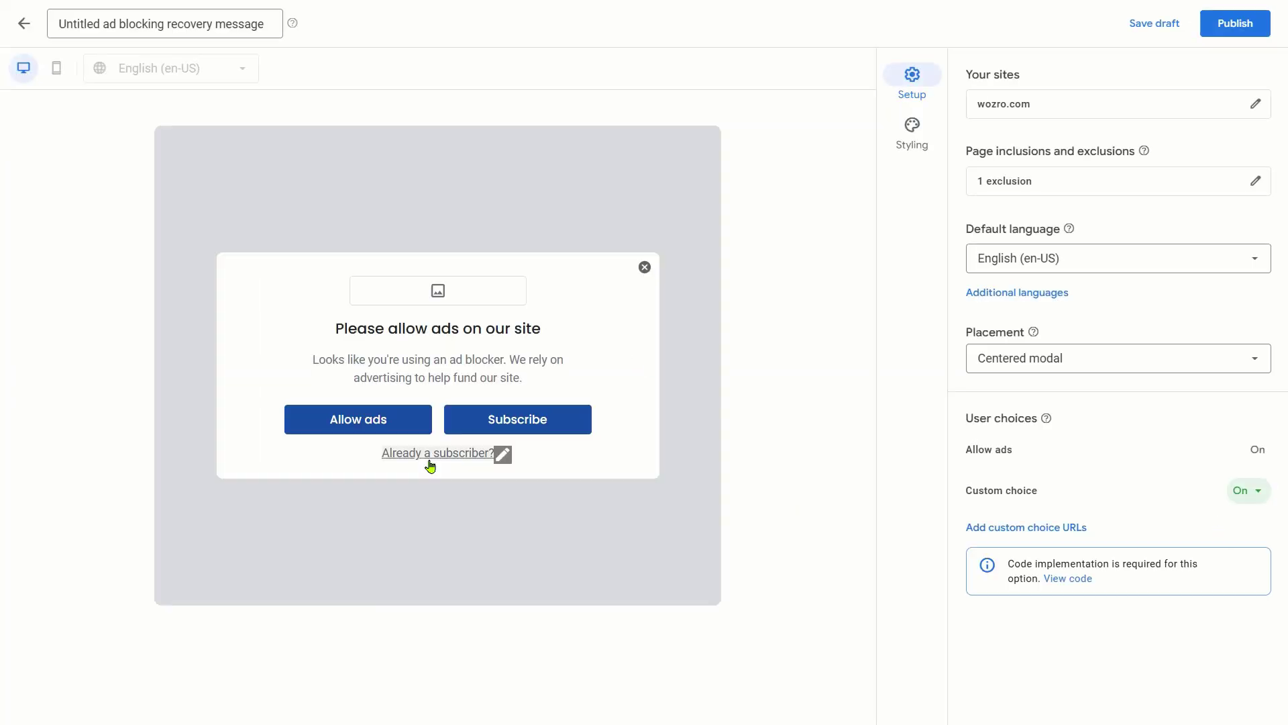
click(1258, 506)
click(1229, 557)
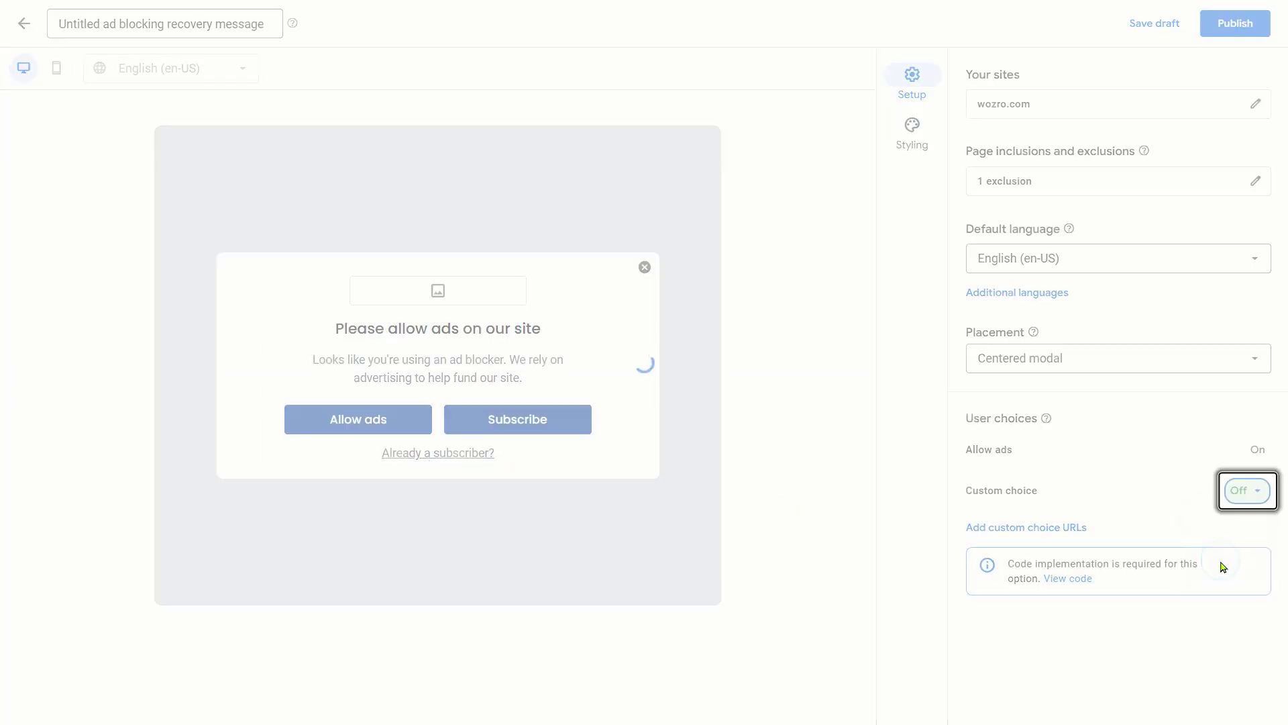
click(1235, 23)
click(793, 430)
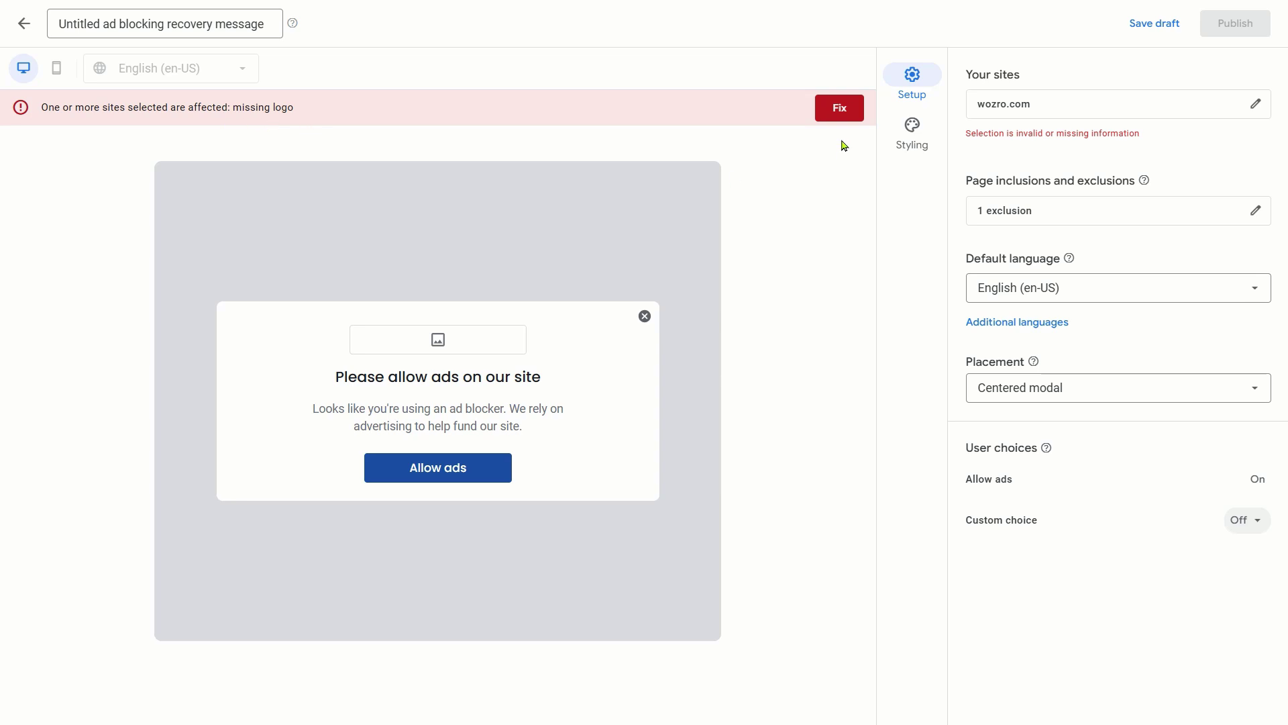
Clear the missing-logo error by turning off the header Logo, then publish and confirm
click(842, 109)
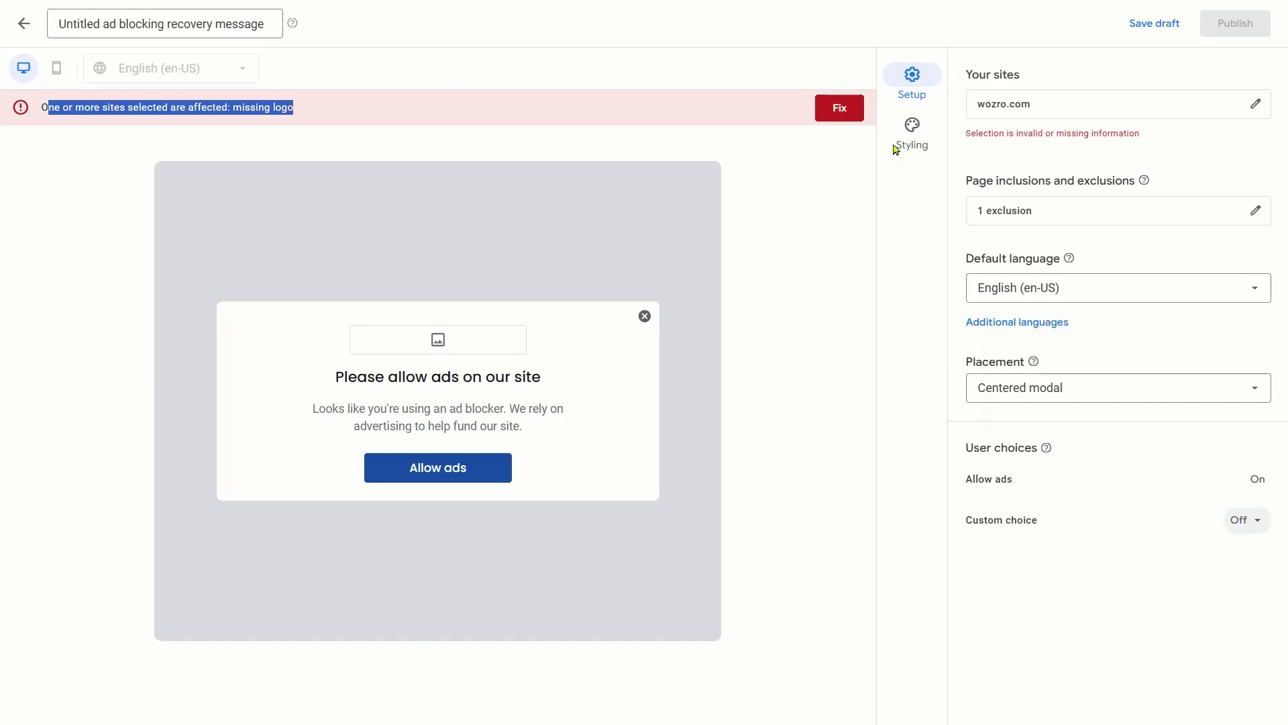
click(912, 134)
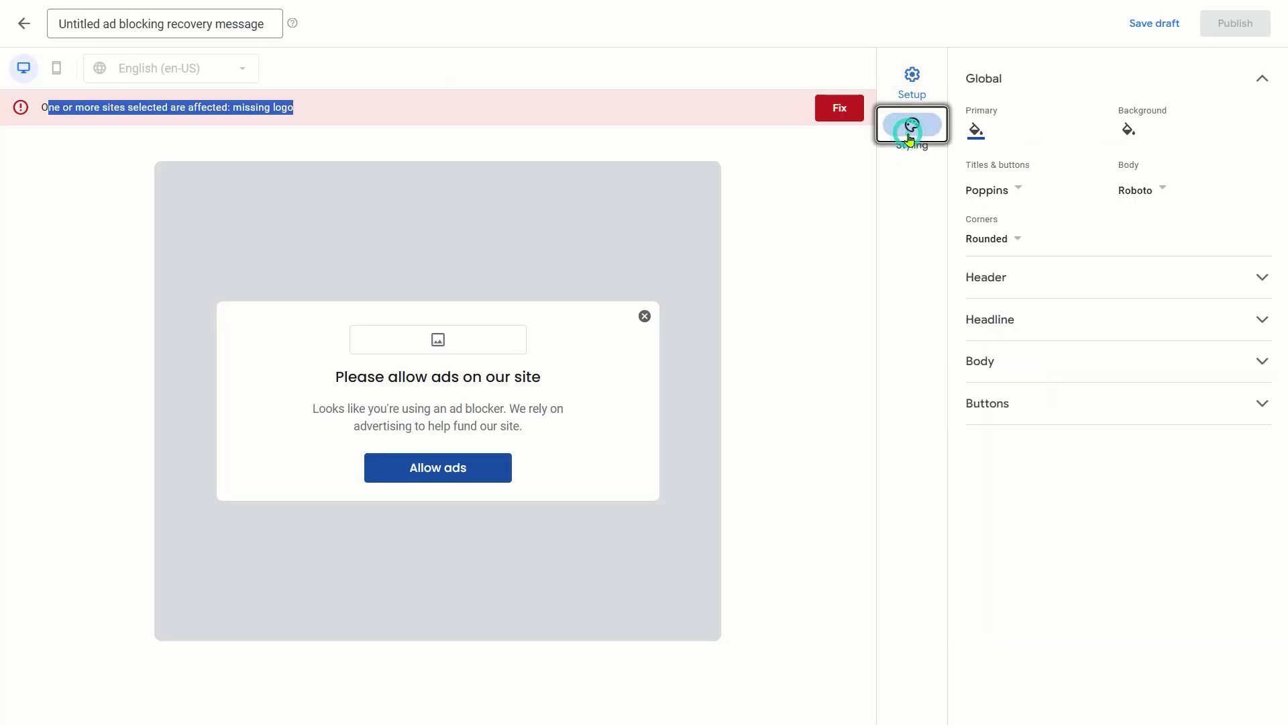
click(1262, 78)
click(1262, 121)
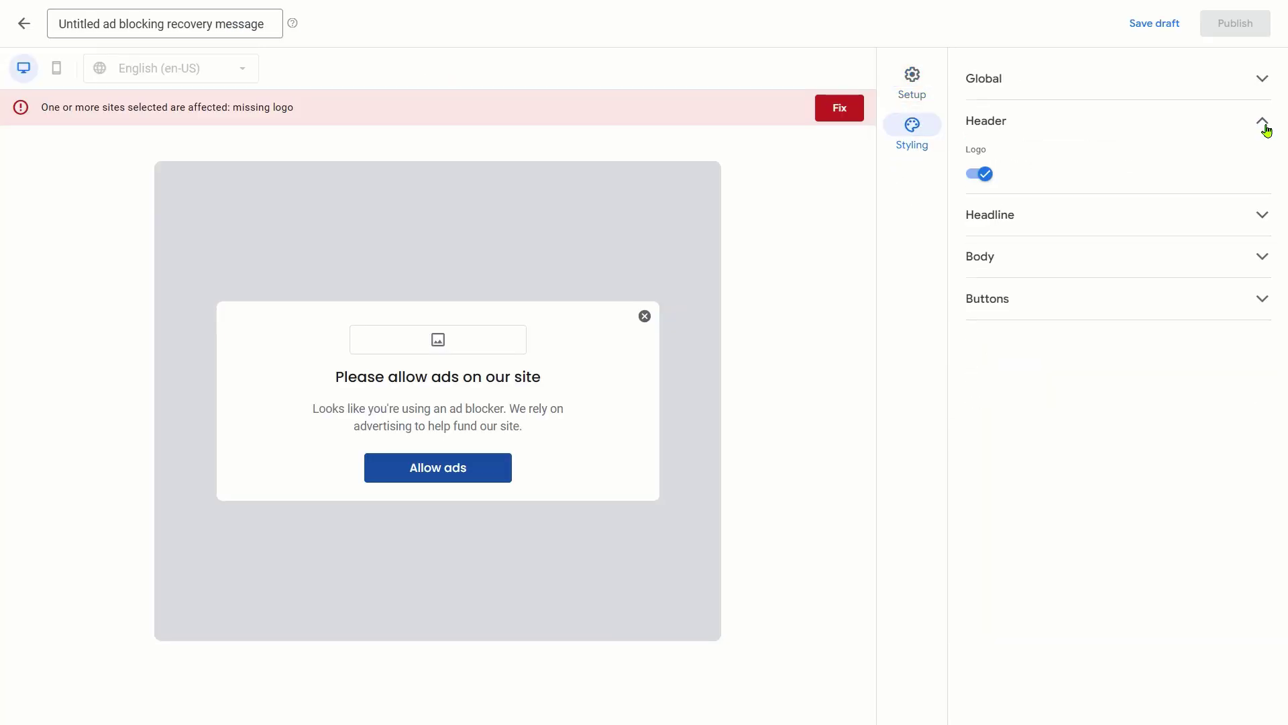
click(977, 175)
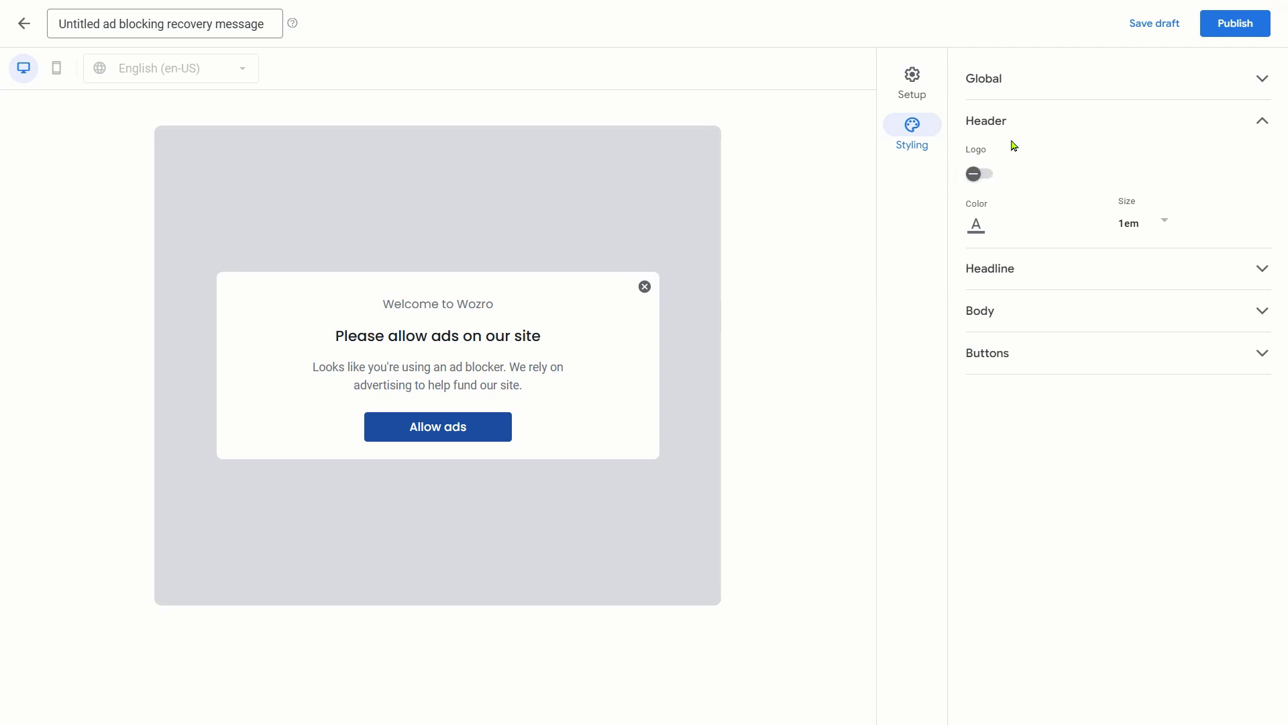
click(1238, 27)
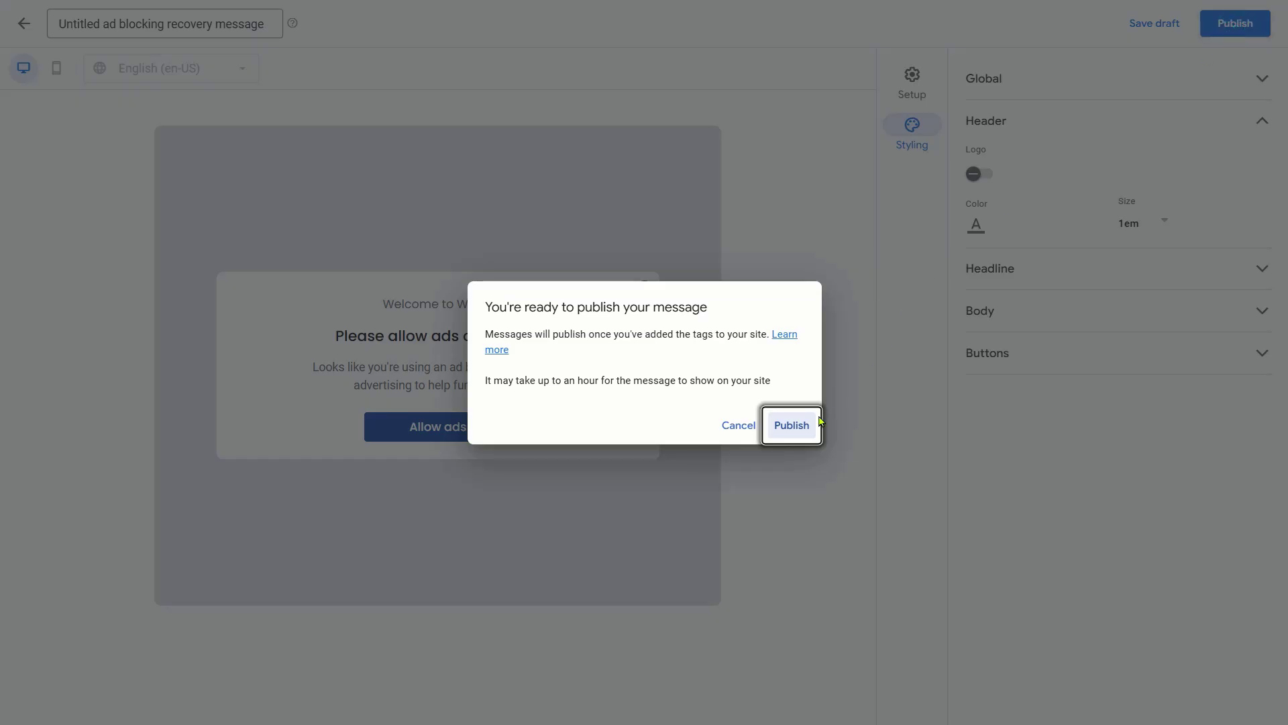
click(818, 423)
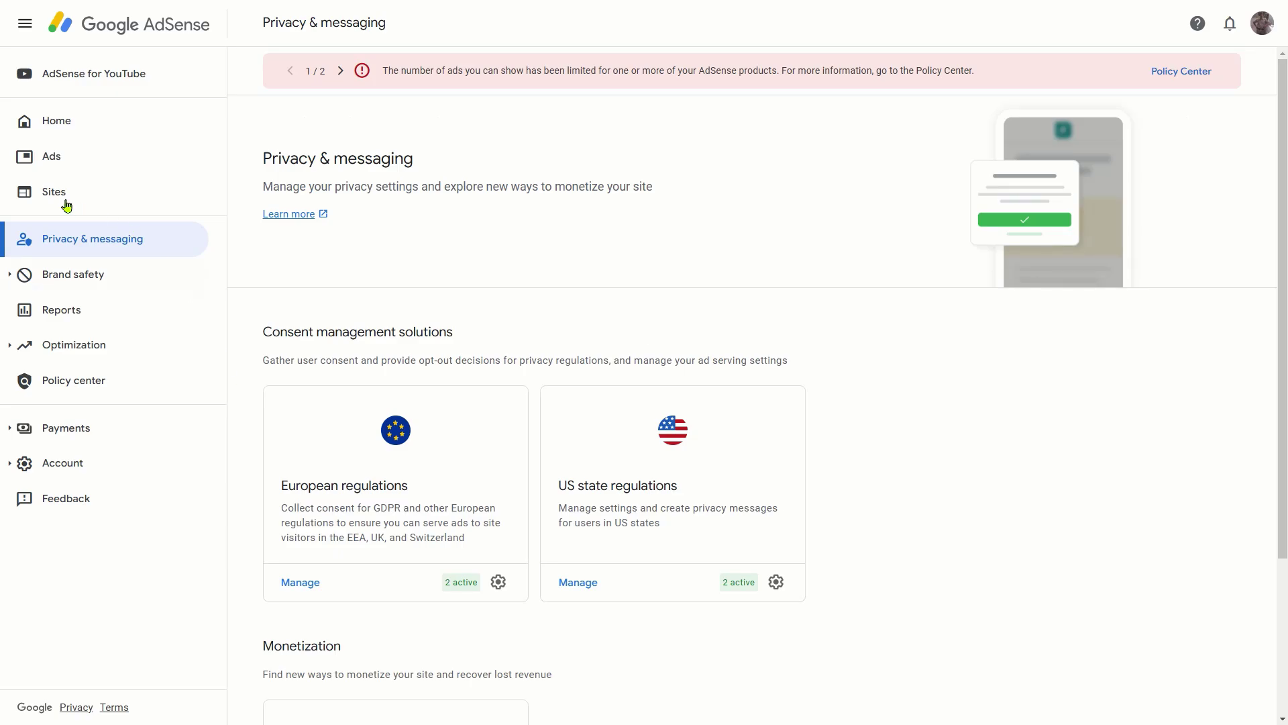
Open the Sites list and sort it by Ads.txt status
click(39, 196)
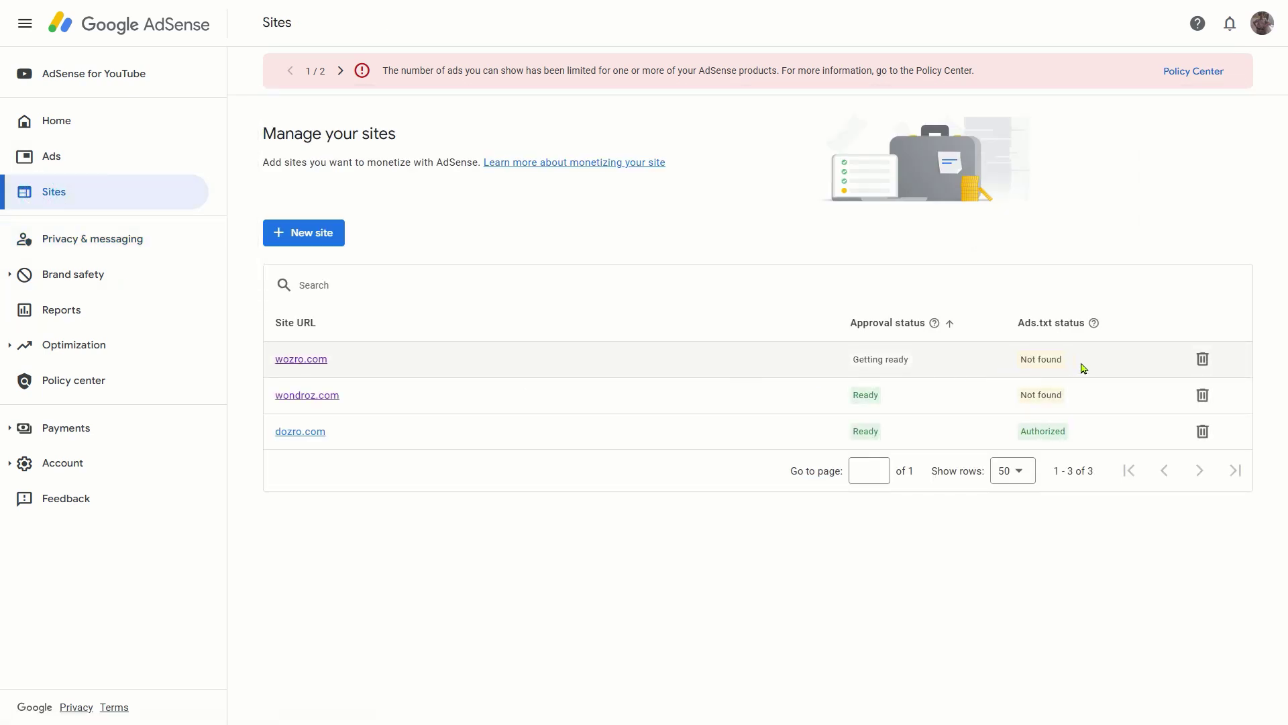
click(1021, 332)
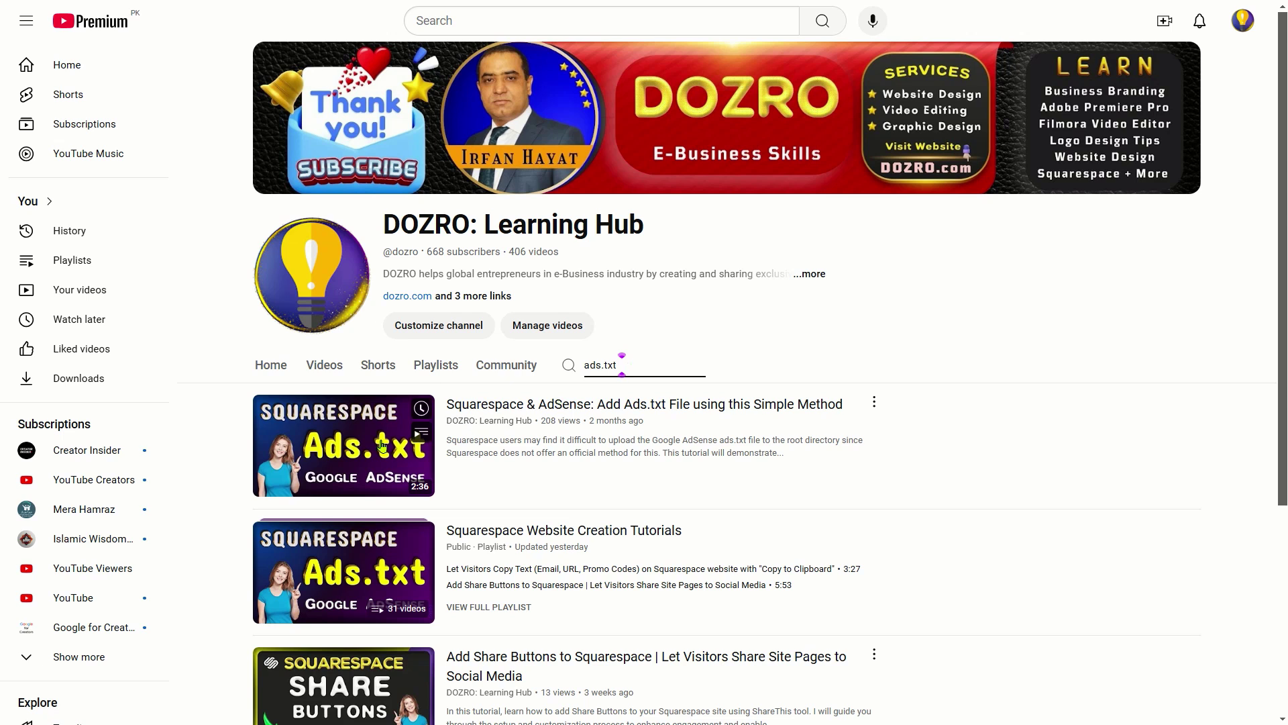
Search the DOZRO: Learning Hub channel for "ads.txt" to find the Squarespace ads.txt tutorial
mouse_move(382, 453)
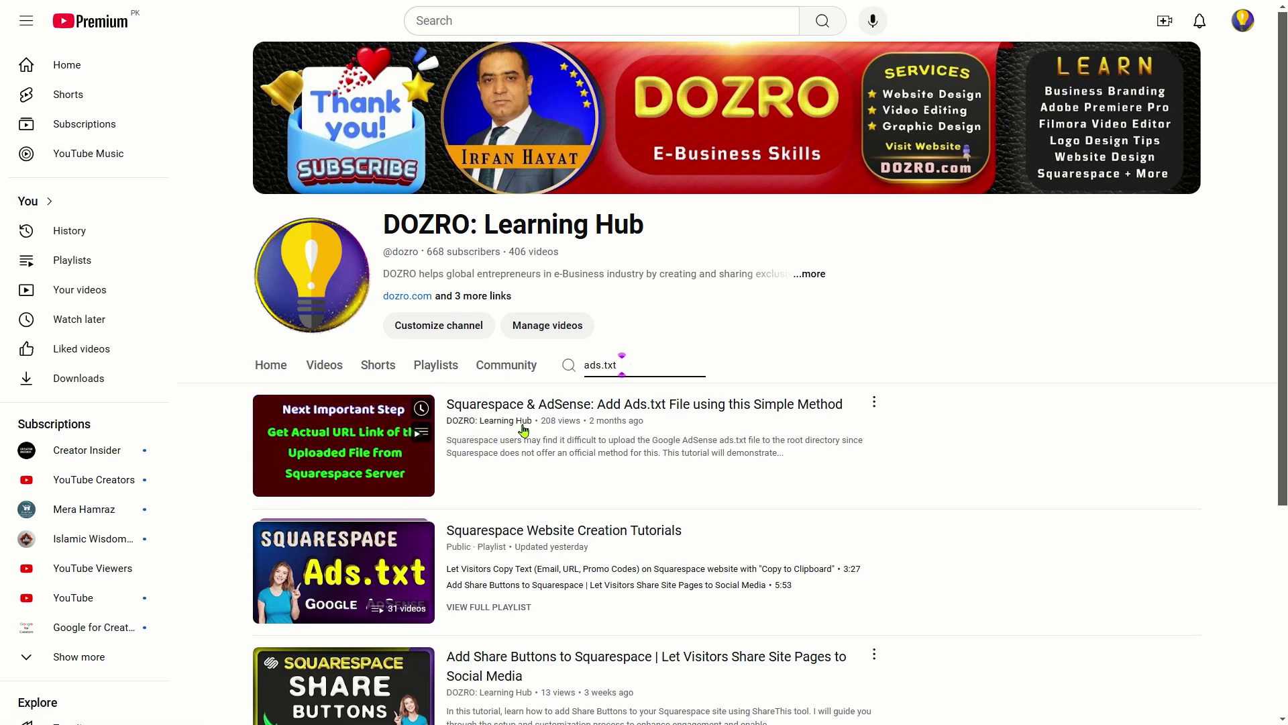